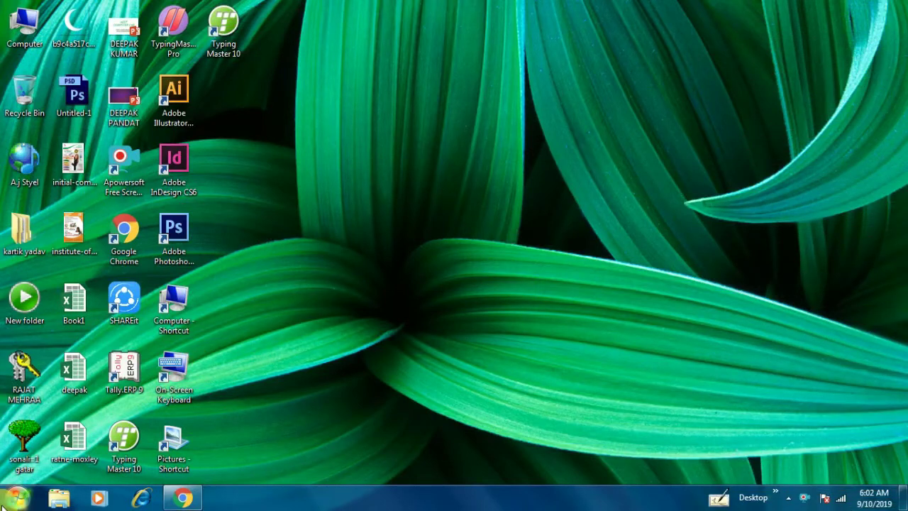
Step: Launch Access 2013 from the Windows 7 Start menu
left_click(24, 502)
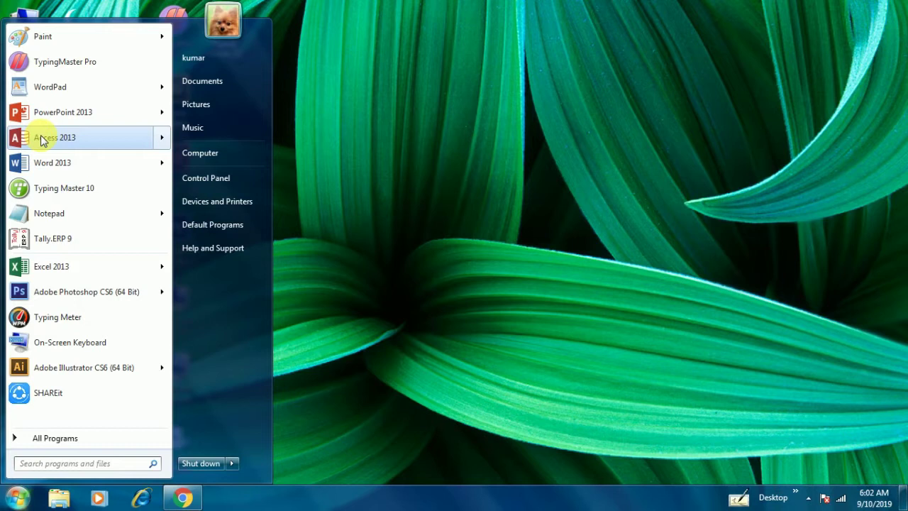
left_click(62, 139)
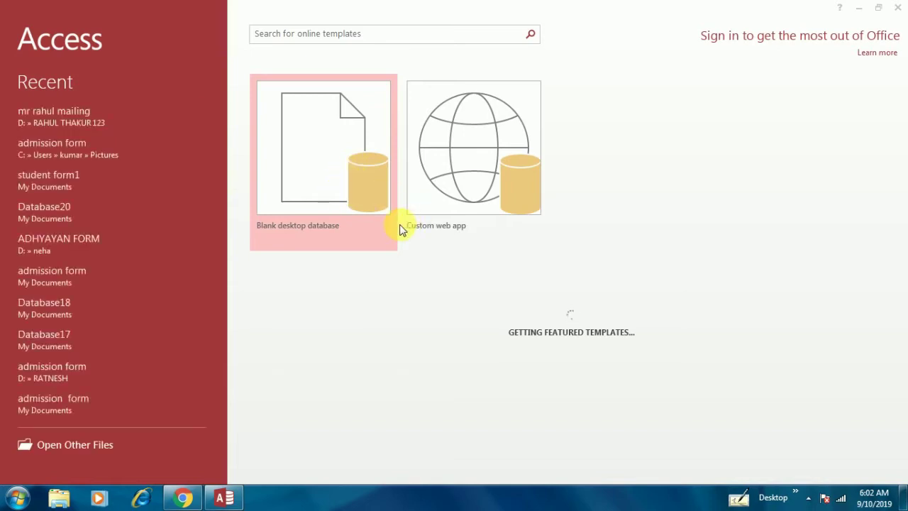
Step: Start a blank desktop database and name it STUDENT DATA123
left_click(339, 177)
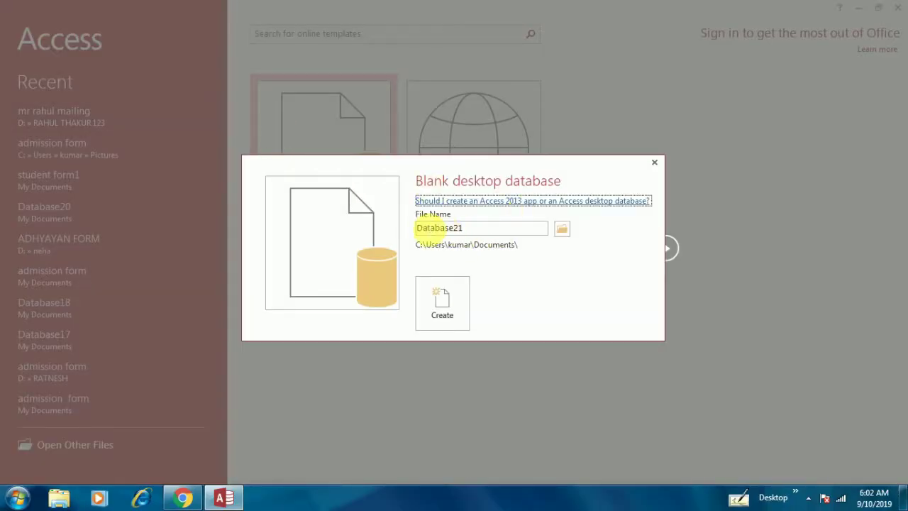
left_click(461, 228)
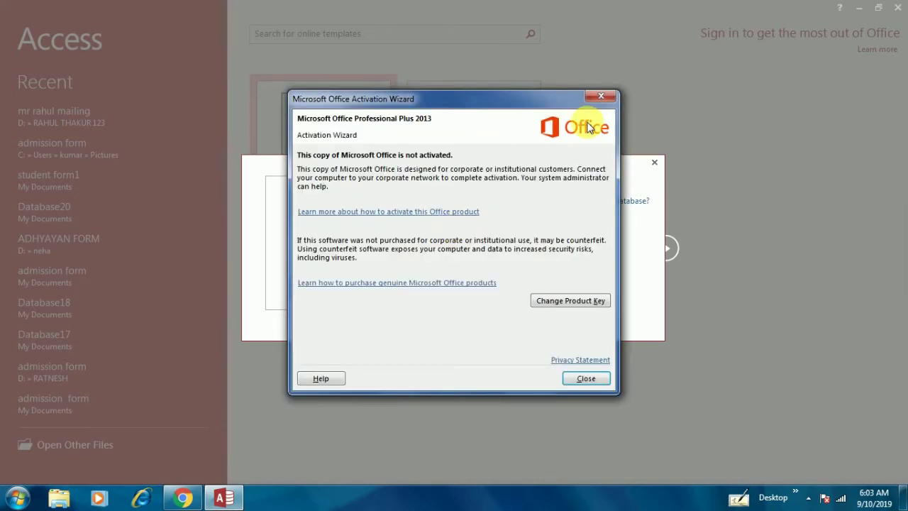
left_click(601, 96)
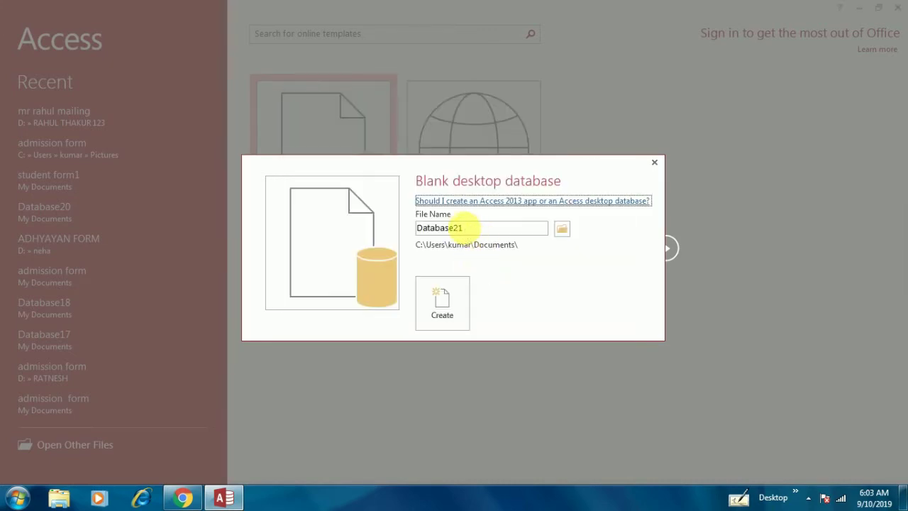
left_click_drag(418, 227, 461, 227)
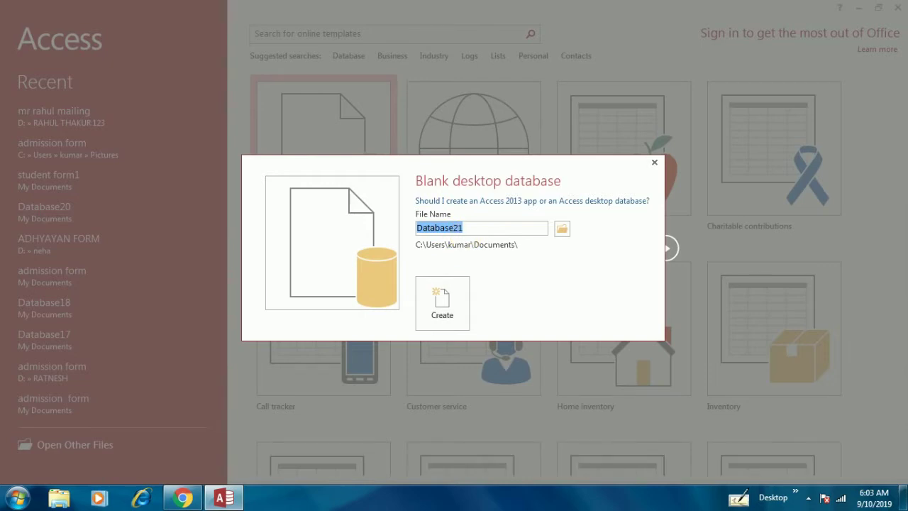
key("BackSpace")
type("S")
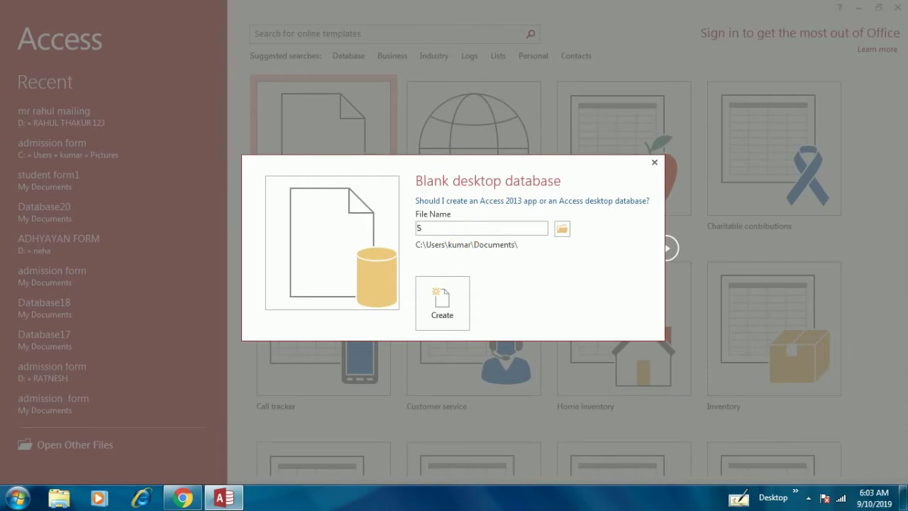
type("TUDENT DATA")
type("123")
Step: Set the Documents folder as the save location and create the database
left_click(560, 233)
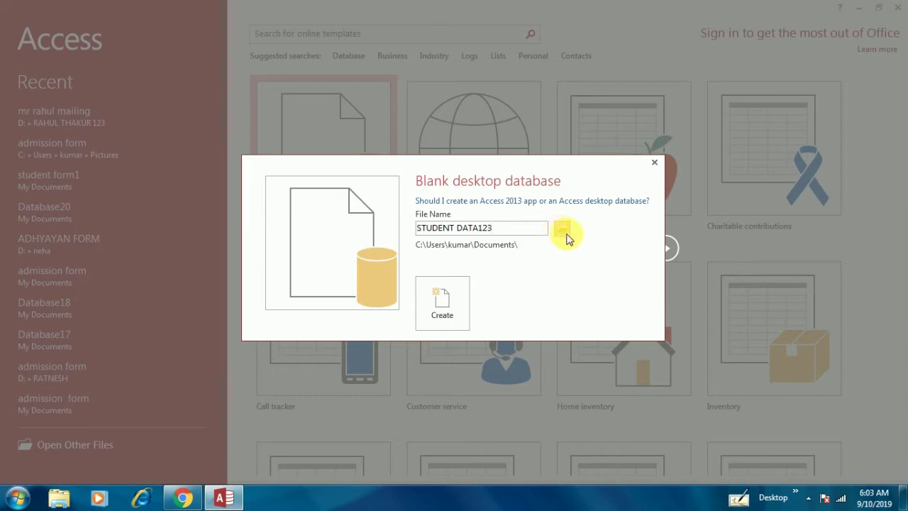
left_click(559, 234)
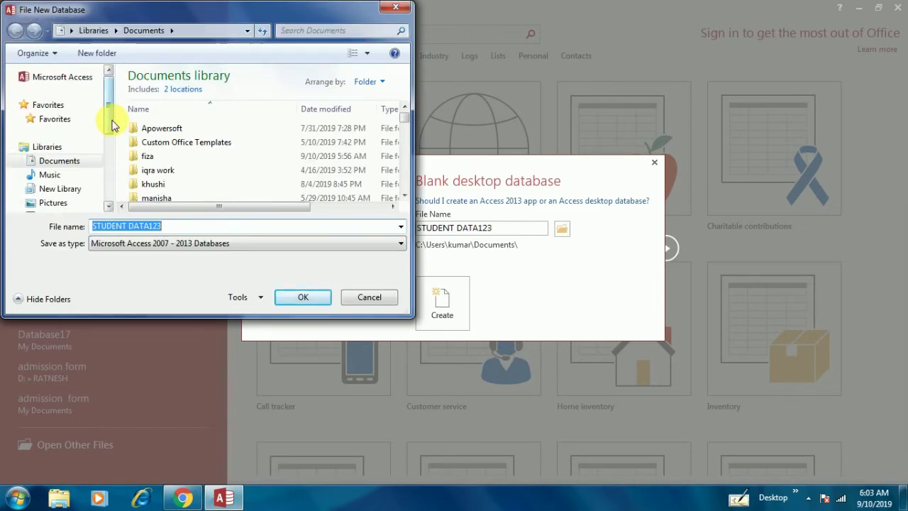
scroll(106, 131, "down", 1)
left_click(76, 114)
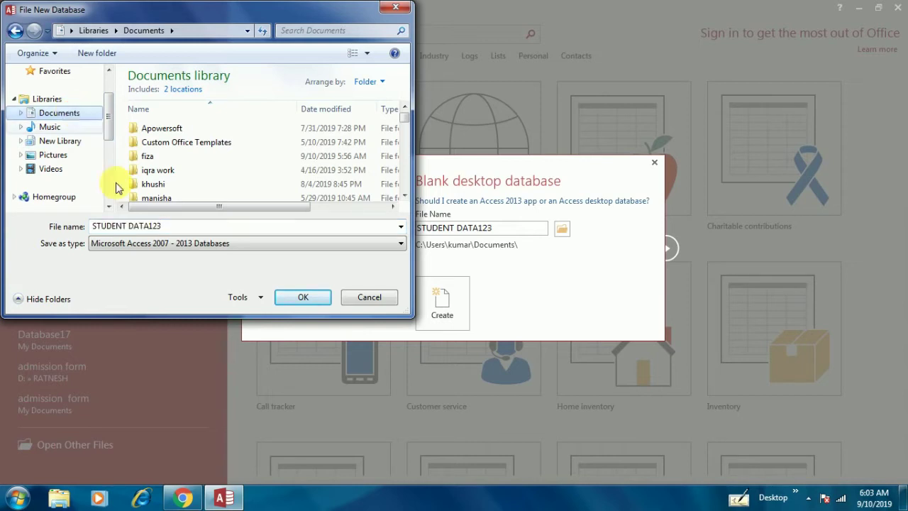
left_click(303, 298)
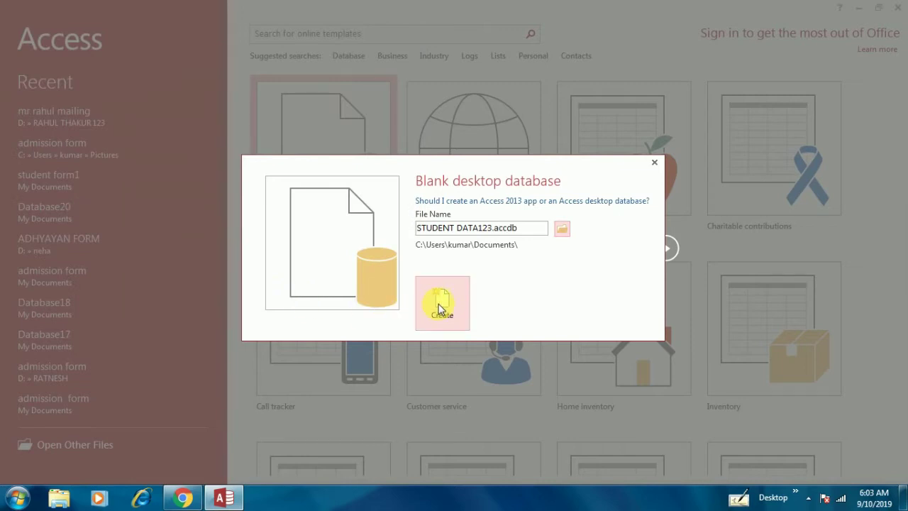
left_click(439, 307)
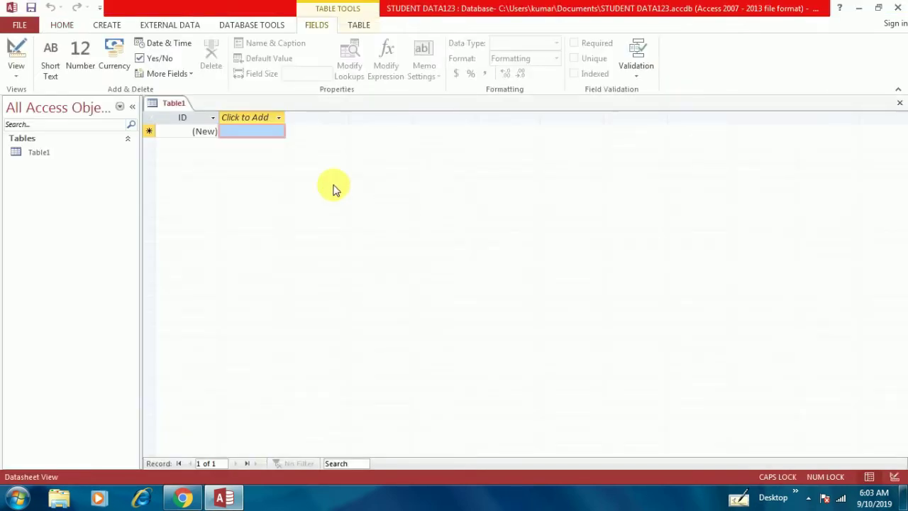
Step: Switch Table1 to Design View, saving it under the name STUDENT DATA123
left_click(20, 76)
left_click(64, 130)
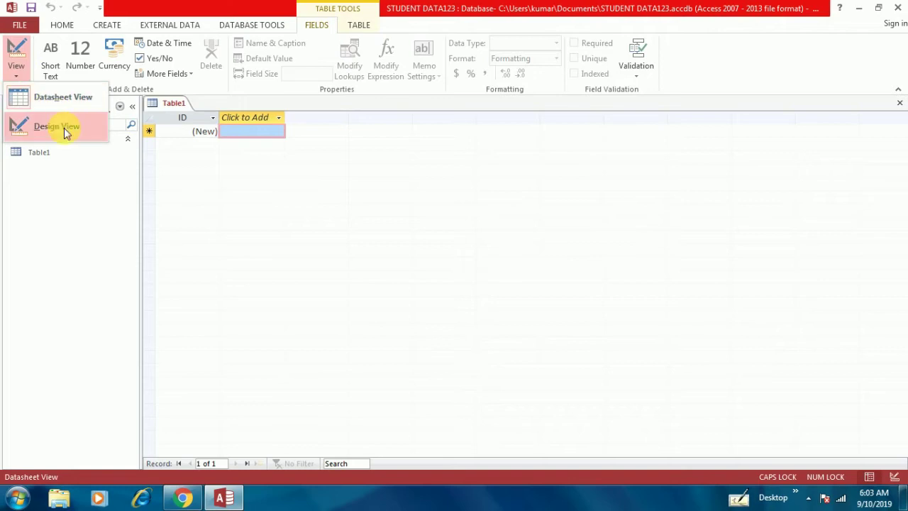
left_click(64, 131)
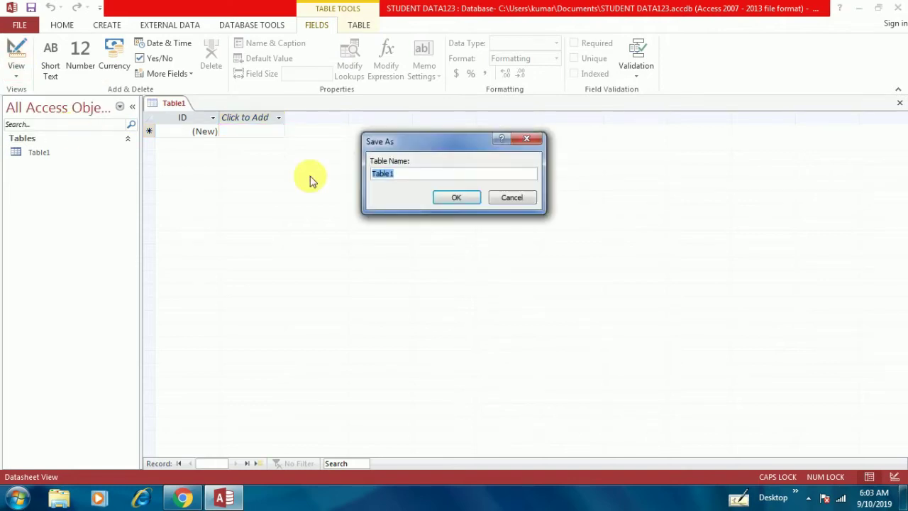
key("BackSpace")
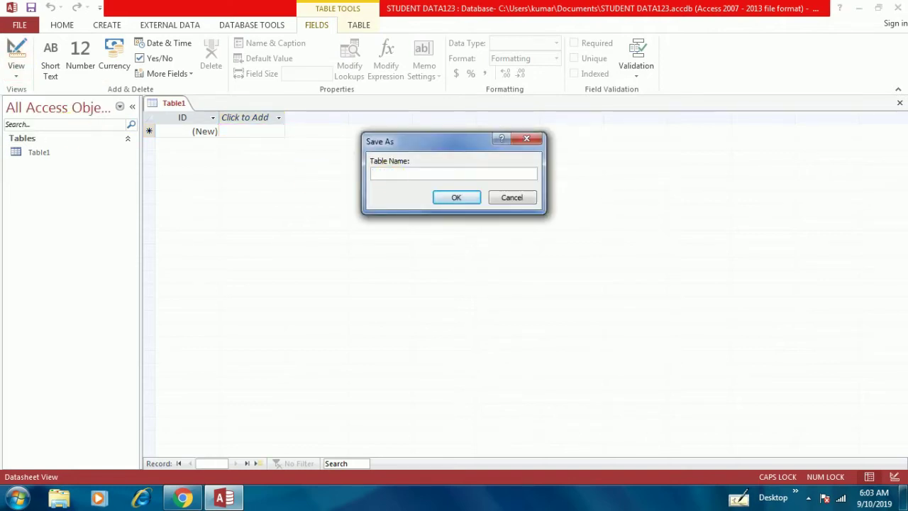
type("STUDEN")
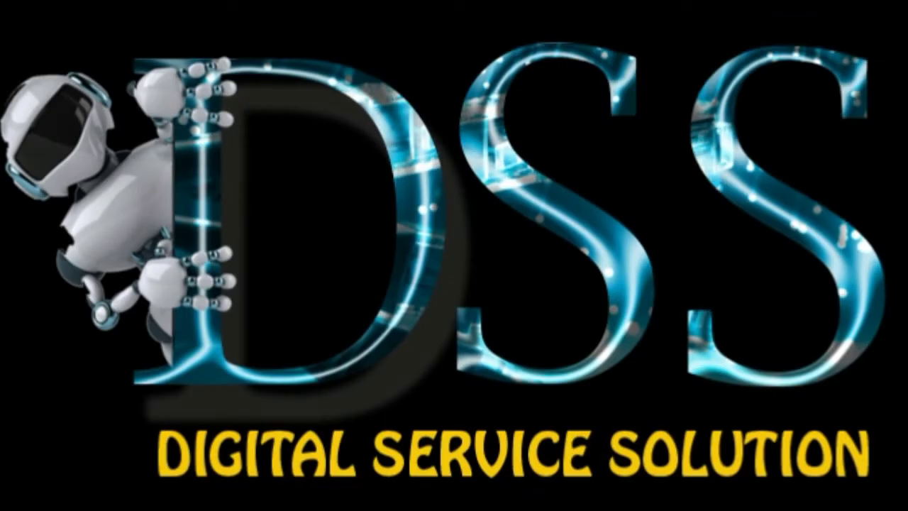
type("123")
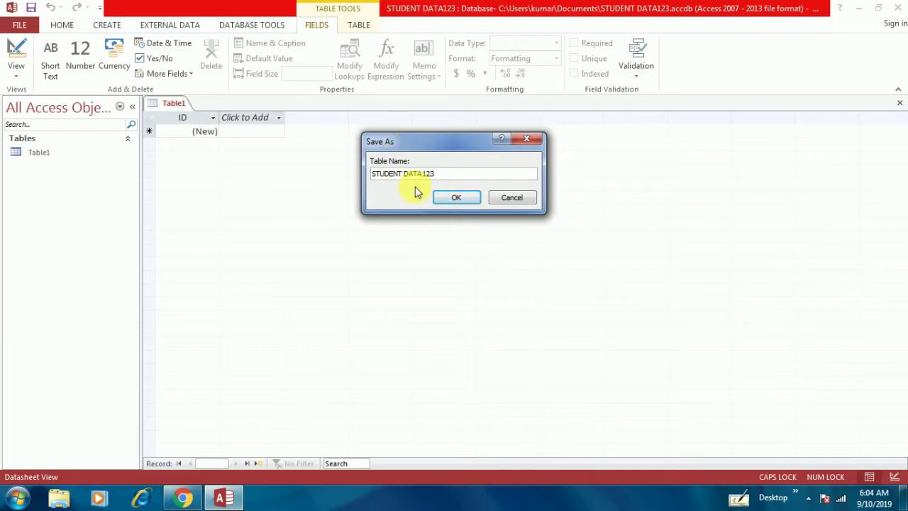
left_click(450, 198)
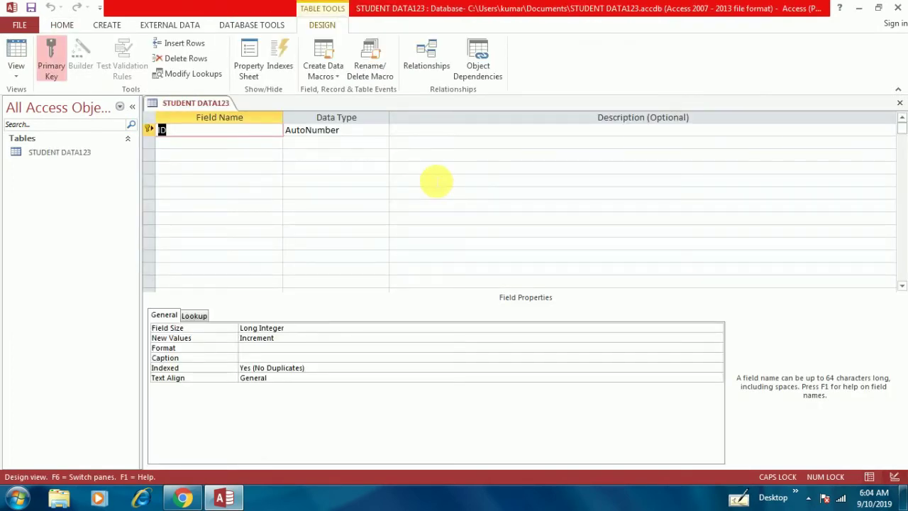
Step: Add Short Text fields 'Name of the student' and 'father's name' below ID
key("Tab")
key("Tab")
key("Tab")
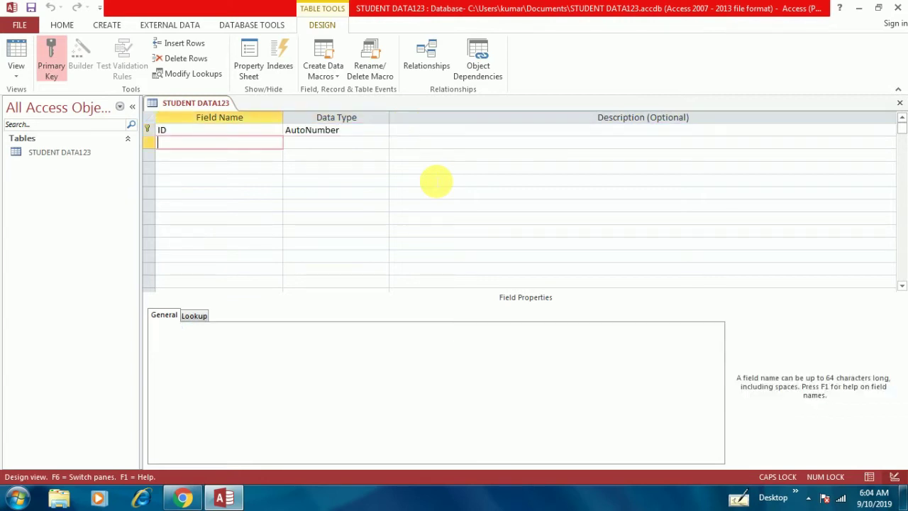
type("NAME")
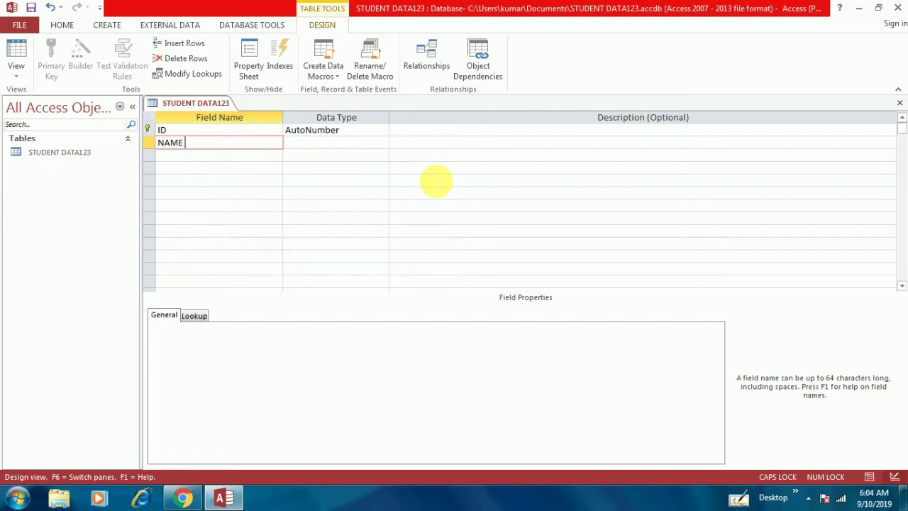
type("O")
key("BackSpace")
key("BackSpace")
key("BackSpace")
key("BackSpace")
key("Caps_Lock")
type("ame of the student")
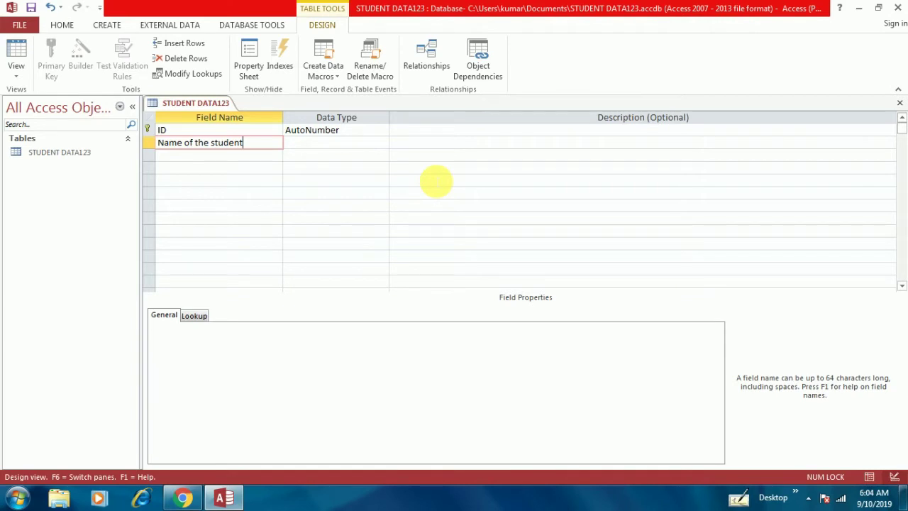
key("Tab")
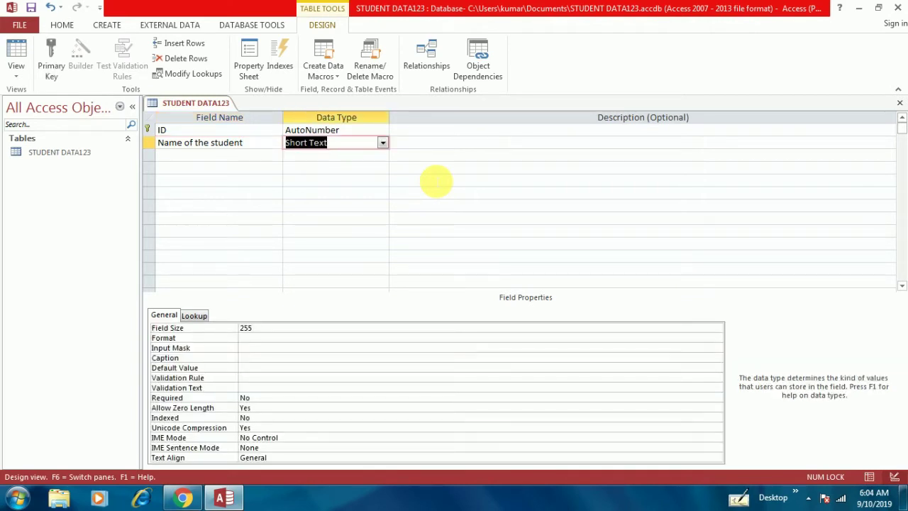
key("Tab")
key("Tab")
type("father")
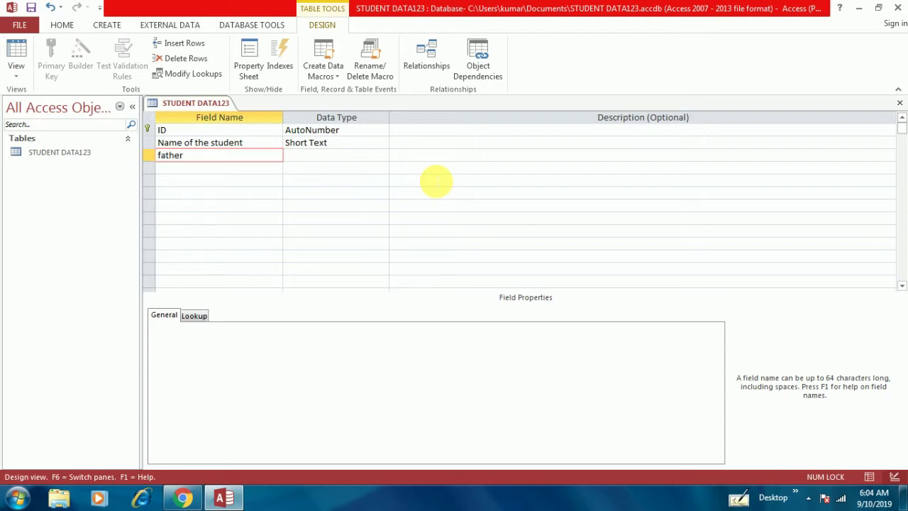
type("'")
type("s name")
key("Tab")
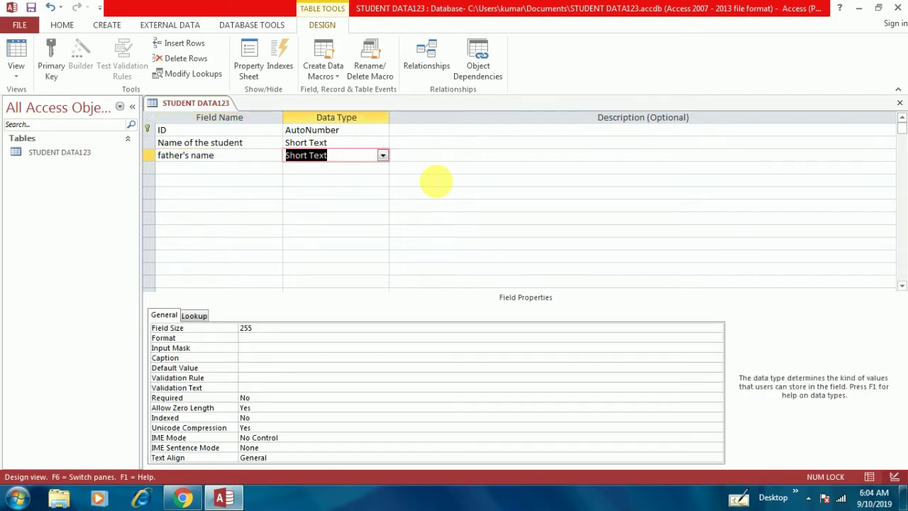
key("Tab")
Step: Add Short Text fields Address and Contact
key("Tab")
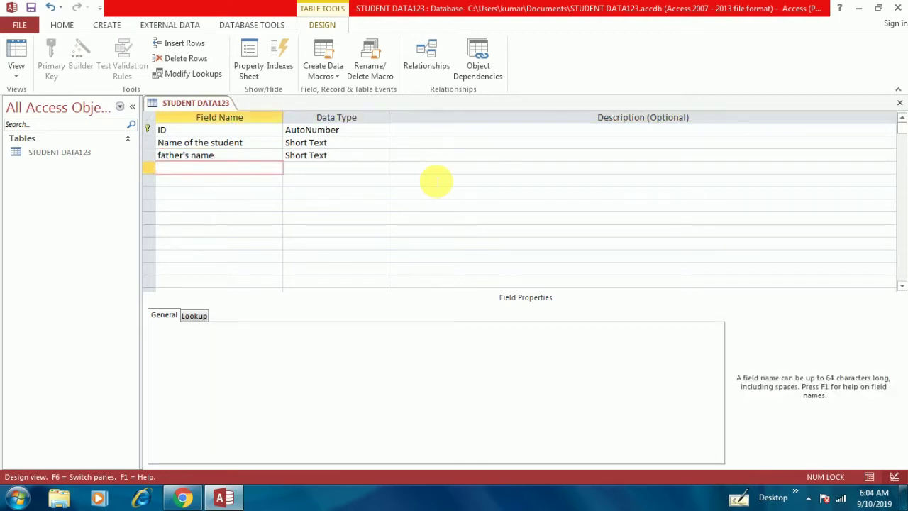
type("a")
key("BackSpace")
type("Address")
key("Tab")
key("Tab")
key("Tab")
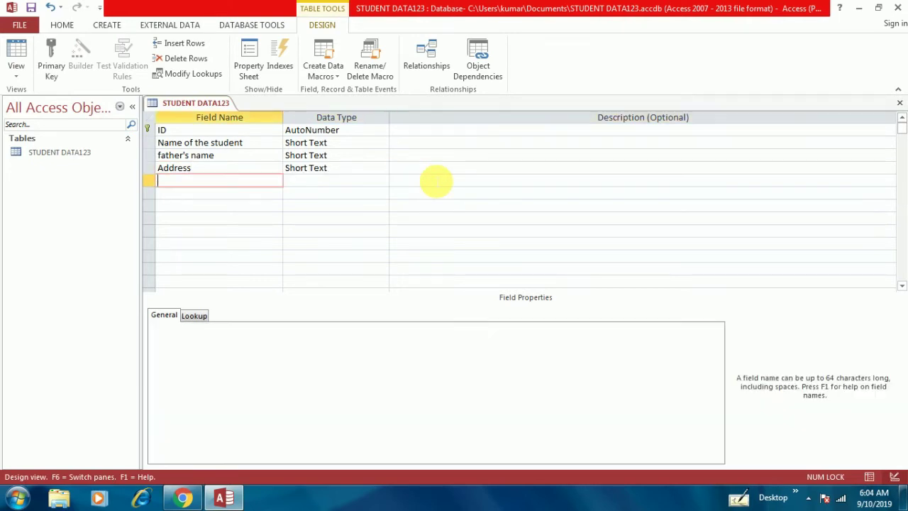
type("Contact")
key("Tab")
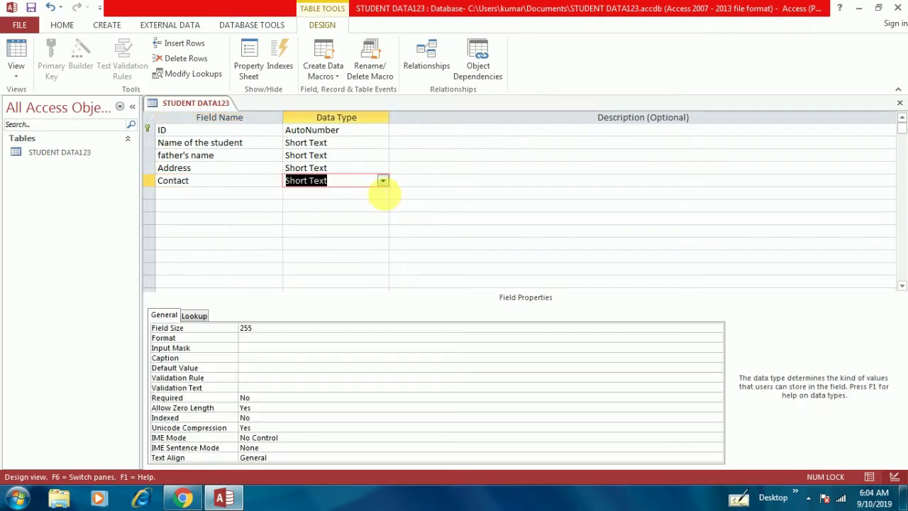
left_click(383, 180)
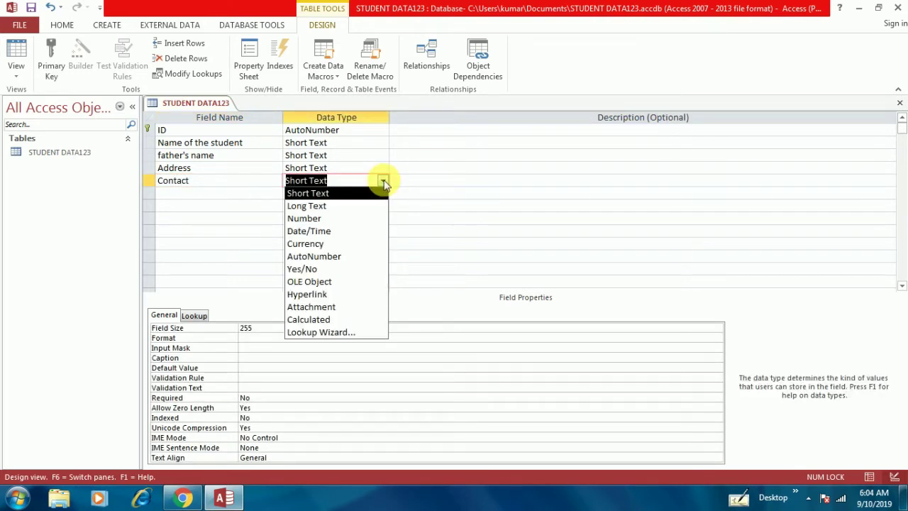
left_click(412, 183)
key("Tab")
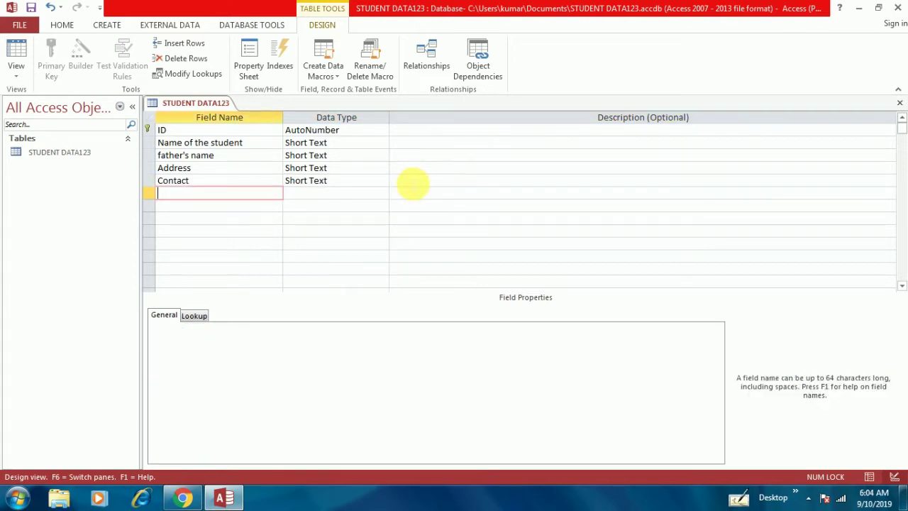
Step: Add Short Text fields Class and Subject
type("cl")
key("BackSpace")
key("BackSpace")
type("Class")
key("Tab")
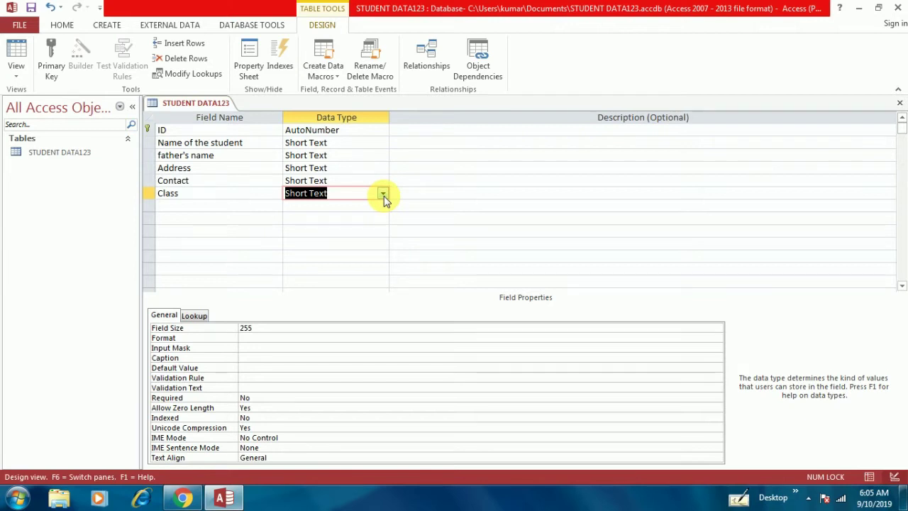
key("Tab")
key("Tab")
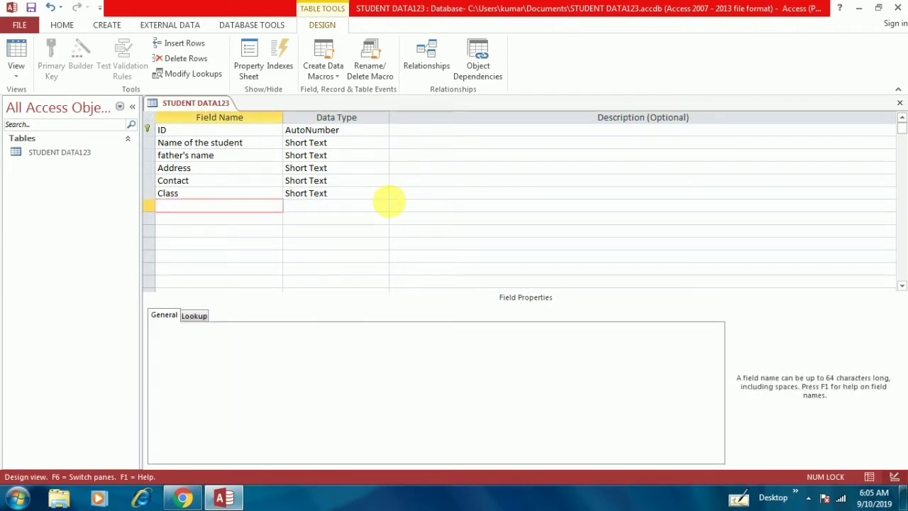
type("su")
key("BackSpace")
key("BackSpace")
type("Sub")
type("j")
type("ec")
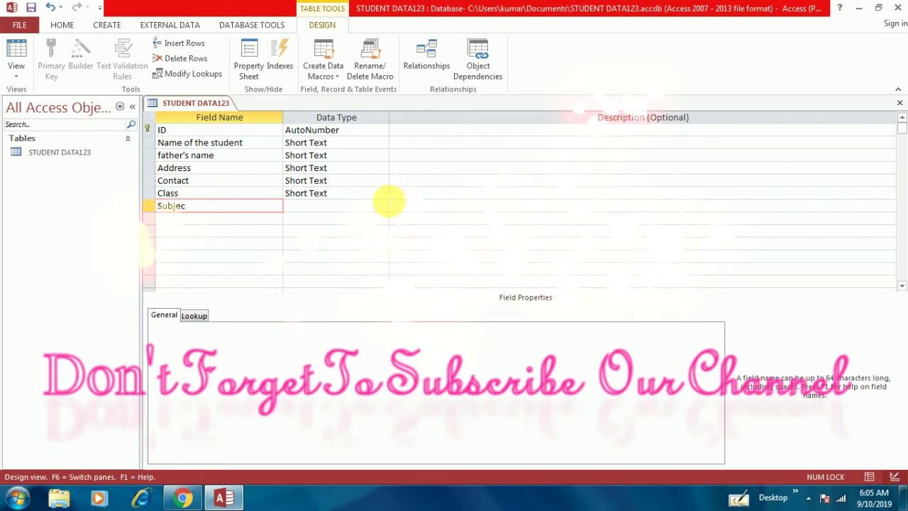
type("t")
left_click(386, 205)
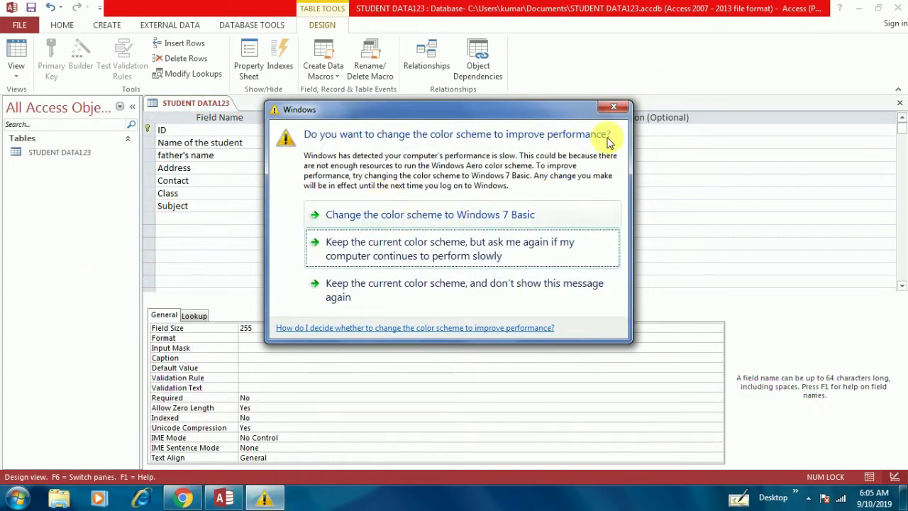
left_click(614, 107)
key("Tab")
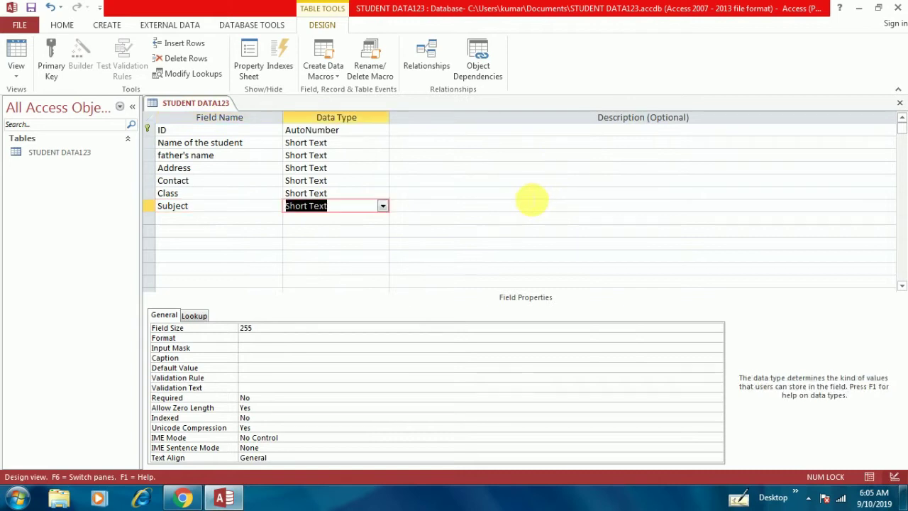
key("Tab")
key("Tab")
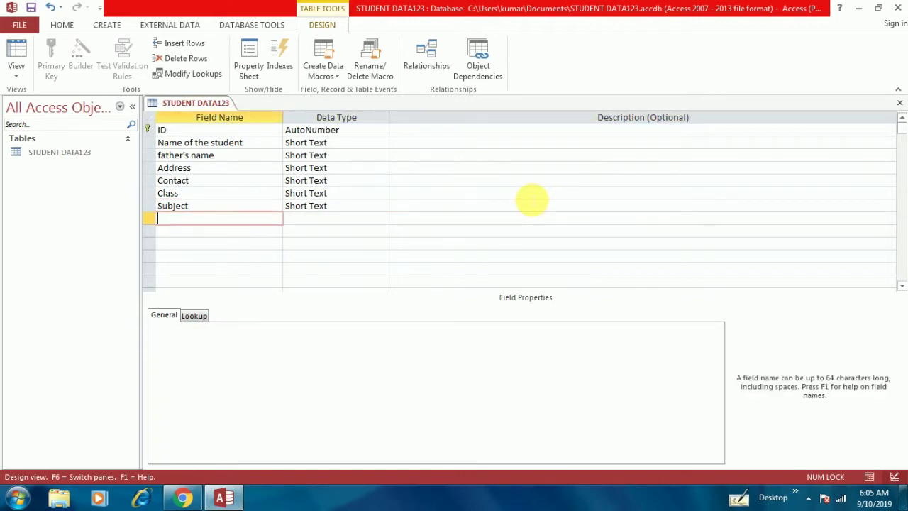
Step: Add a Date of joining field with the Date/Time type
type("Date of")
type("g")
key("Tab")
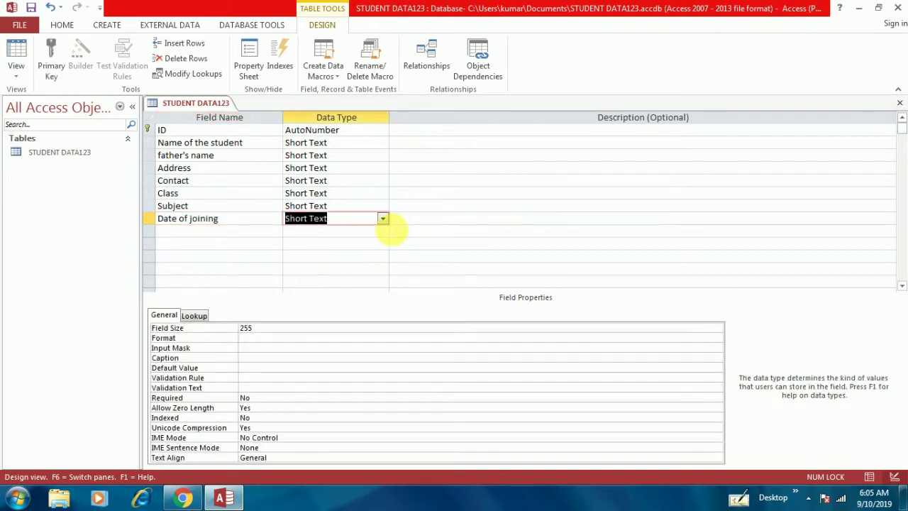
left_click(383, 219)
left_click(350, 264)
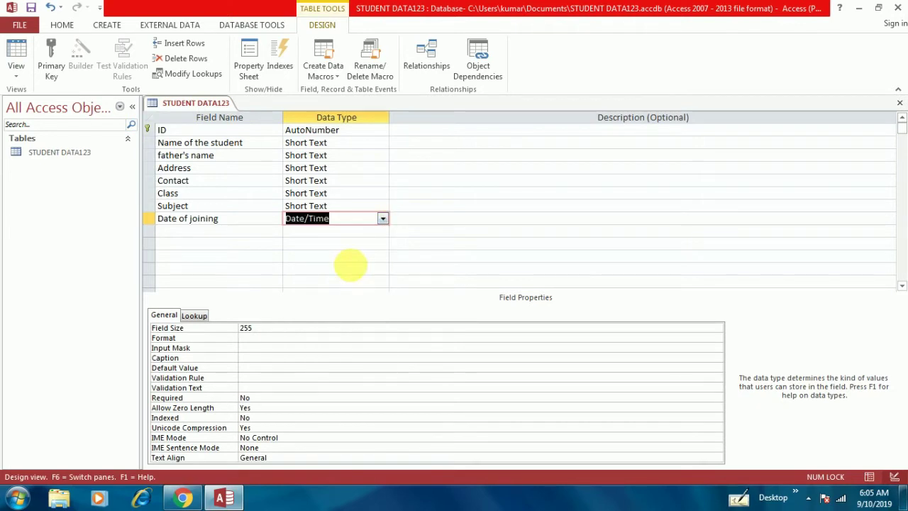
key("Tab")
key("Tab")
type("E")
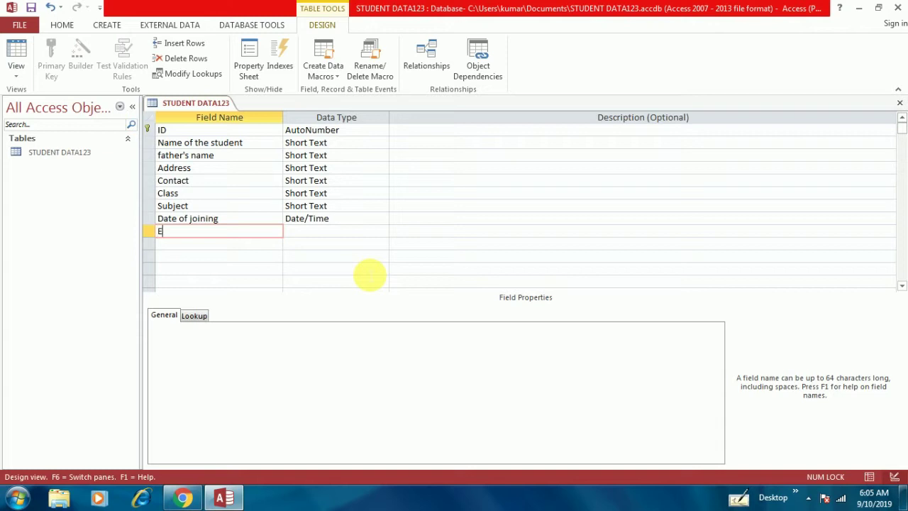
Step: Add an E mail Hyperlink field and a pic Attachment field
type("mai")
key("Tab")
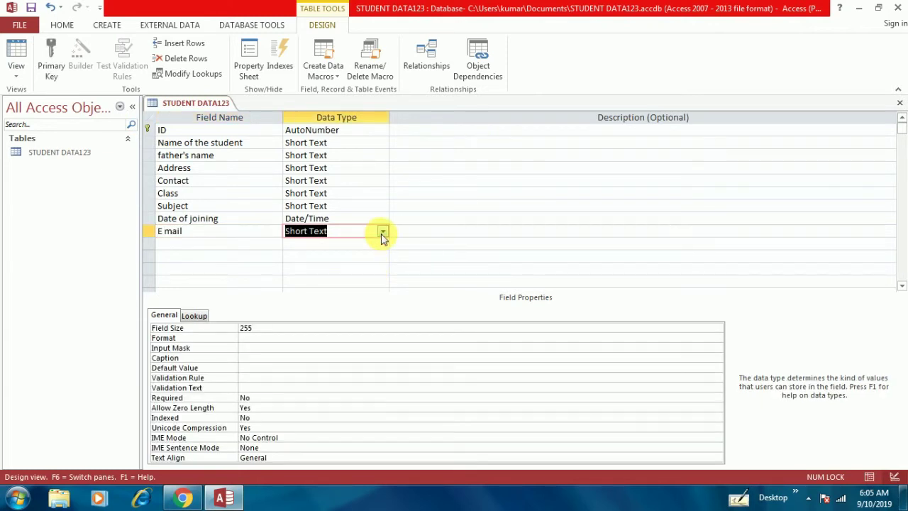
left_click(382, 233)
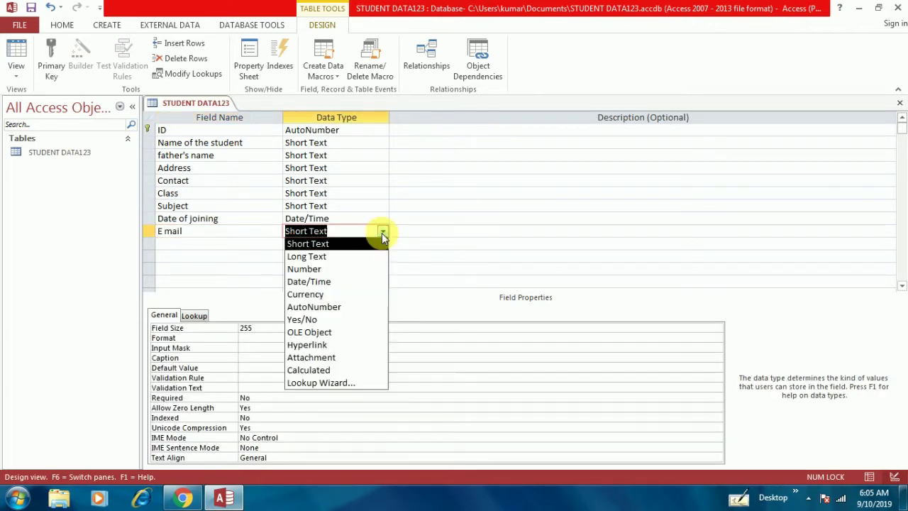
left_click(370, 345)
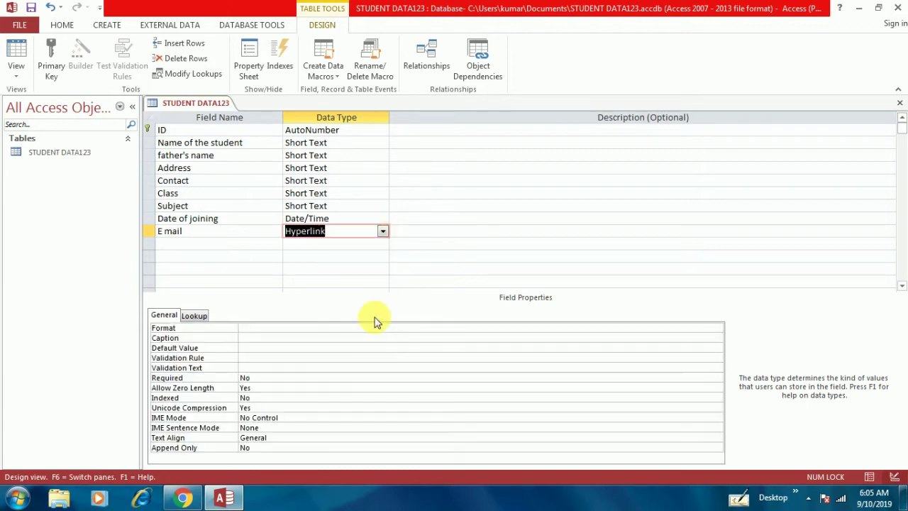
key("Tab")
key("Tab")
type("pic")
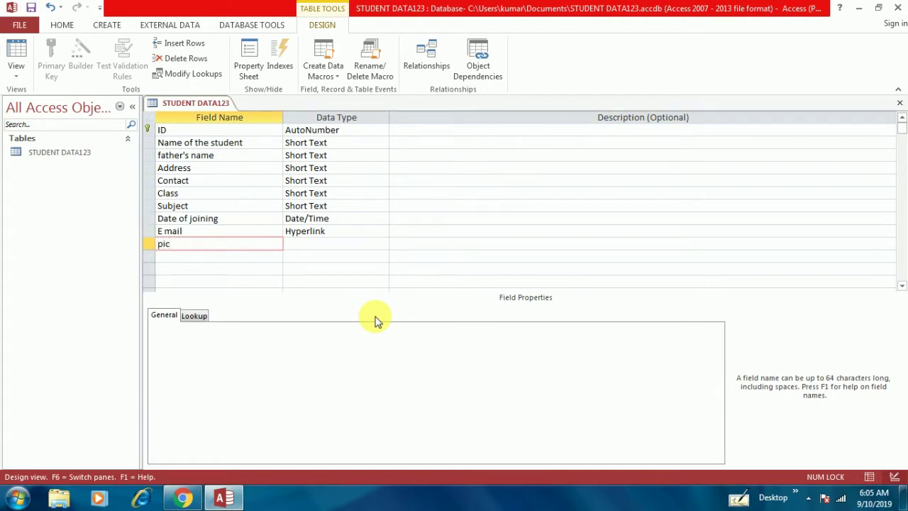
key("Tab")
left_click(381, 244)
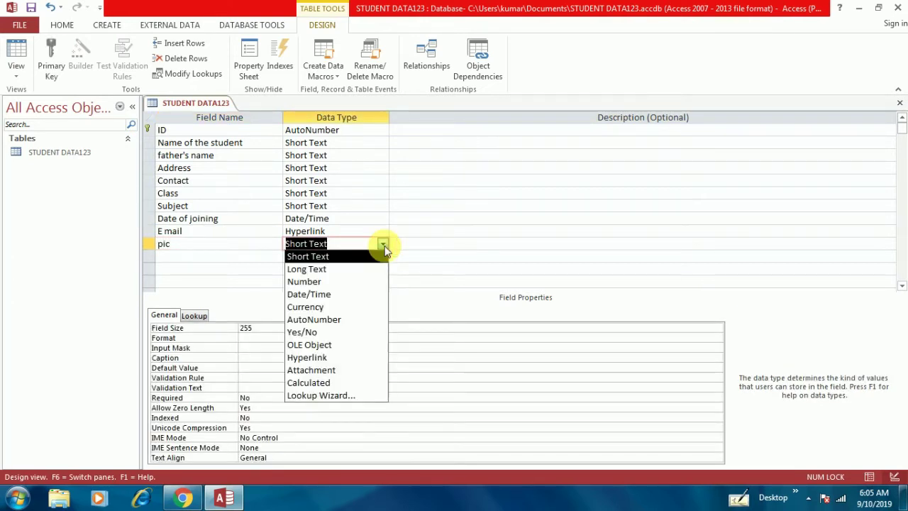
left_click(345, 370)
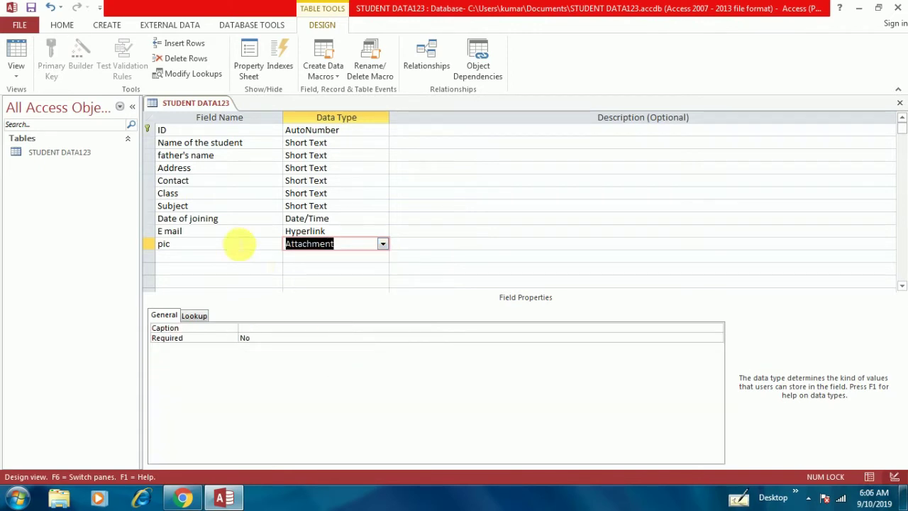
key("Tab")
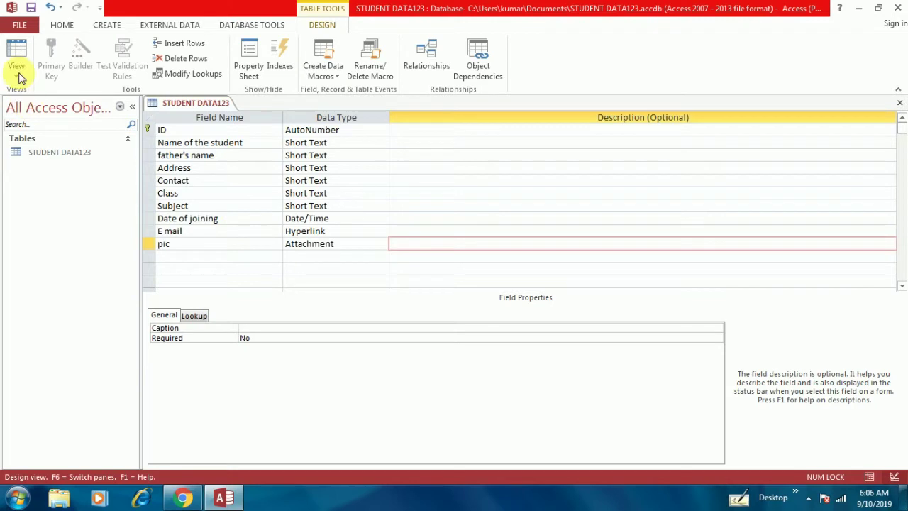
Step: Switch the table to Datasheet View, saving the design changes
left_click(19, 78)
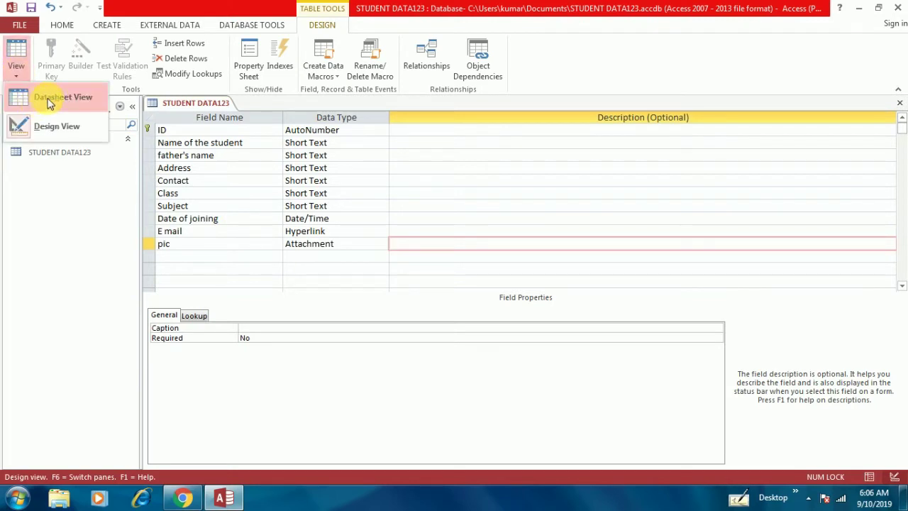
left_click(51, 101)
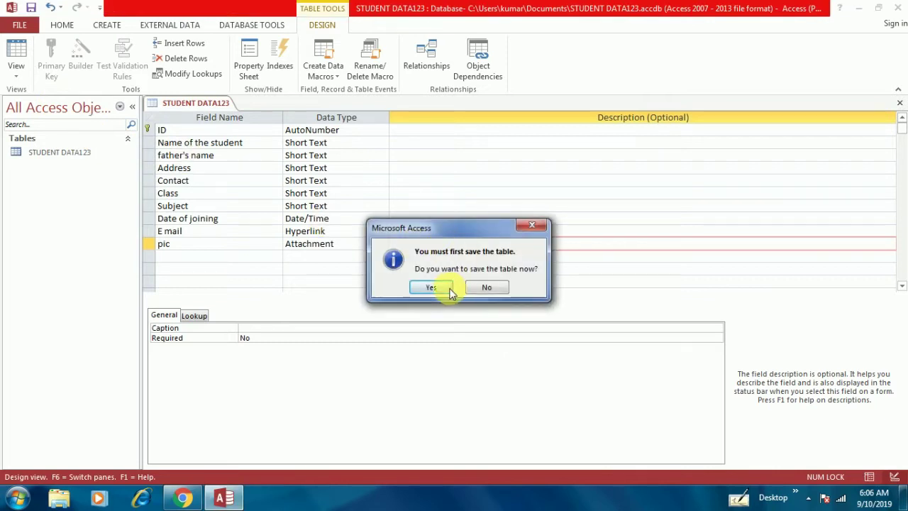
left_click(441, 288)
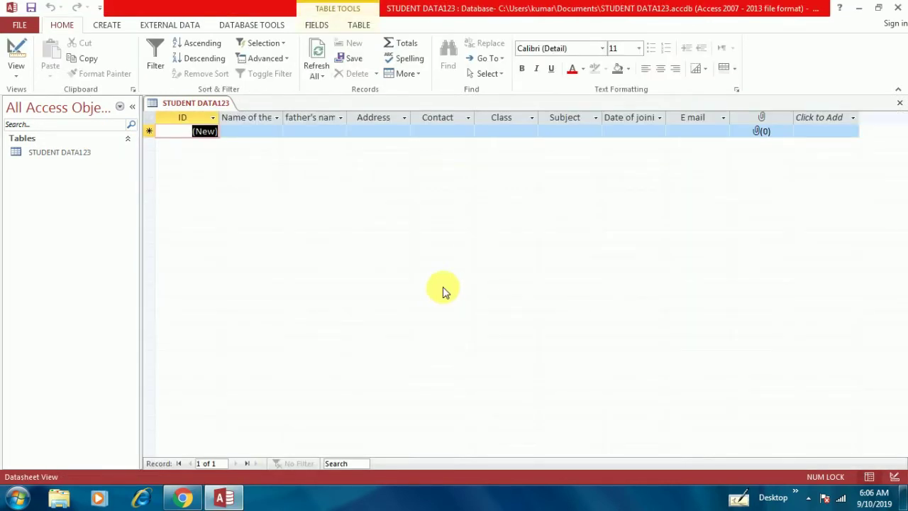
Step: Generate a quick form from the STUDENT DATA123 table and switch it to Design View
left_click(119, 27)
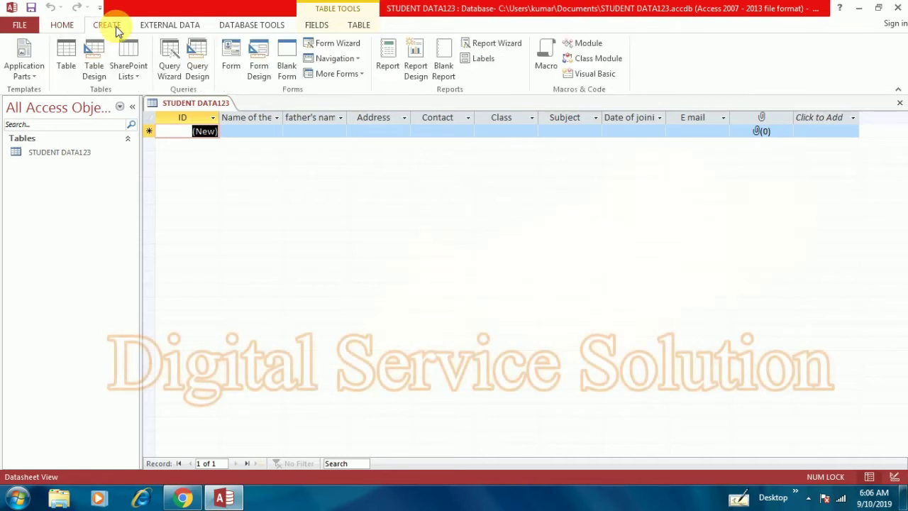
left_click(232, 60)
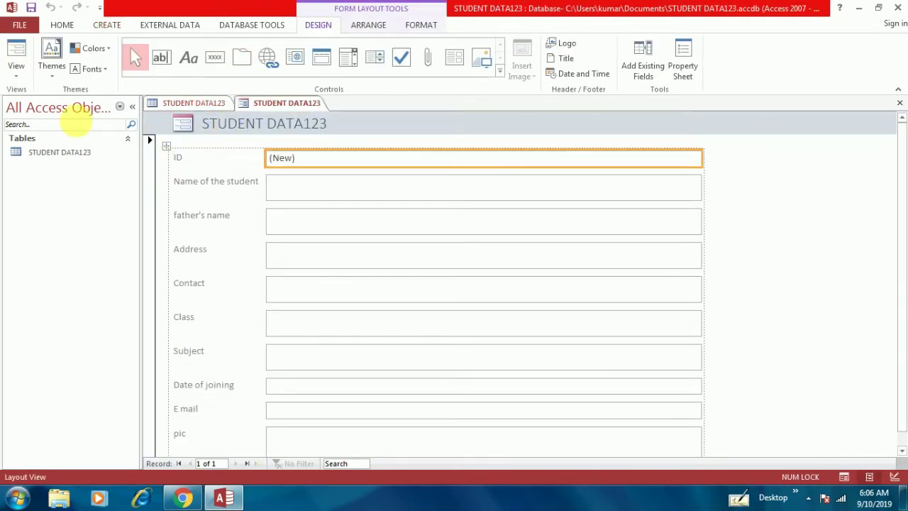
left_click(16, 73)
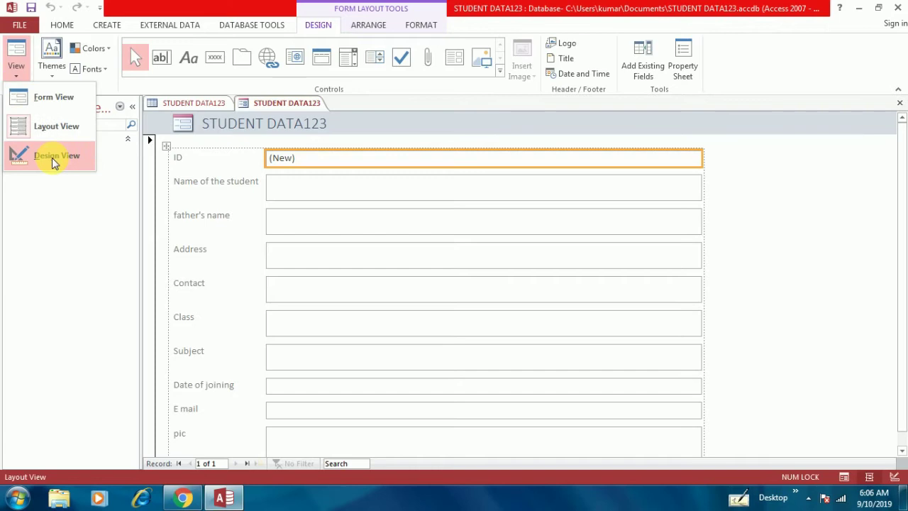
left_click(53, 163)
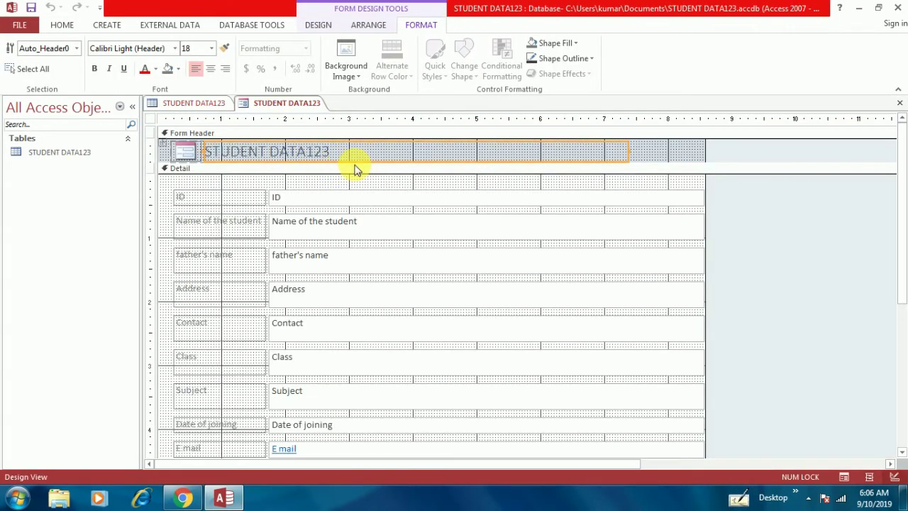
Step: Make the Form Header taller and shift all Detail controls down
left_click(357, 166)
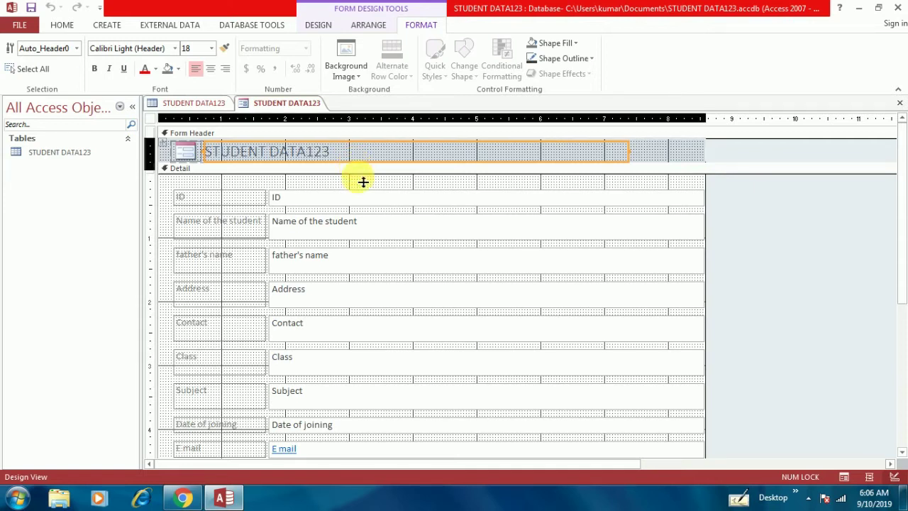
left_click_drag(362, 183, 361, 202)
left_click(183, 217)
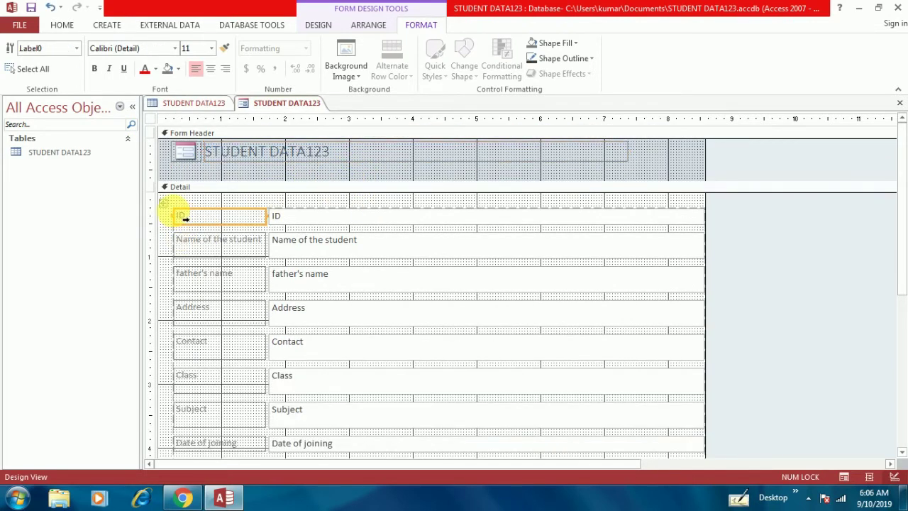
key("ctrl+a")
left_click_drag(174, 227, 177, 252)
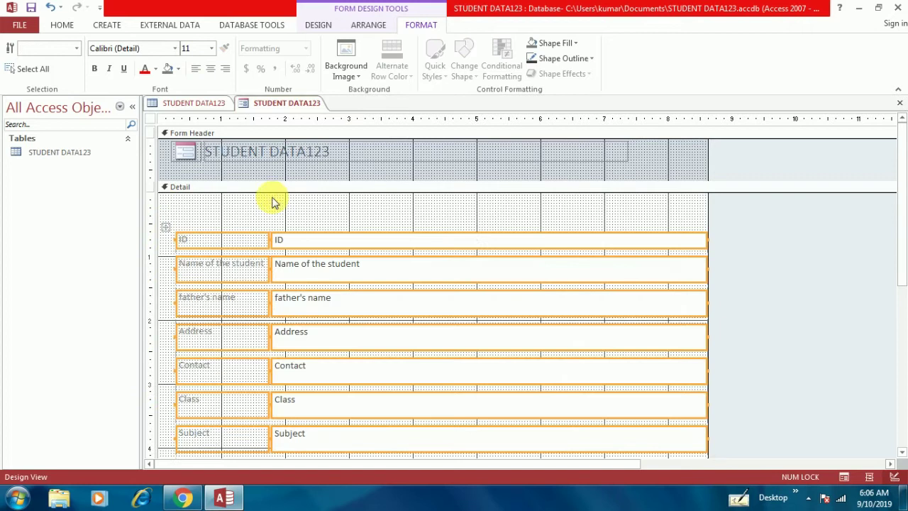
left_click_drag(298, 183, 308, 222)
Step: Move the logo and STUDENT DATA123 title lower in the header
left_click(234, 158)
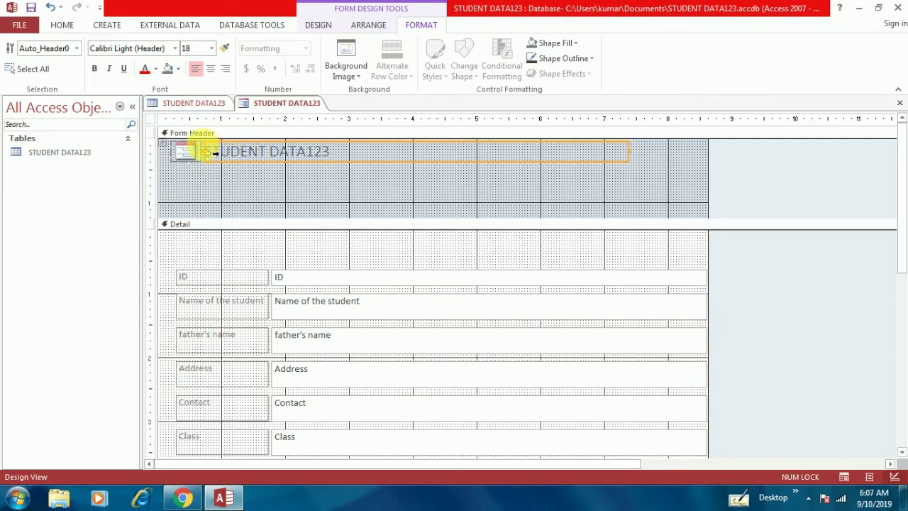
left_click(202, 150, "shift")
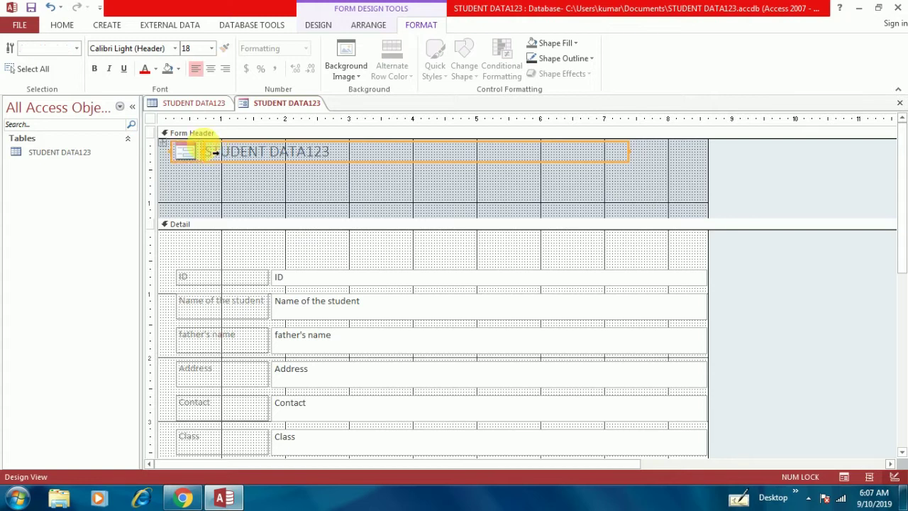
left_click_drag(211, 150, 222, 175)
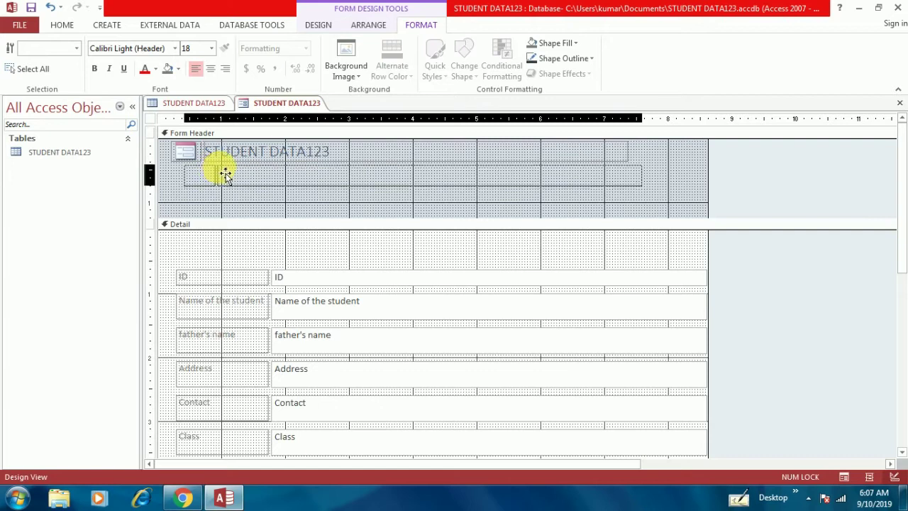
left_click_drag(223, 175, 237, 172)
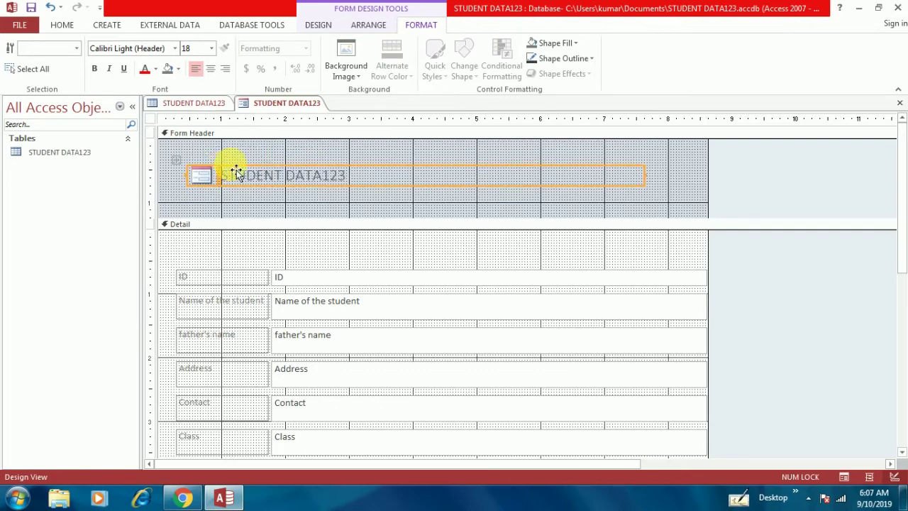
left_click(353, 24)
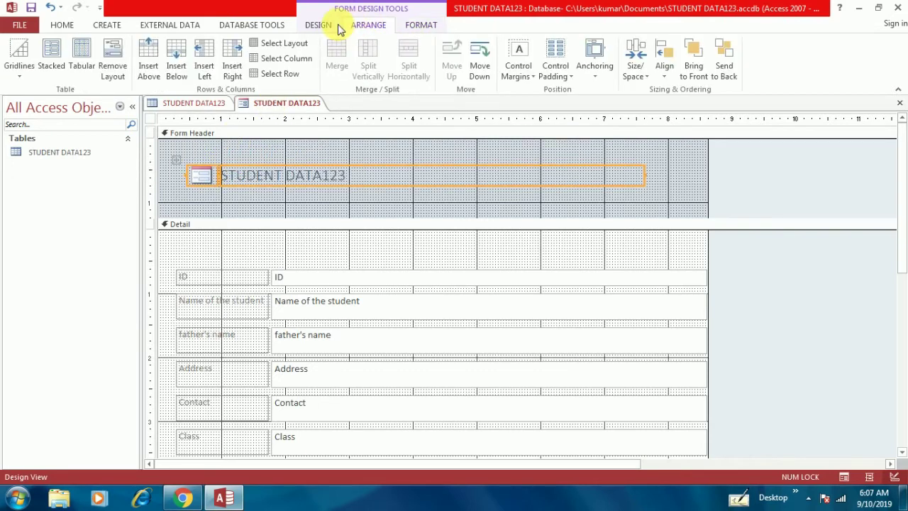
left_click(323, 27)
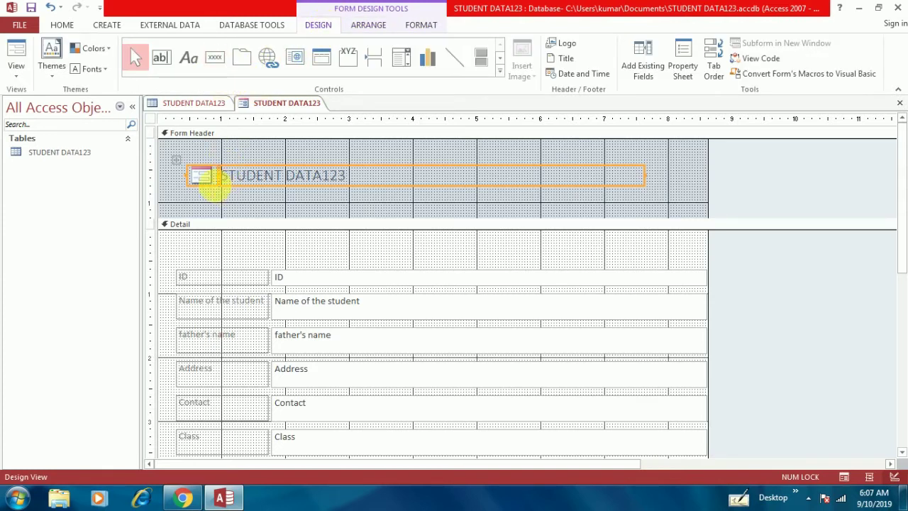
Step: Draw a wide label across the header top reading ADHYAYAN AN EDUCATIONAL TRUST in capitals
left_click(188, 59)
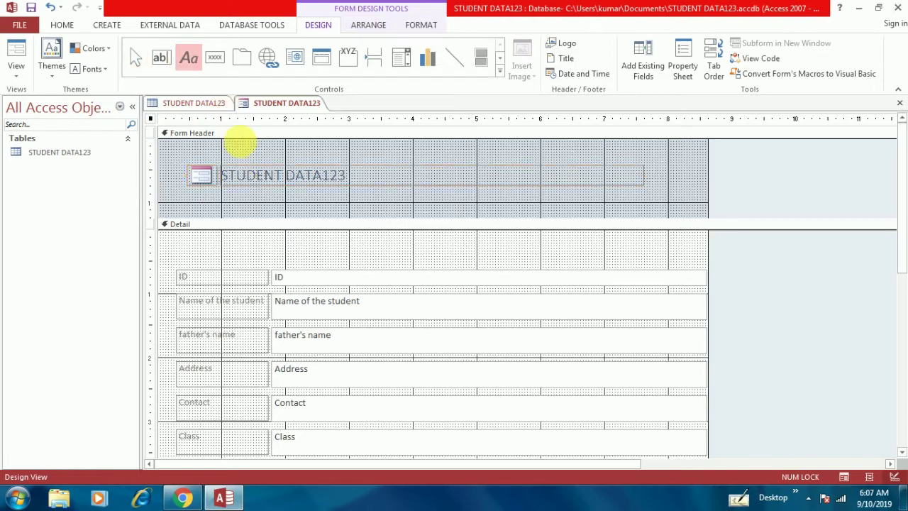
left_click_drag(224, 144, 637, 162)
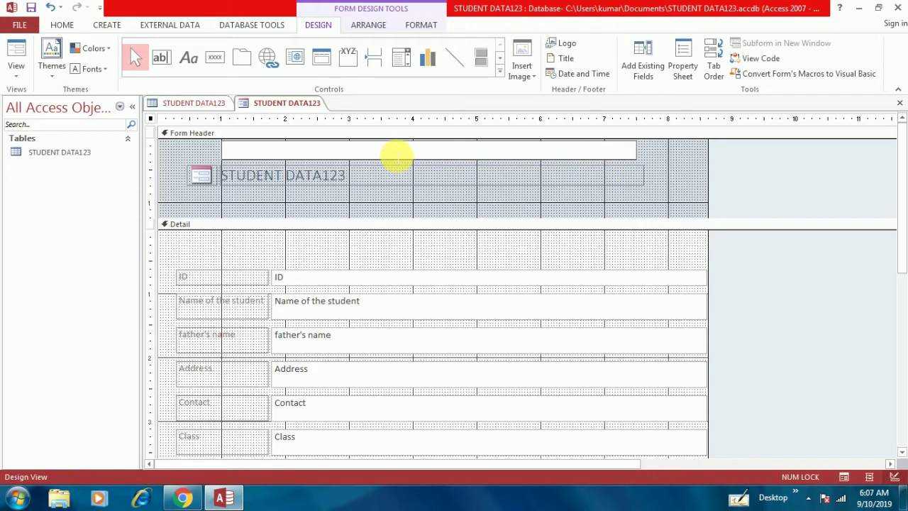
key("Caps_Lock")
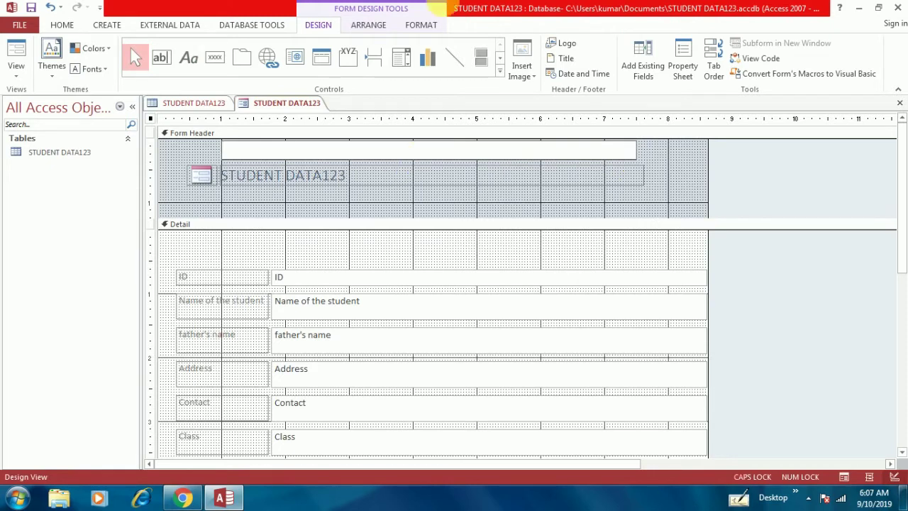
type("ADHYAYAN AN EDUC")
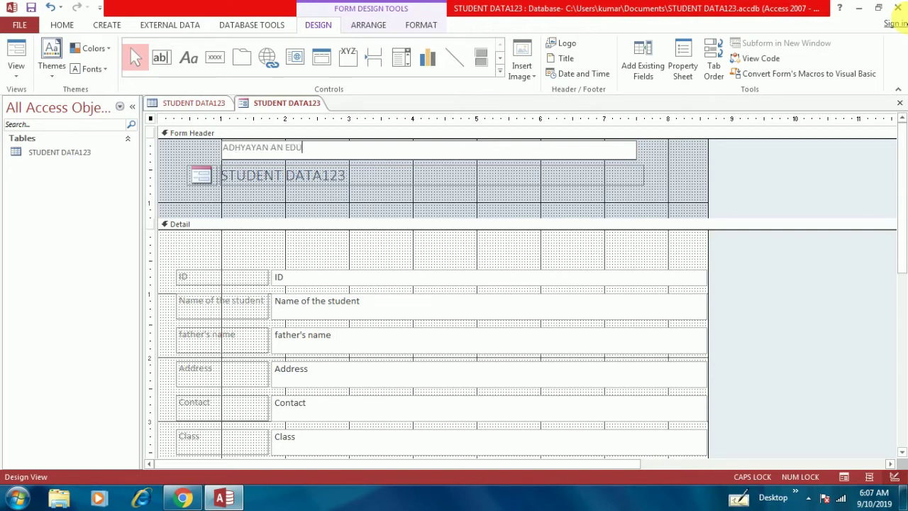
type("ATIONAL T")
type("RUST")
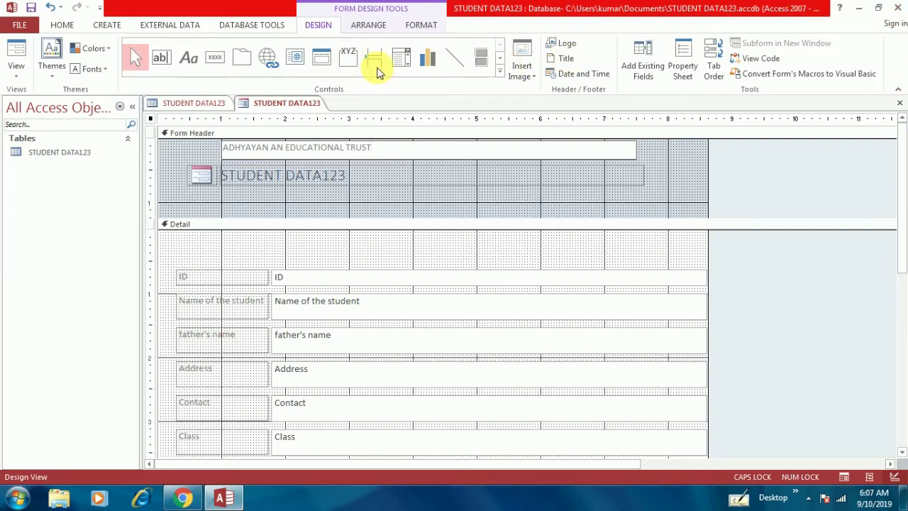
Step: Delete the logo beside the STUDENT DATA123 title
left_click(383, 178)
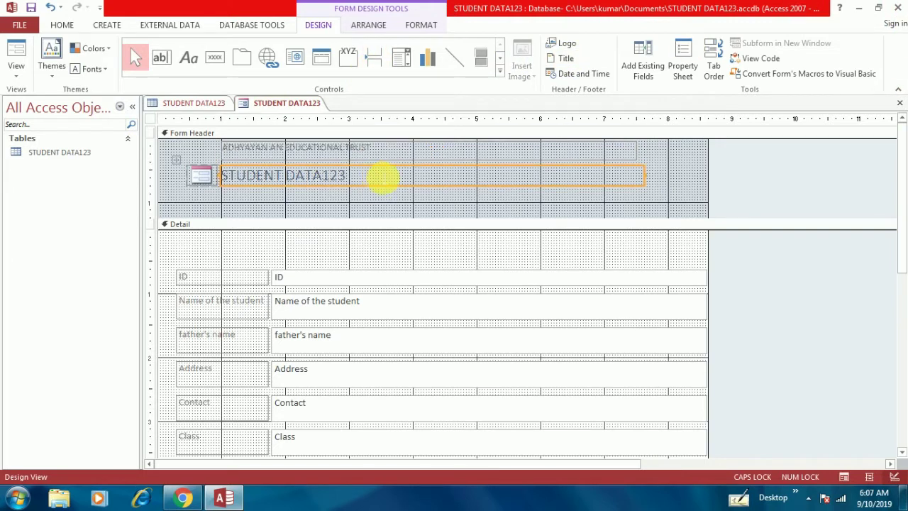
mouse_move(383, 178)
left_mouse_down()
mouse_move(391, 201)
mouse_move(381, 185)
mouse_move(376, 193)
left_mouse_up()
left_click(547, 204)
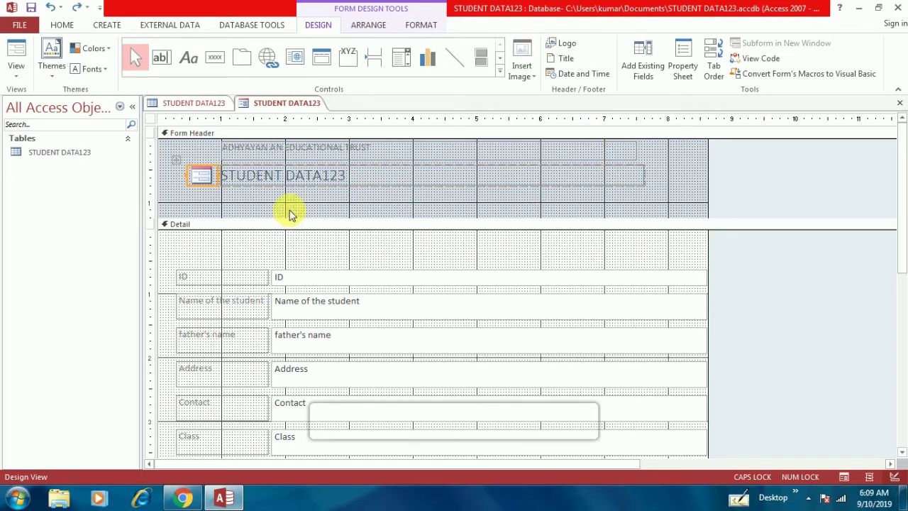
left_click(290, 183)
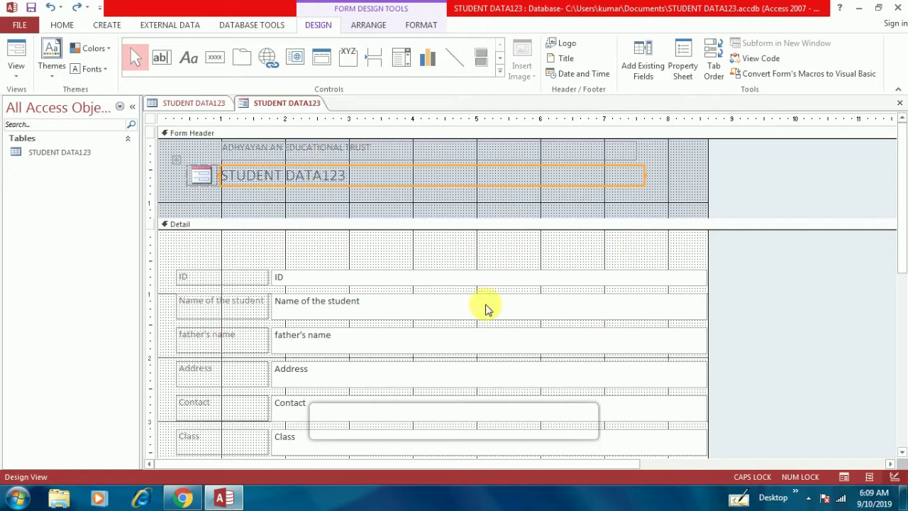
left_click(212, 185)
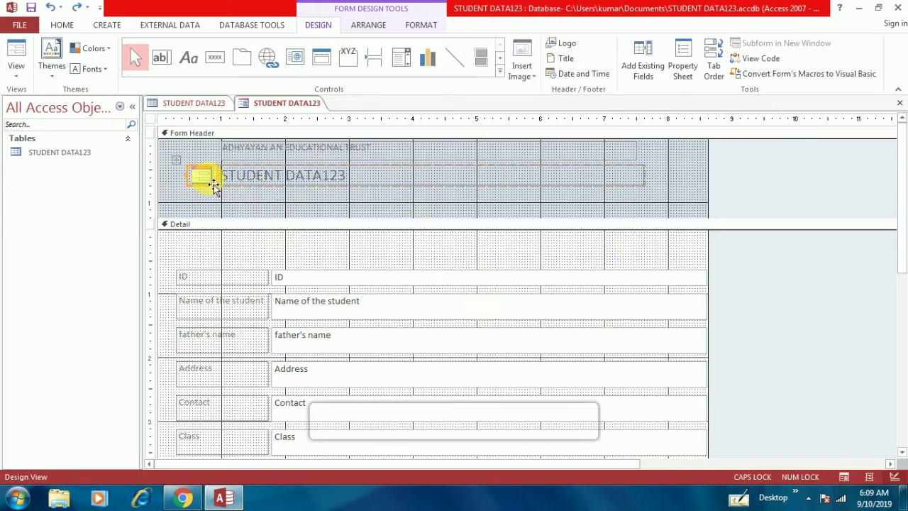
key("Delete")
Step: Reposition the STUDENT DATA123 title and enlarge the Form Header section
left_click(219, 175)
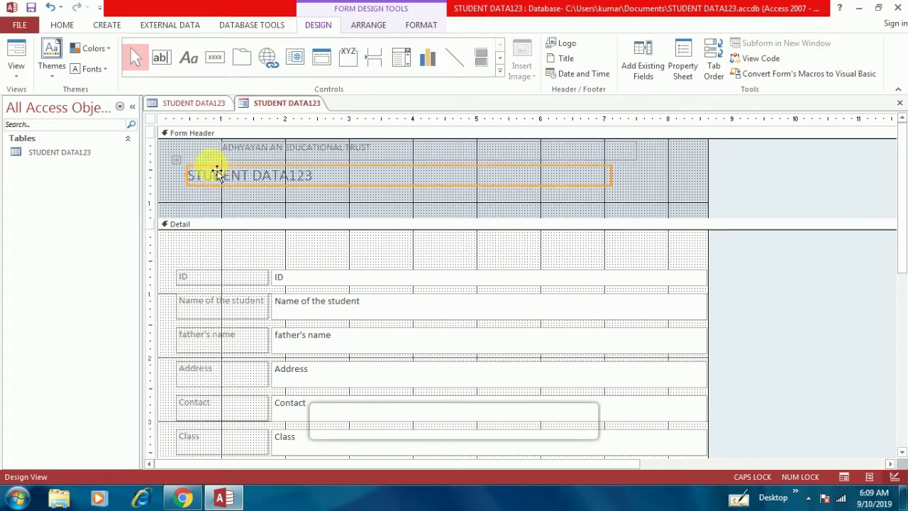
left_click(238, 174)
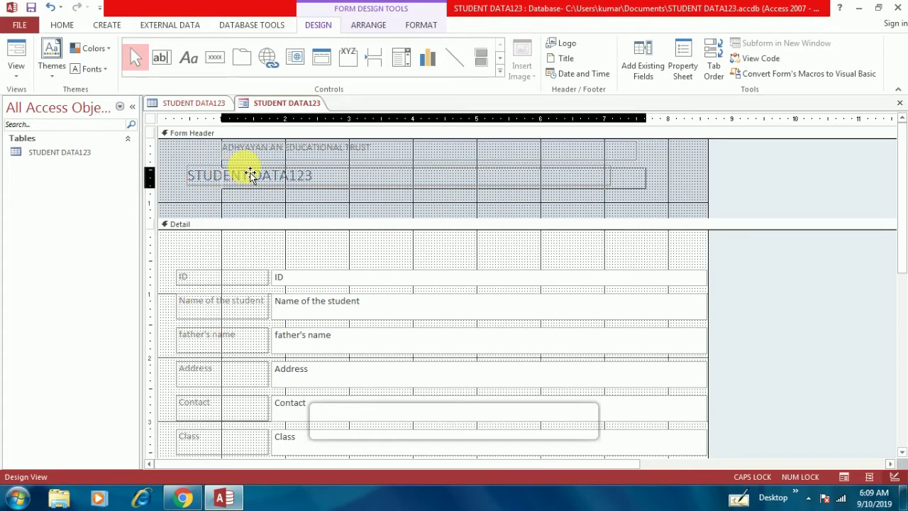
left_click_drag(250, 175, 247, 172)
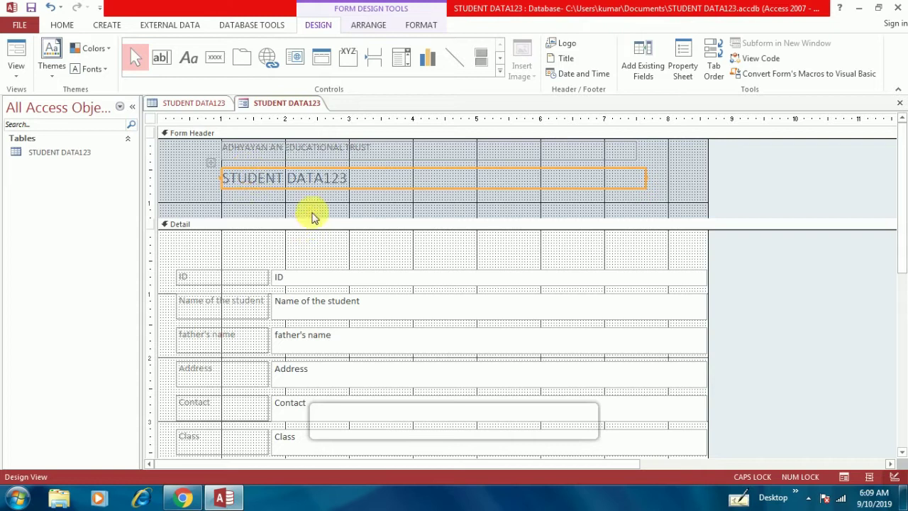
left_click(321, 219)
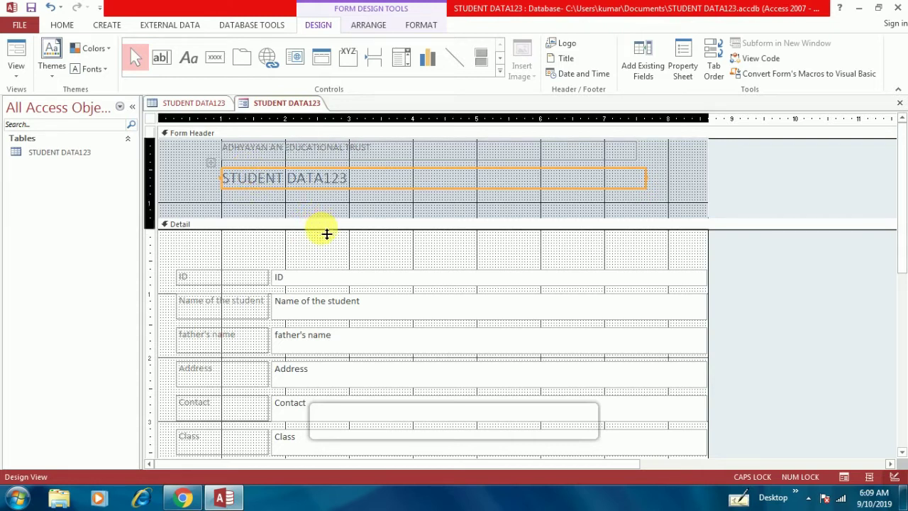
left_click_drag(326, 228, 327, 235)
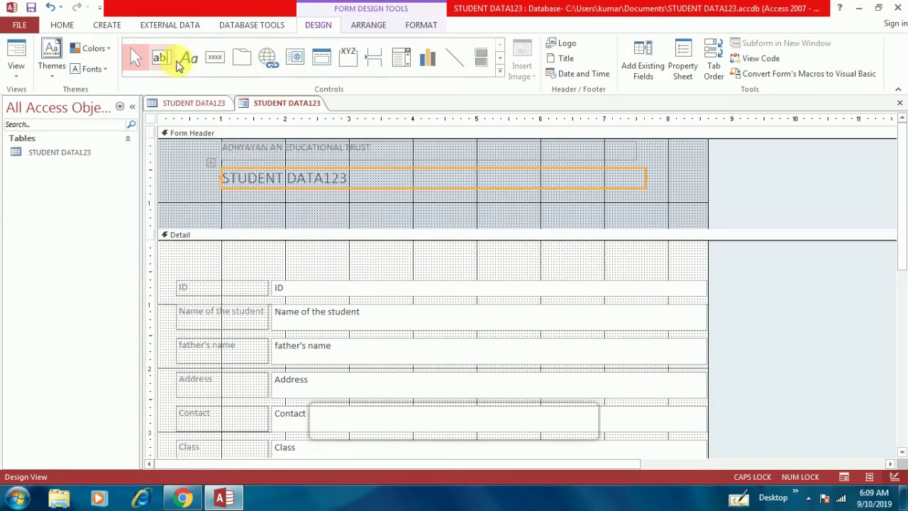
Step: Draw a wide label beneath the title and enter the trust's postal address
left_click(188, 58)
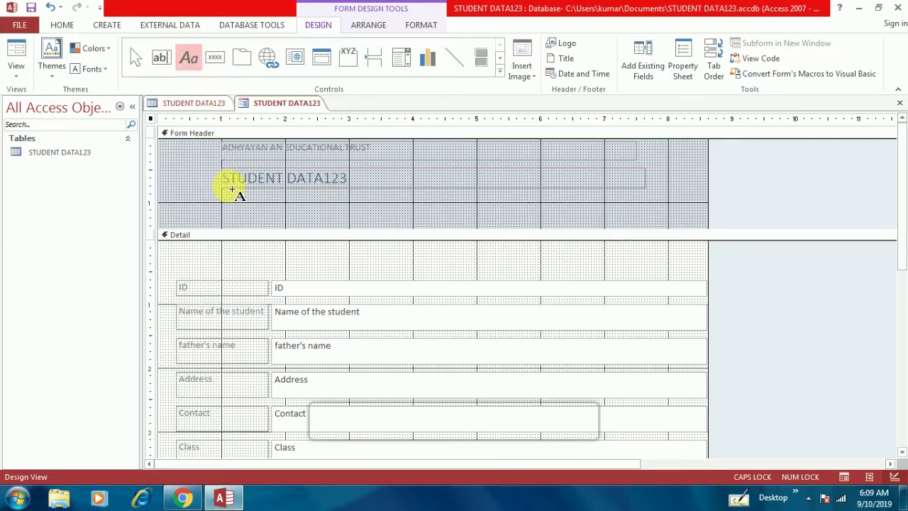
mouse_move(229, 190)
left_mouse_down()
mouse_move(608, 227)
mouse_move(646, 213)
left_mouse_up()
type("B-1/A 3")
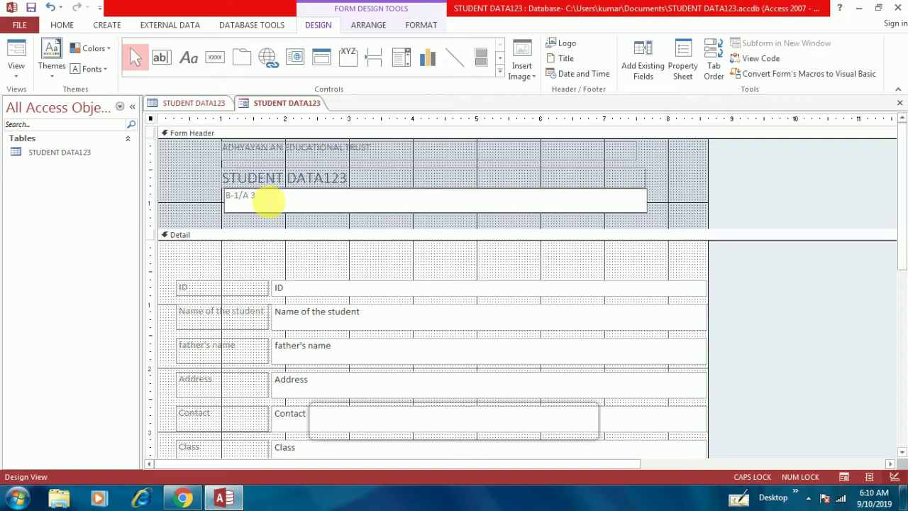
type("D FL")
type("OOR JOSHI C")
type("OLONY I.P  EXTN DELHI -92")
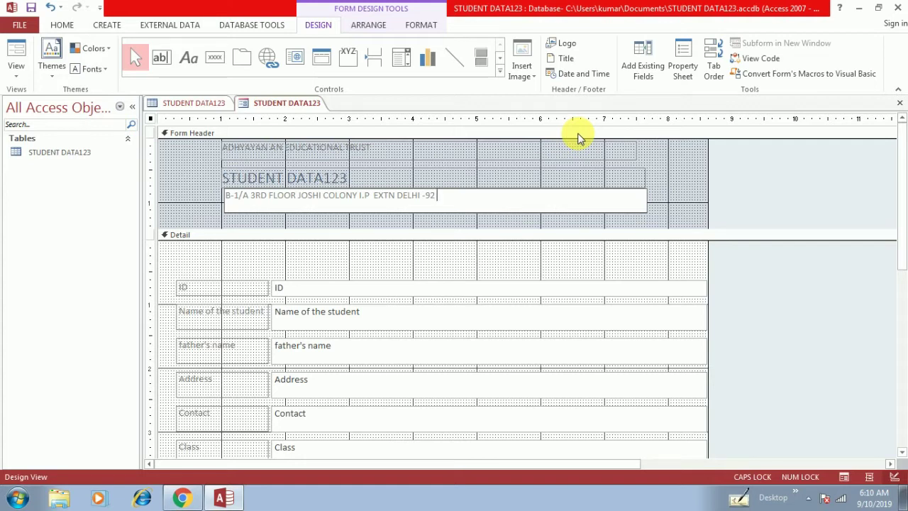
Step: Move STUDENT DATA123 below the address, move the address under the trust name, and make the trust name taller
left_click(488, 175)
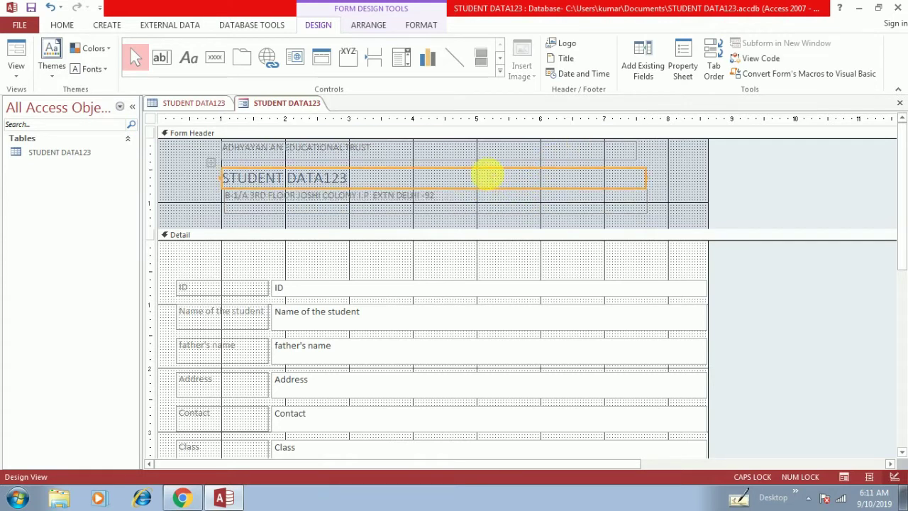
left_click_drag(348, 177, 356, 214)
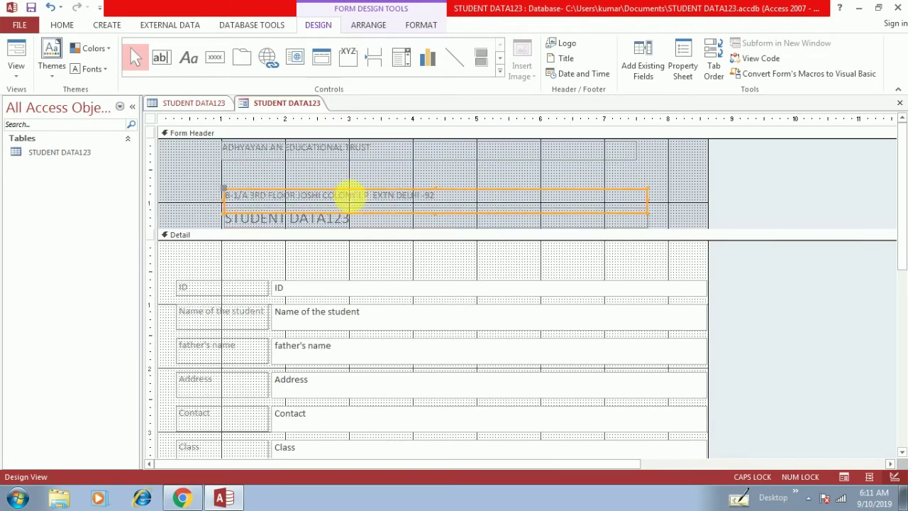
left_click(348, 196)
left_click_drag(347, 197, 356, 170)
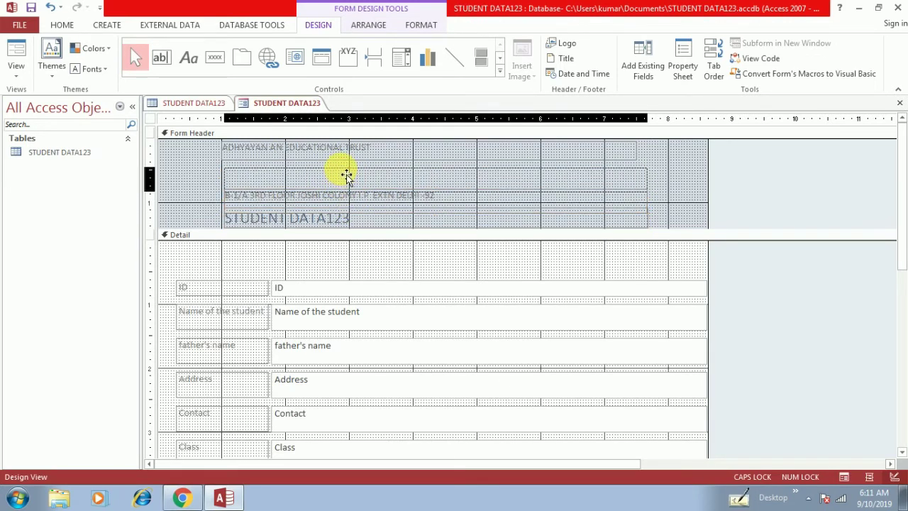
left_click(375, 147)
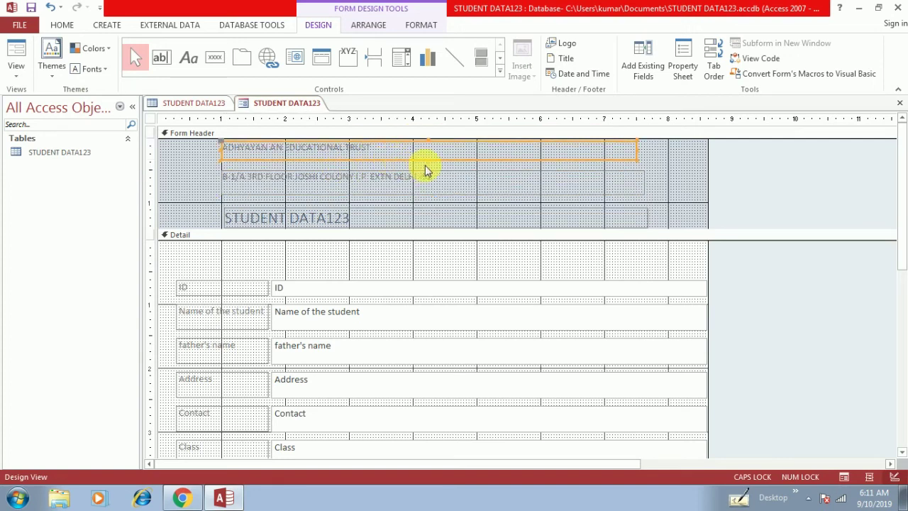
left_click_drag(438, 163, 439, 172)
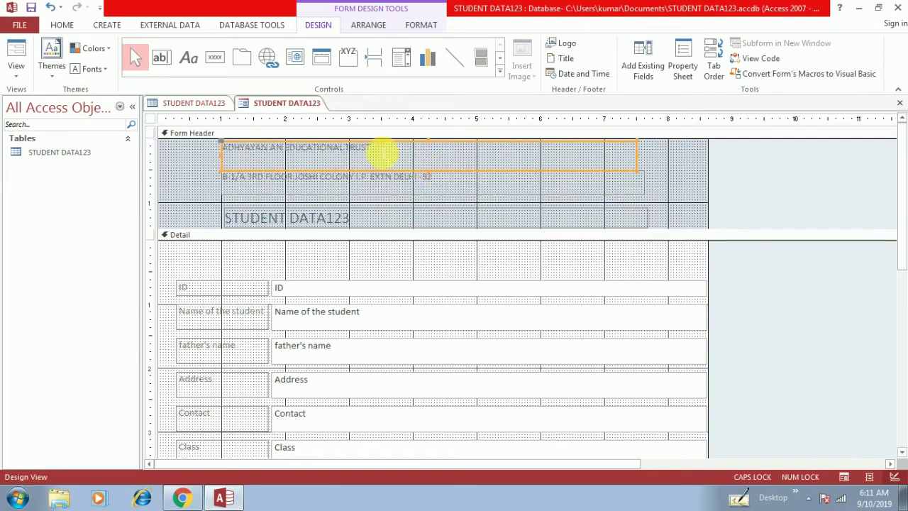
Step: Make the trust name text bold, centred and 28 pt, with a blue fill
left_click(366, 147)
left_click_drag(365, 147, 222, 147)
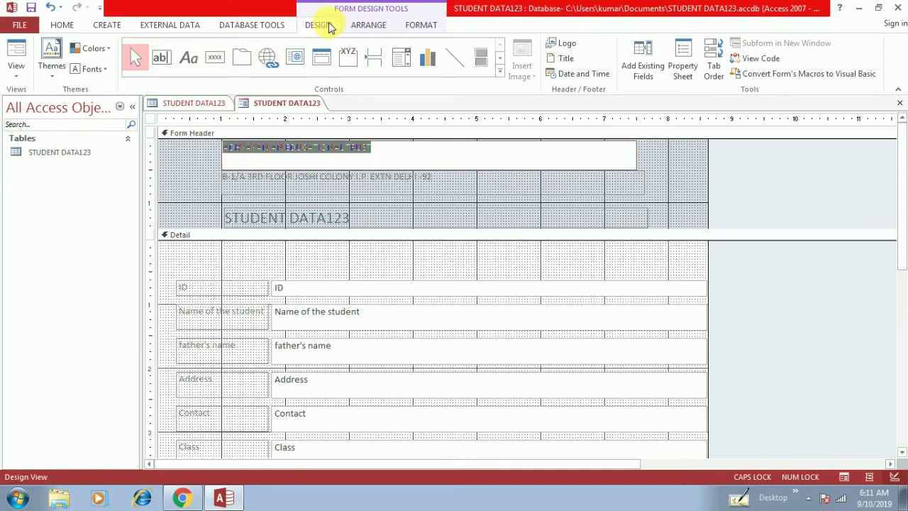
left_click(422, 27)
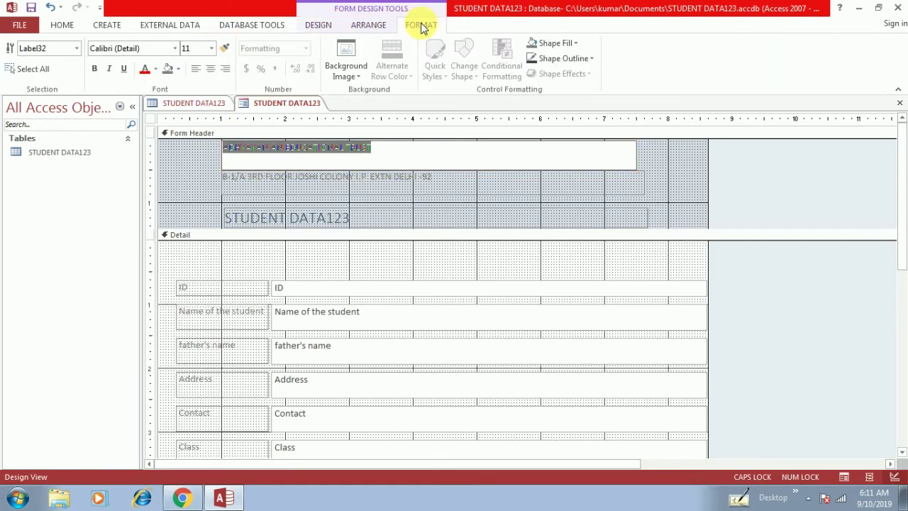
left_click(97, 69)
left_click(210, 71)
left_click(209, 47)
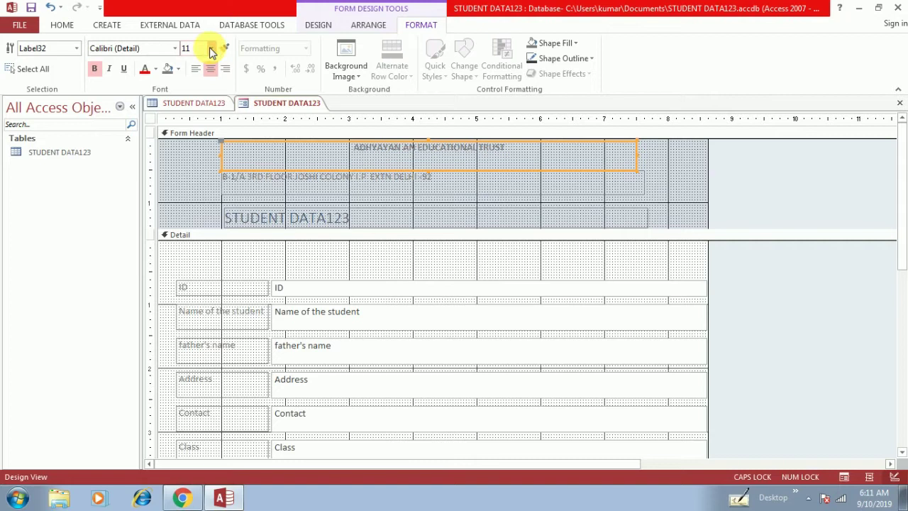
type("28")
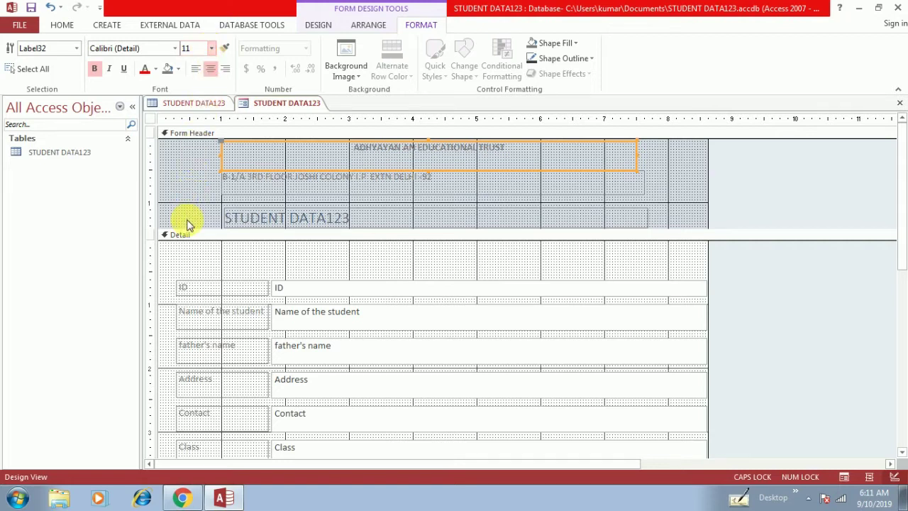
key("Return")
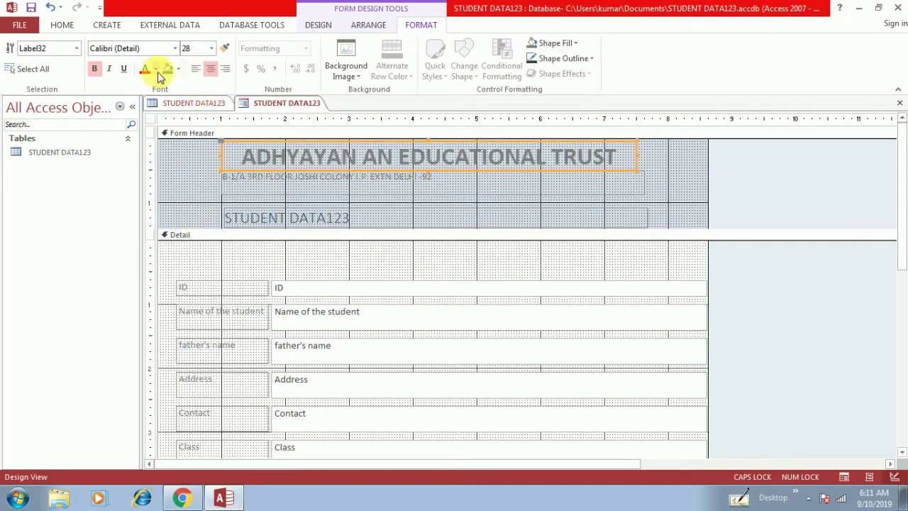
left_click(183, 72)
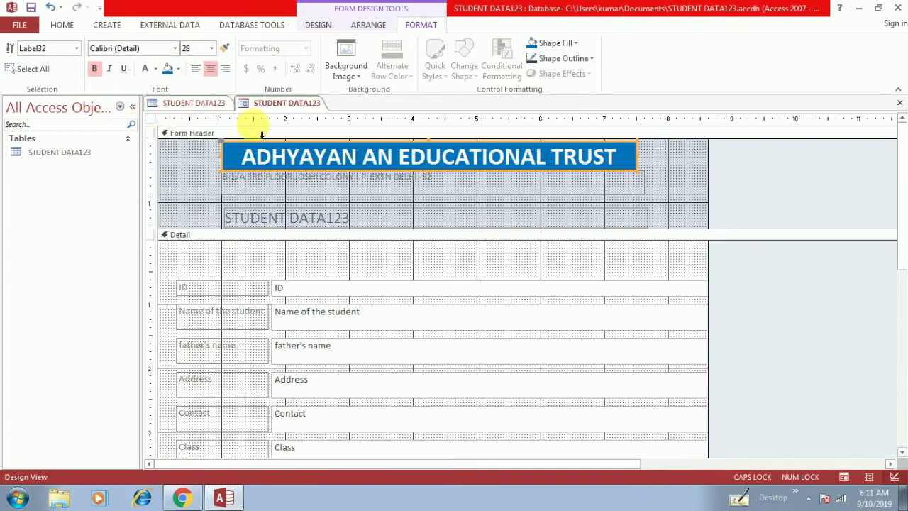
Step: Give the address label a gold fill with centred, bold 20-pt text
left_click(400, 178)
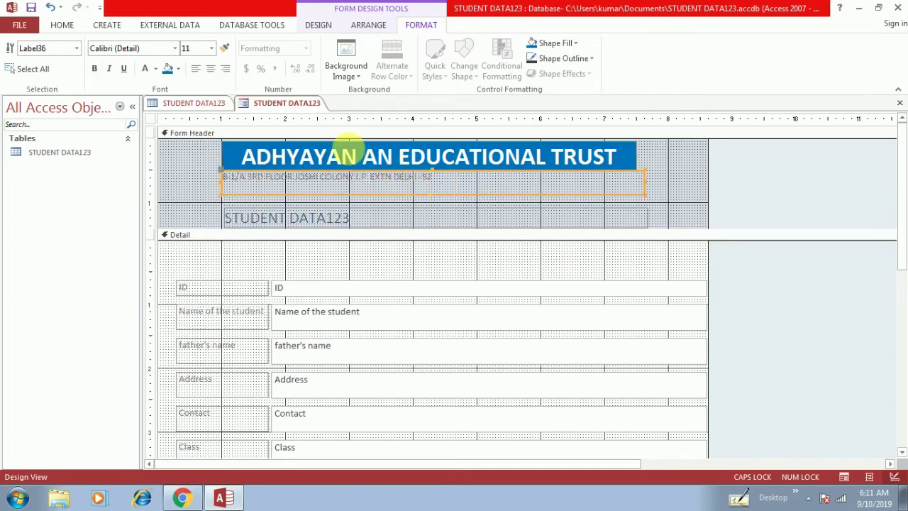
left_click(213, 69)
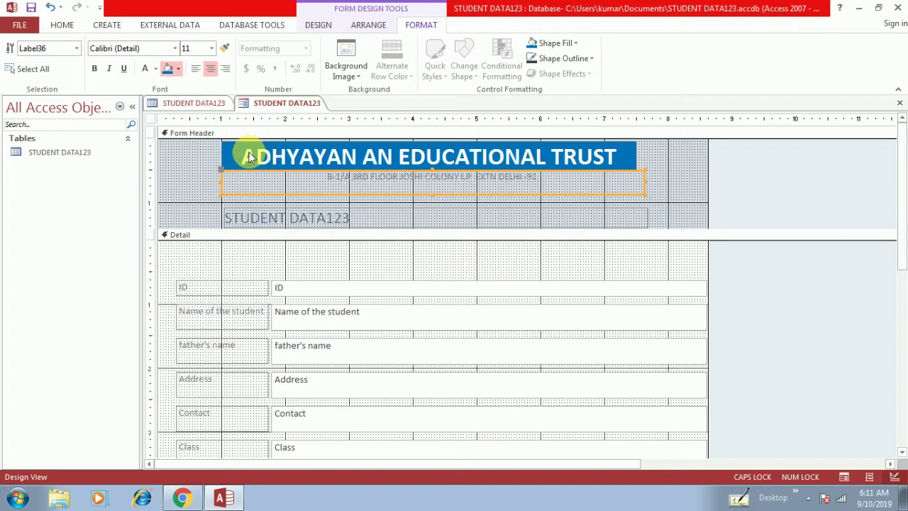
left_click(146, 69)
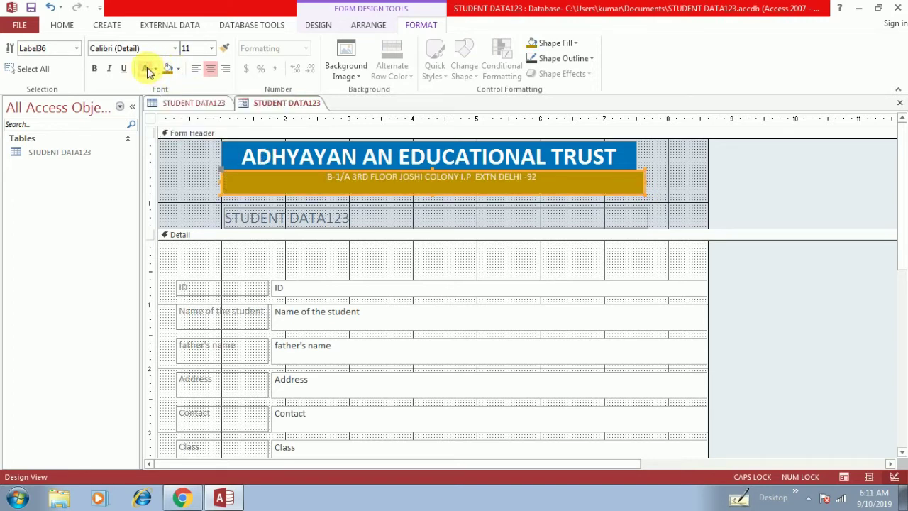
left_click(96, 68)
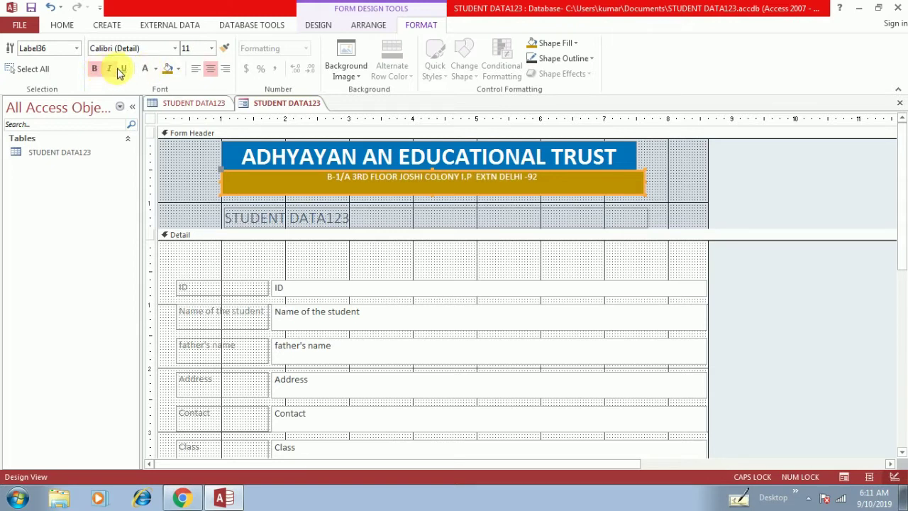
left_click(212, 49)
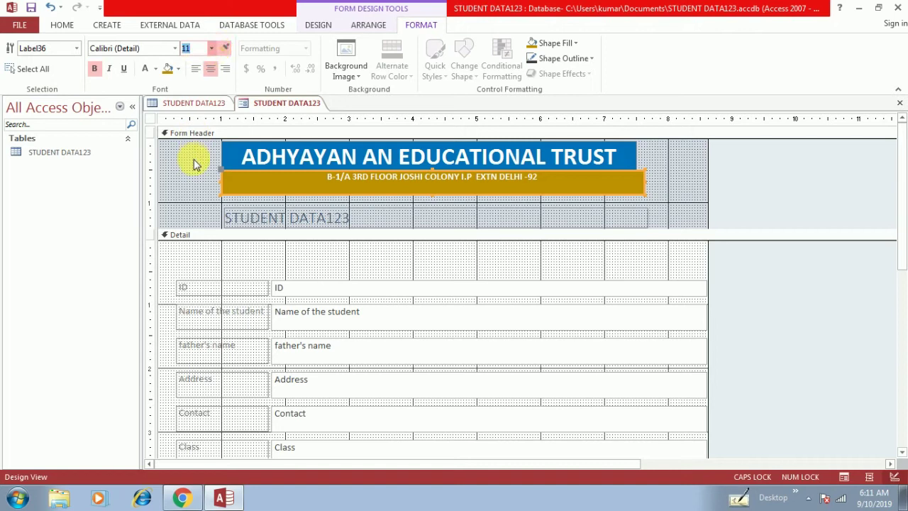
type("20")
key("Return")
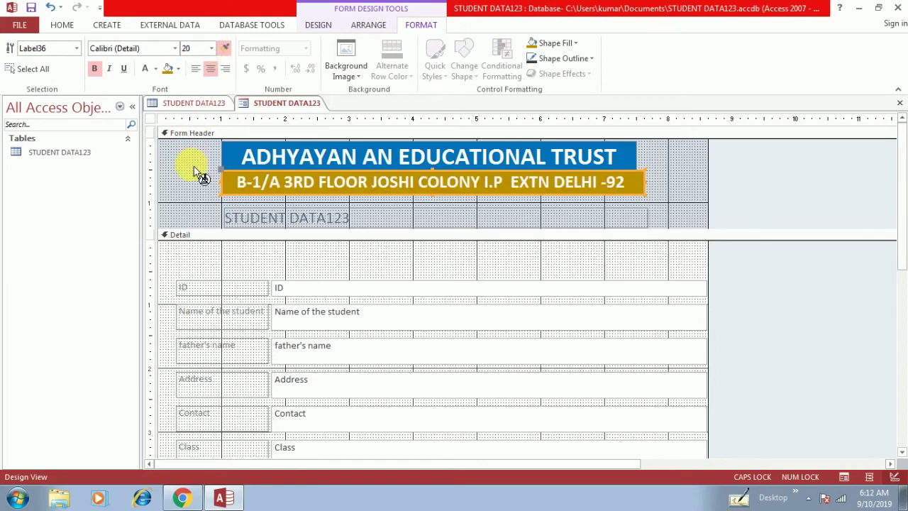
Step: Reduce the address font size to 18 pt, then to 12 pt
left_click(211, 50)
type("18")
key("Return")
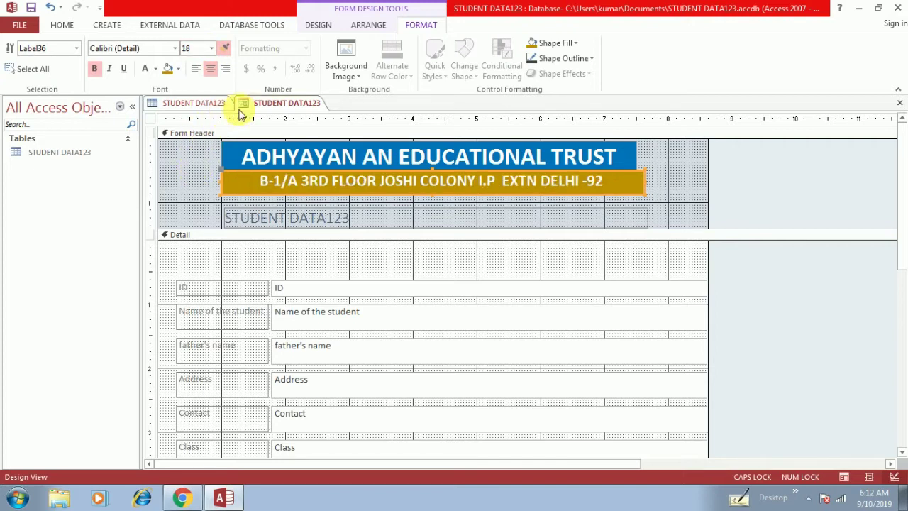
left_click(211, 48)
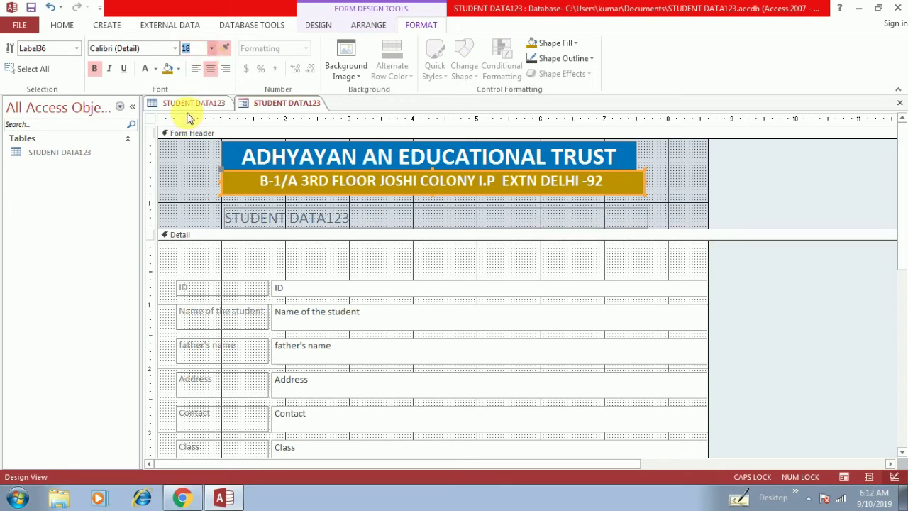
type("12")
key("Return")
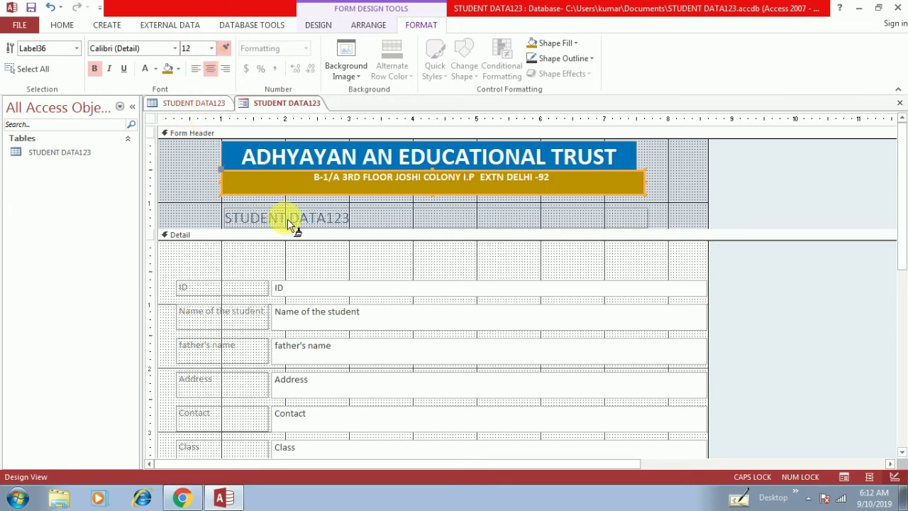
Step: Copy the address label's formatting onto STUDENT DATA123 with Format Painter and give it a green fill
left_click(287, 219)
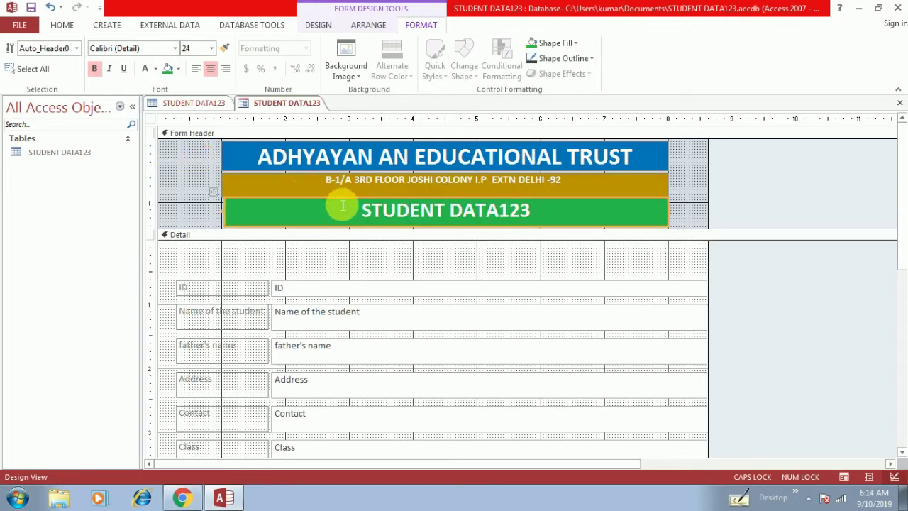
left_click(541, 212)
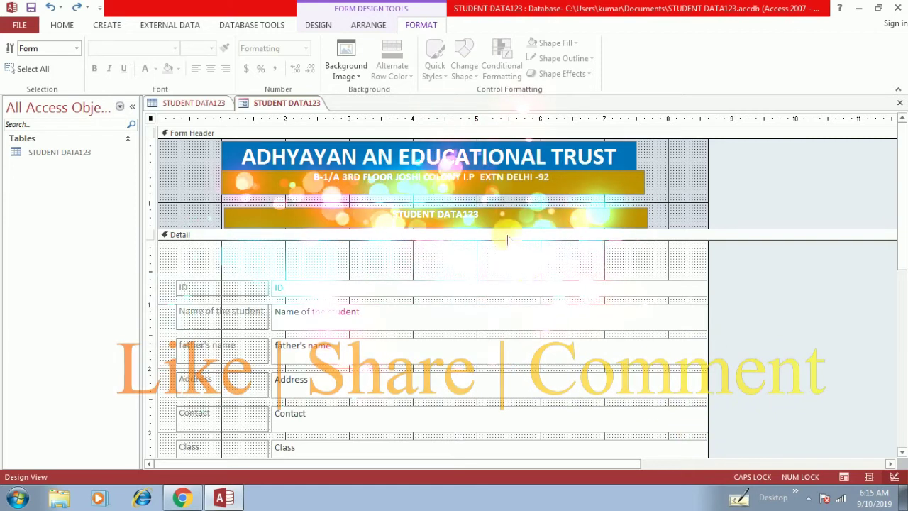
left_click(227, 213)
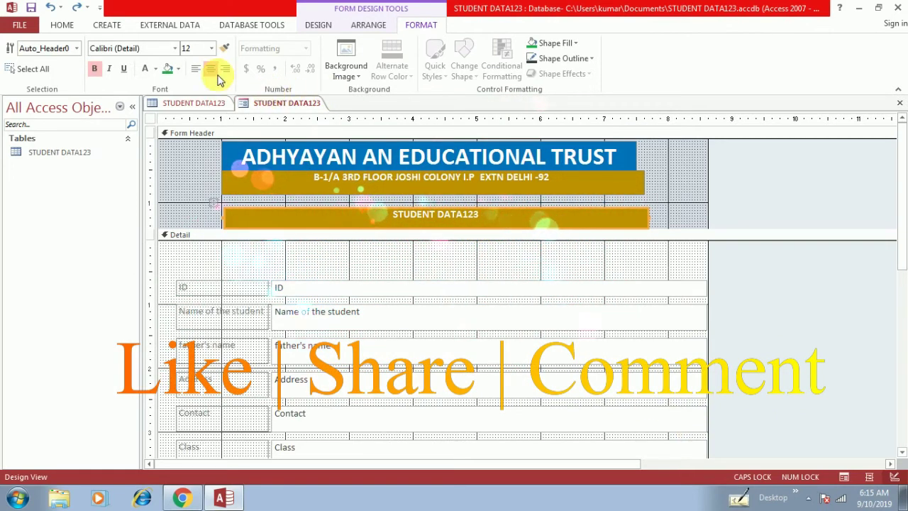
left_click(168, 69)
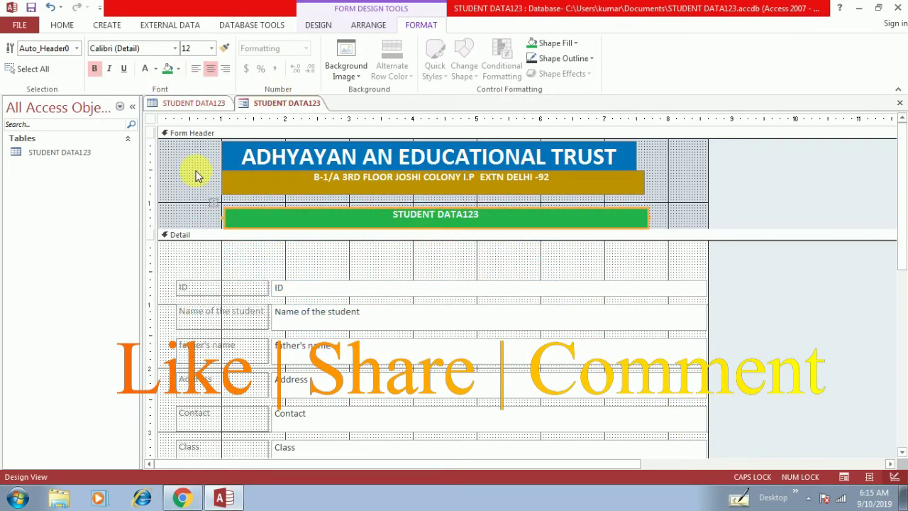
Step: Stretch the STUDENT DATA123 band taller down to the Detail bar, with 24-pt underlined text
left_click_drag(288, 215, 287, 200)
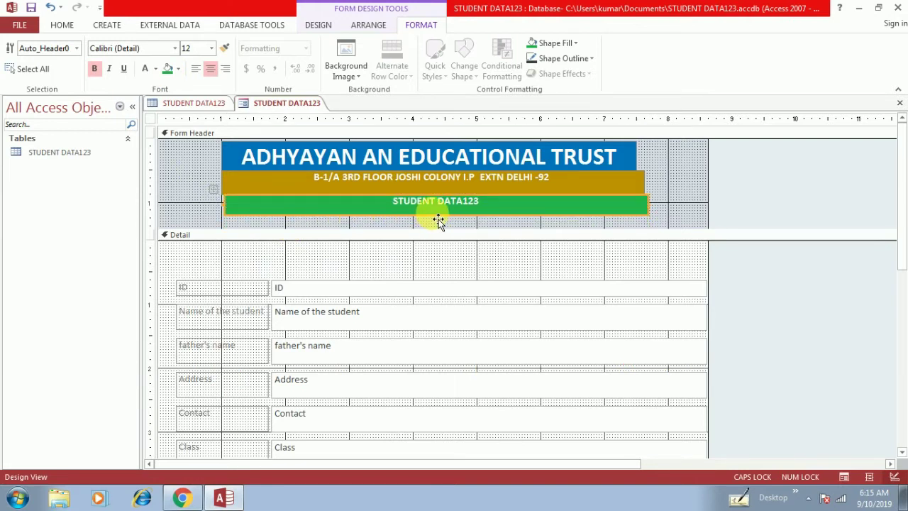
left_click_drag(440, 216, 445, 227)
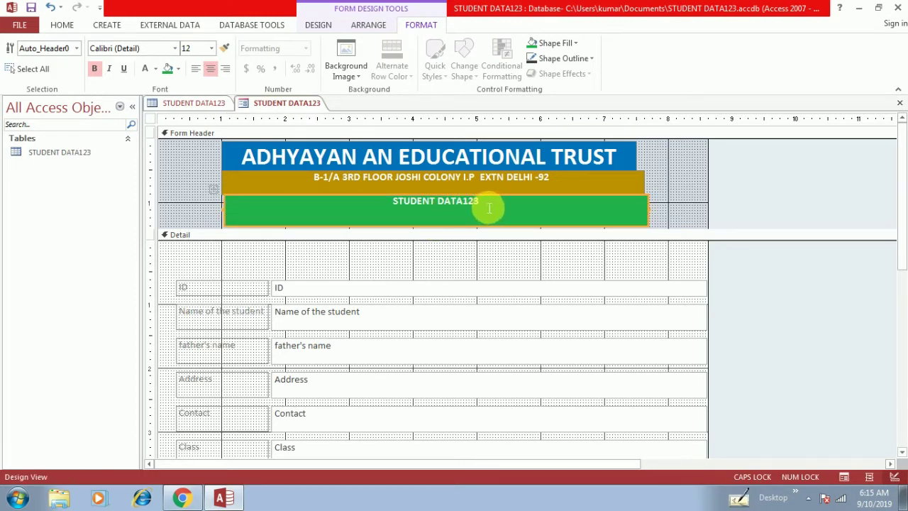
left_click_drag(483, 203, 397, 212)
left_click(214, 49)
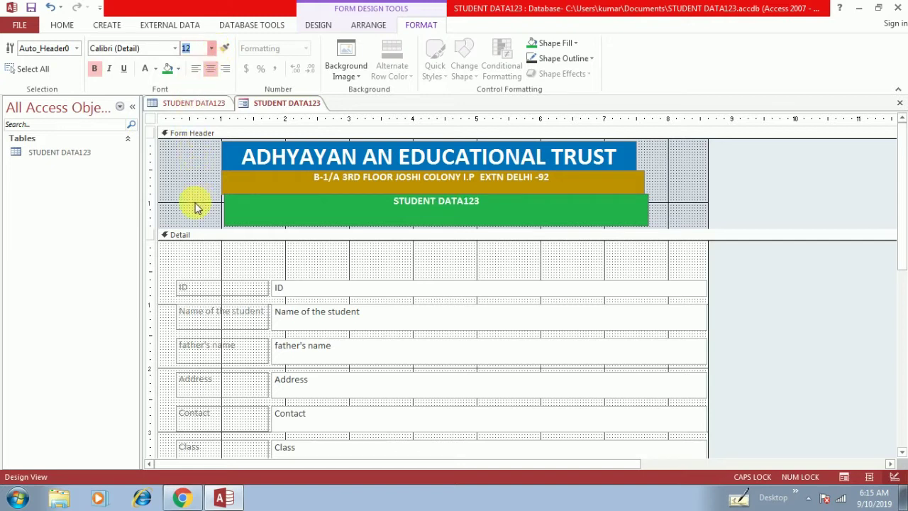
type("24")
key("Return")
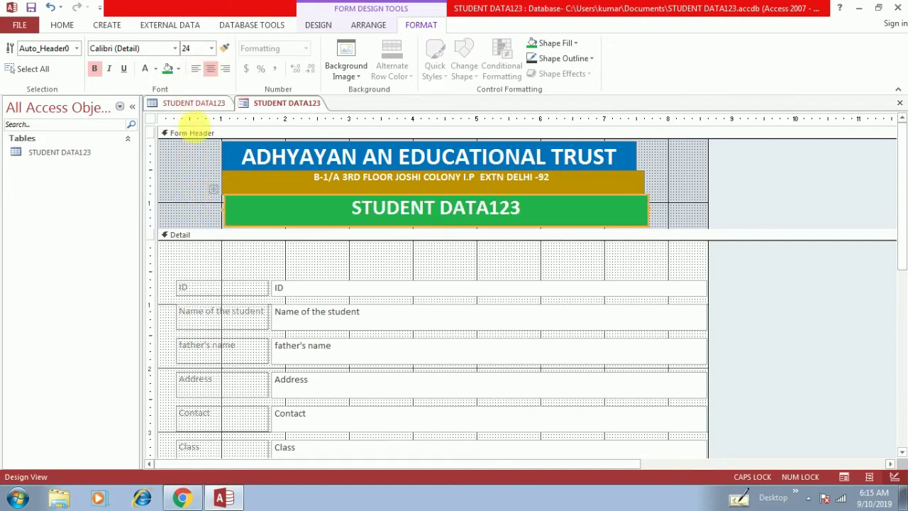
left_click(126, 71)
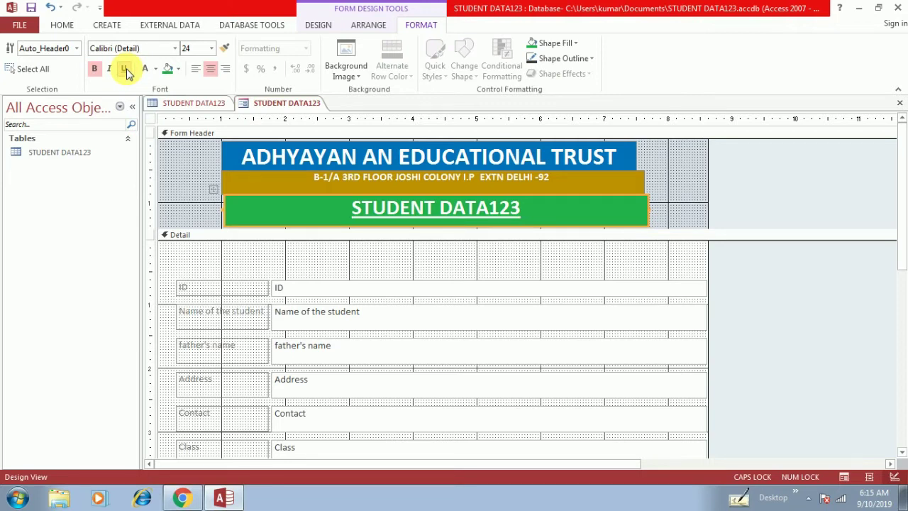
left_click(633, 161)
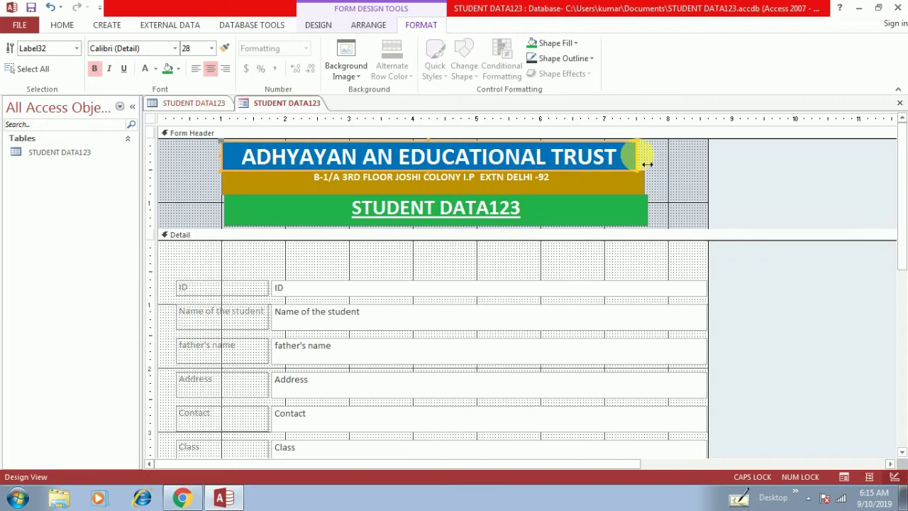
Step: Widen the blue trust name and gold address labels to the right
left_click_drag(647, 164, 692, 172)
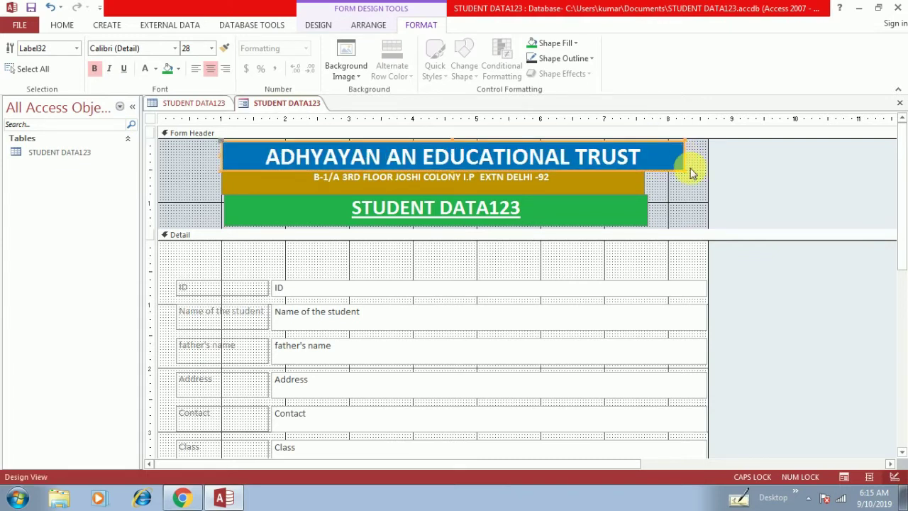
left_click(641, 186)
mouse_move(653, 190)
left_mouse_down()
mouse_move(689, 190)
mouse_move(683, 213)
left_mouse_up()
left_click(644, 212)
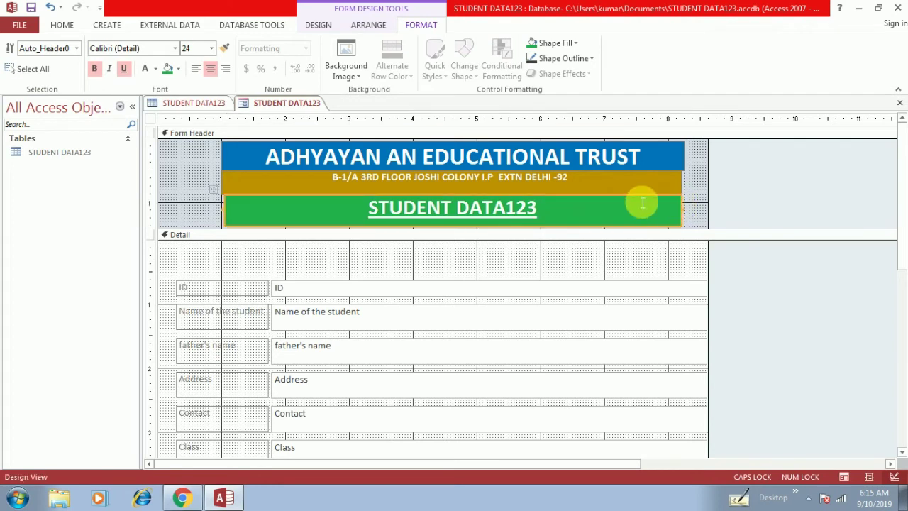
Step: Shift the blue, gold and green header labels right so their edges line up
left_click(241, 162)
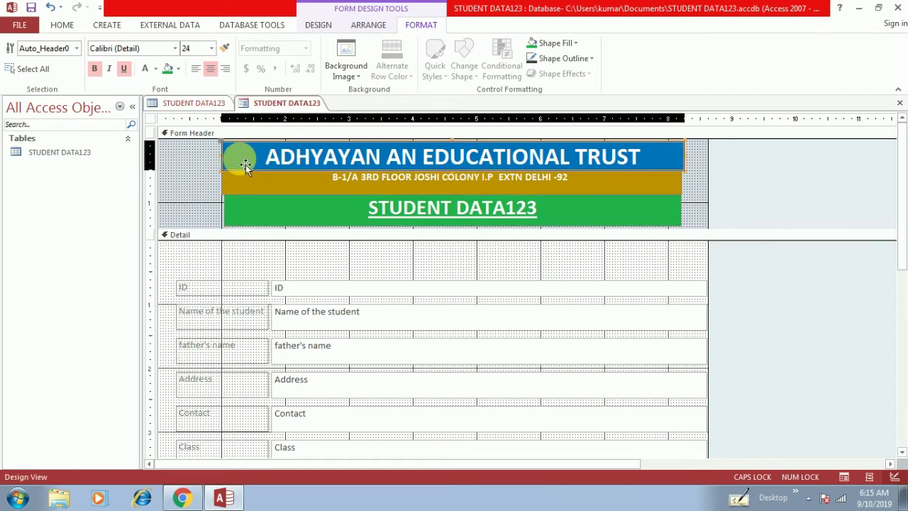
mouse_move(246, 163)
left_mouse_down()
mouse_move(260, 164)
mouse_move(261, 216)
mouse_move(256, 187)
left_mouse_up()
left_click(257, 189)
left_click(252, 216)
left_click(254, 186)
left_click(251, 208)
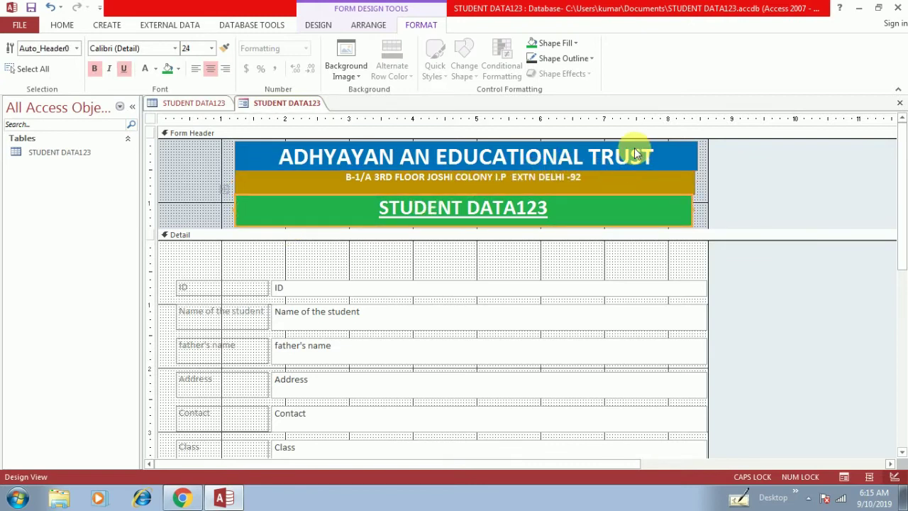
key("Right")
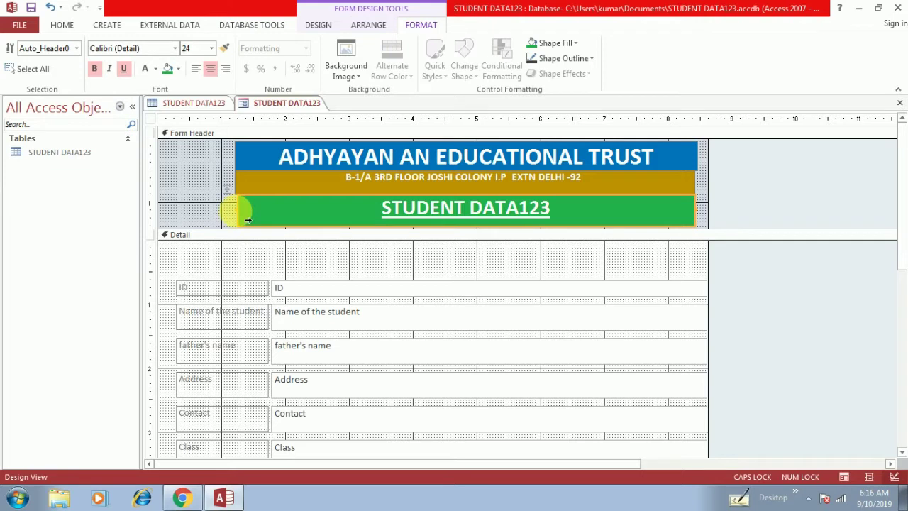
left_click(264, 189)
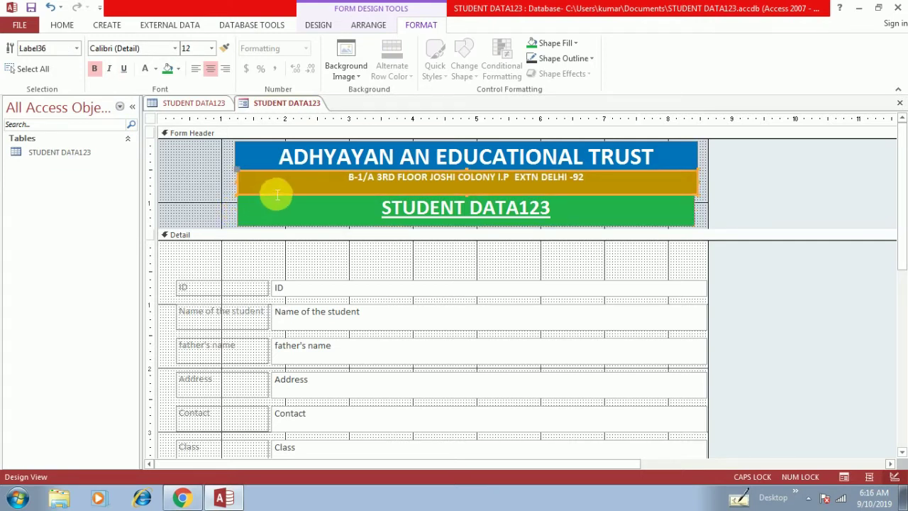
left_click(311, 220)
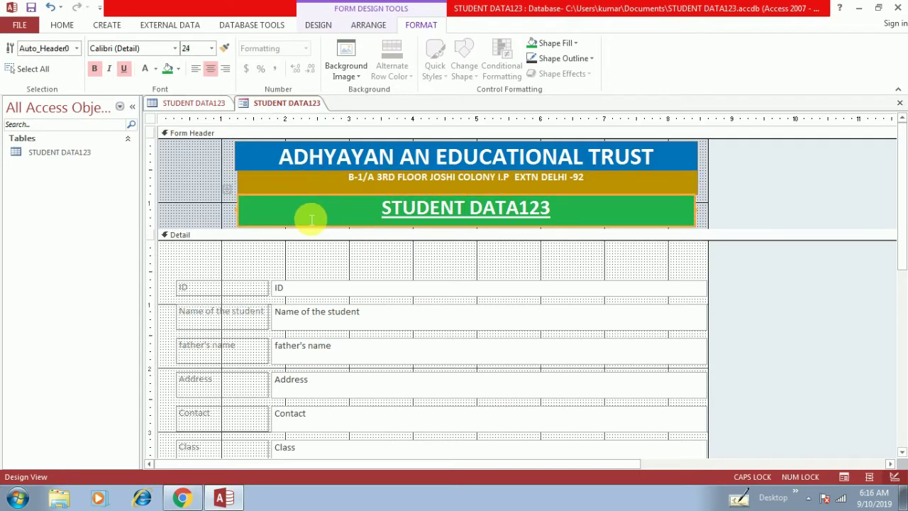
left_click(287, 162)
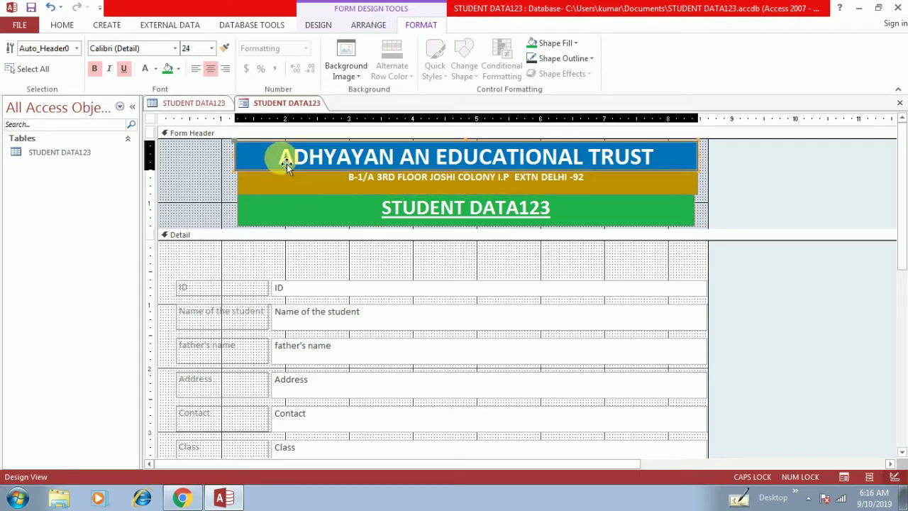
left_click(308, 210)
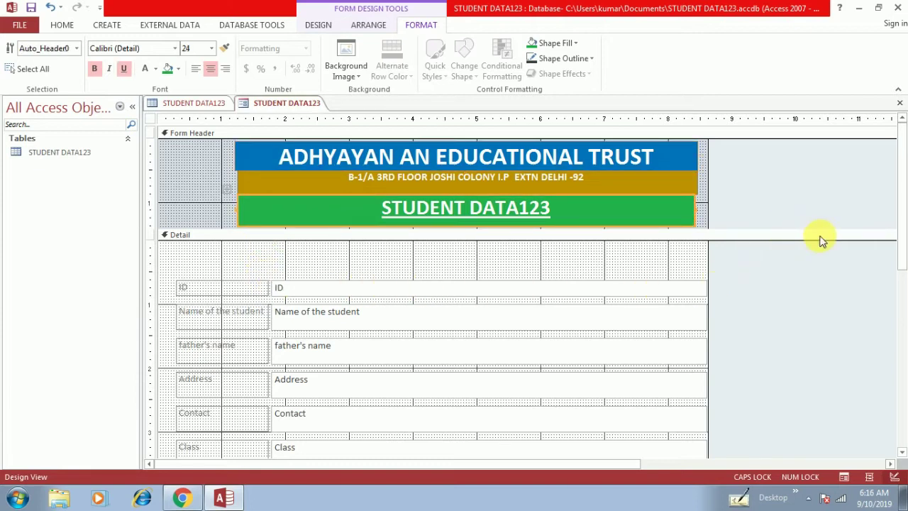
left_click_drag(900, 244, 899, 277)
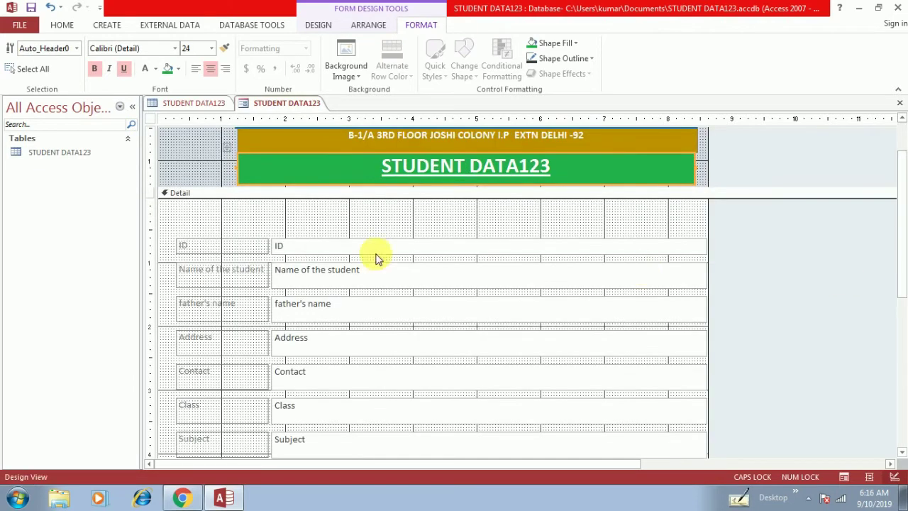
Step: Delete the empty Detail rows above ID and widen the form's design area to the right
left_click(225, 245)
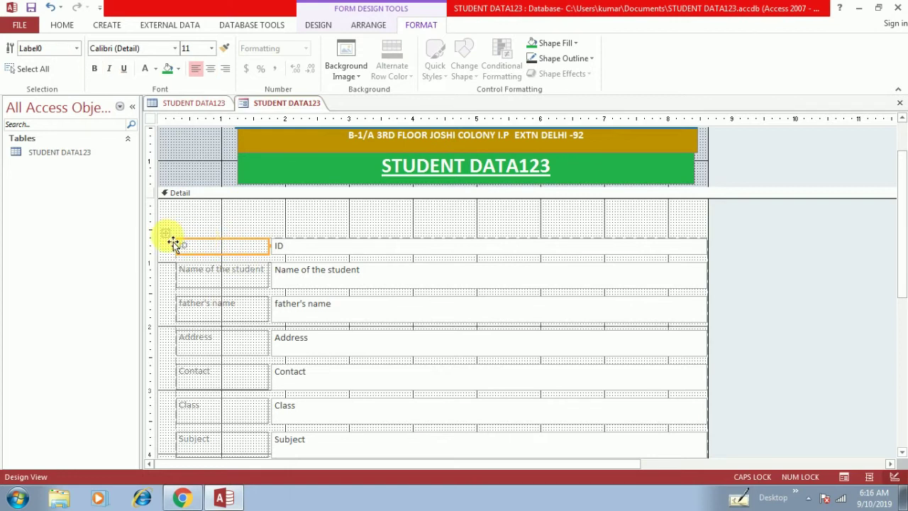
left_click_drag(173, 243, 170, 206)
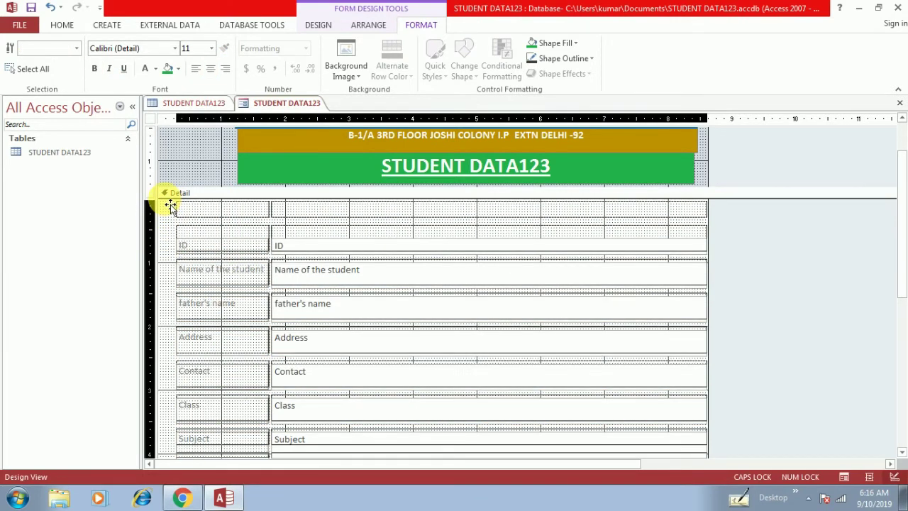
key("Delete")
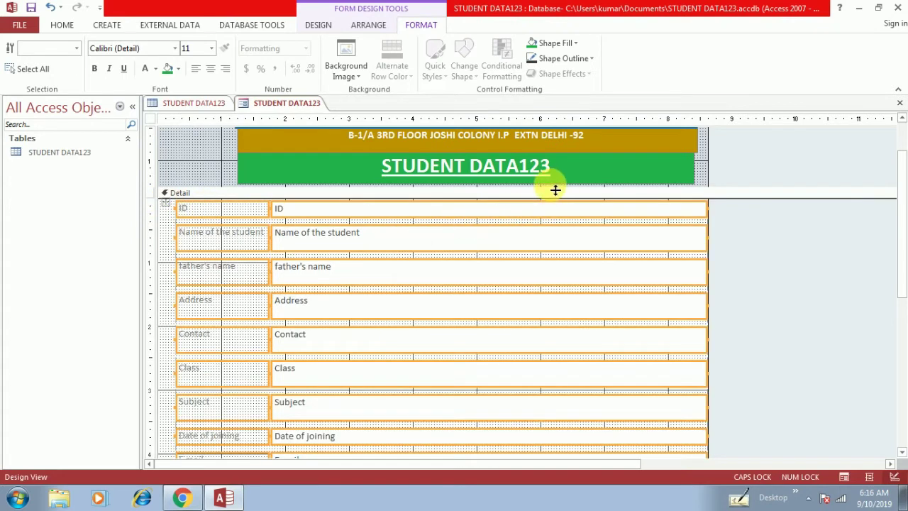
left_click(554, 194)
left_click(217, 189)
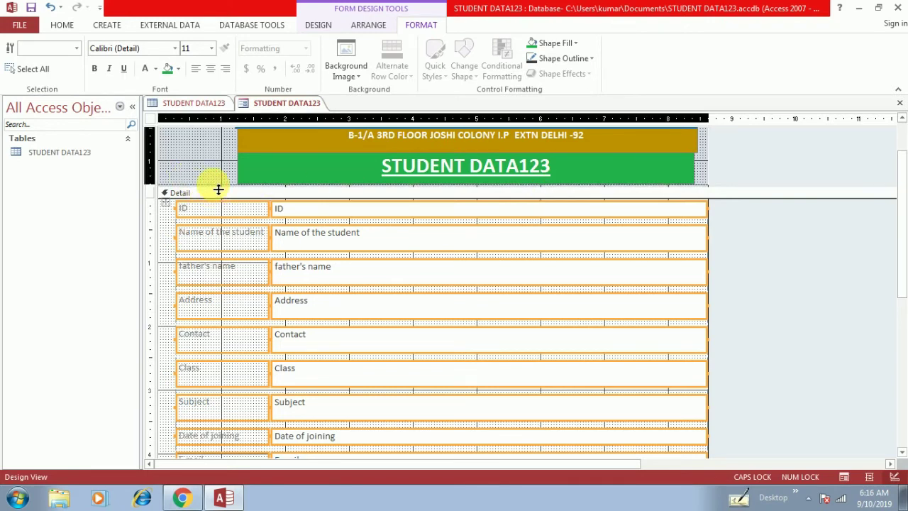
left_click_drag(219, 190, 218, 187)
mouse_move(902, 245)
left_mouse_down()
mouse_move(897, 257)
mouse_move(895, 234)
left_mouse_up()
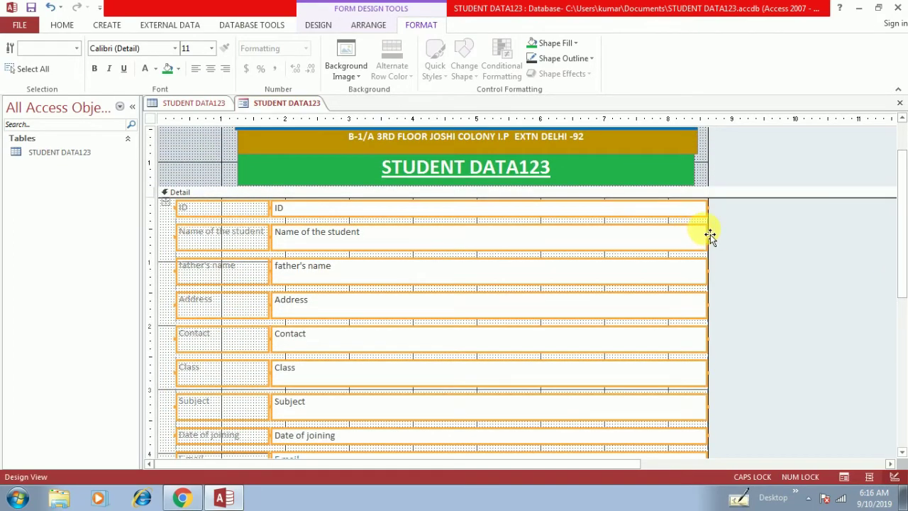
left_click_drag(715, 234, 841, 238)
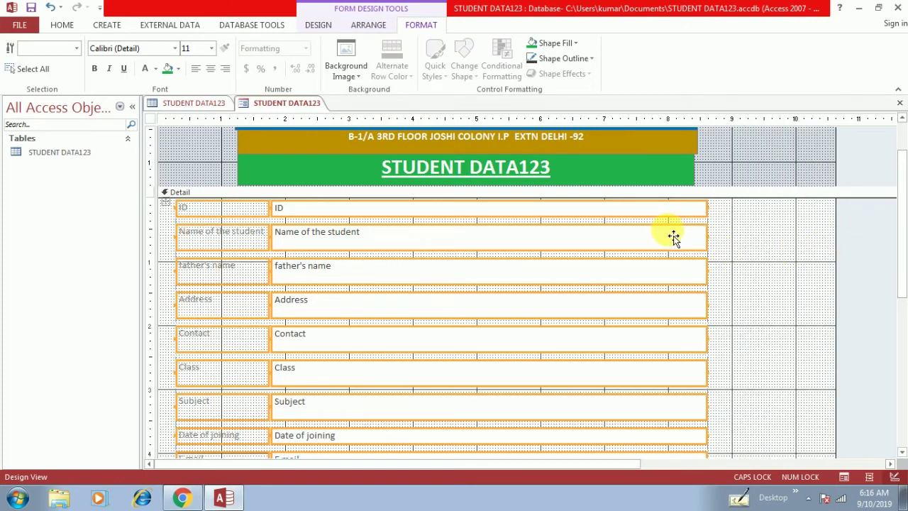
Step: Remove the Detail controls from their stacked layout
left_click(218, 210)
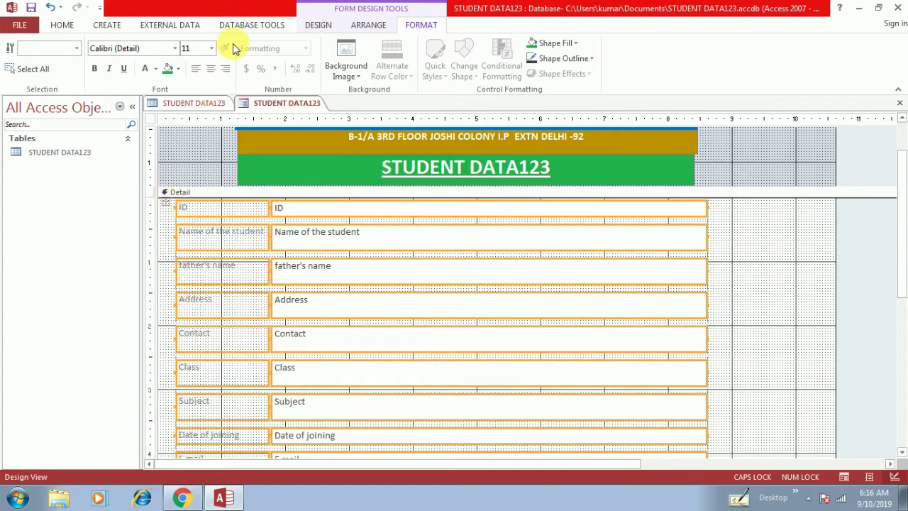
left_click(363, 29)
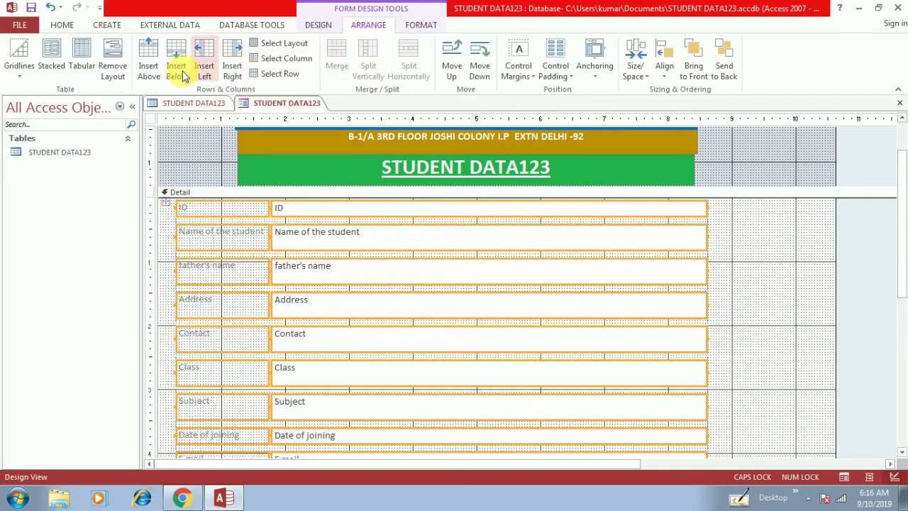
left_click(117, 65)
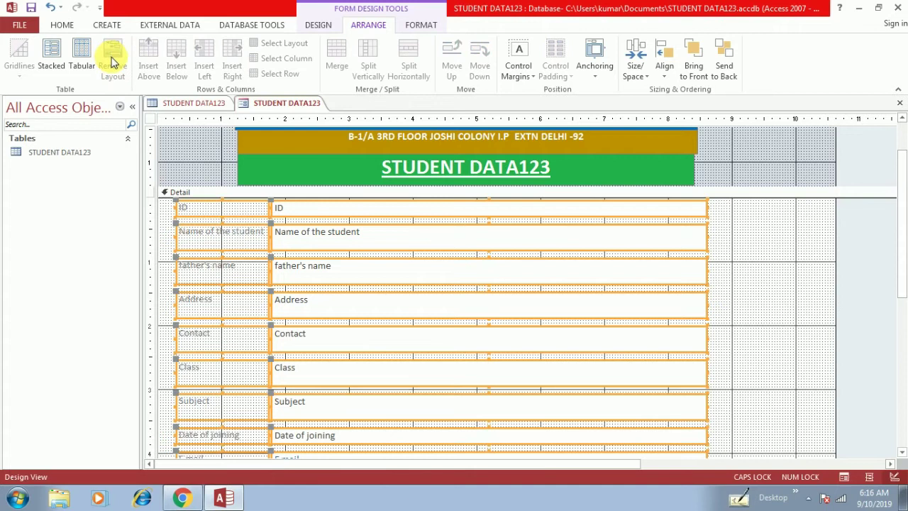
left_click(784, 267)
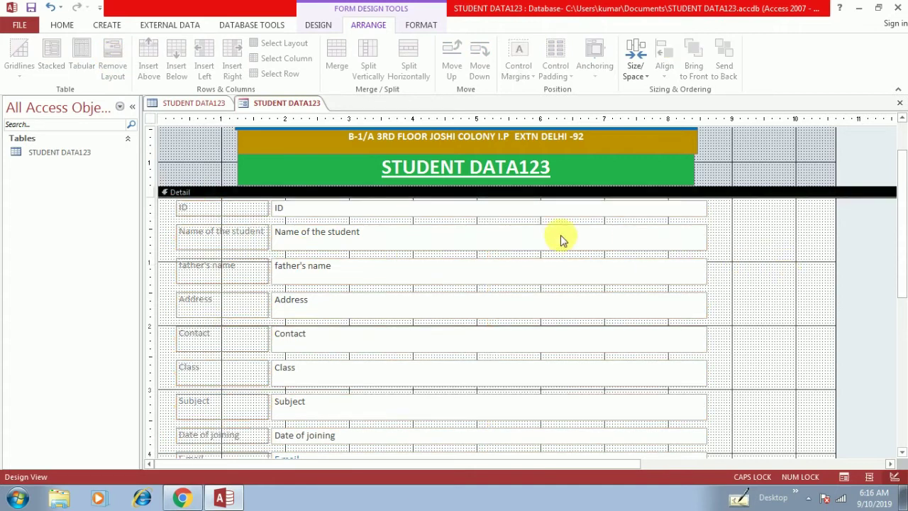
Step: Narrow the ID text box to about half the form width
left_click(234, 209)
left_click(317, 208)
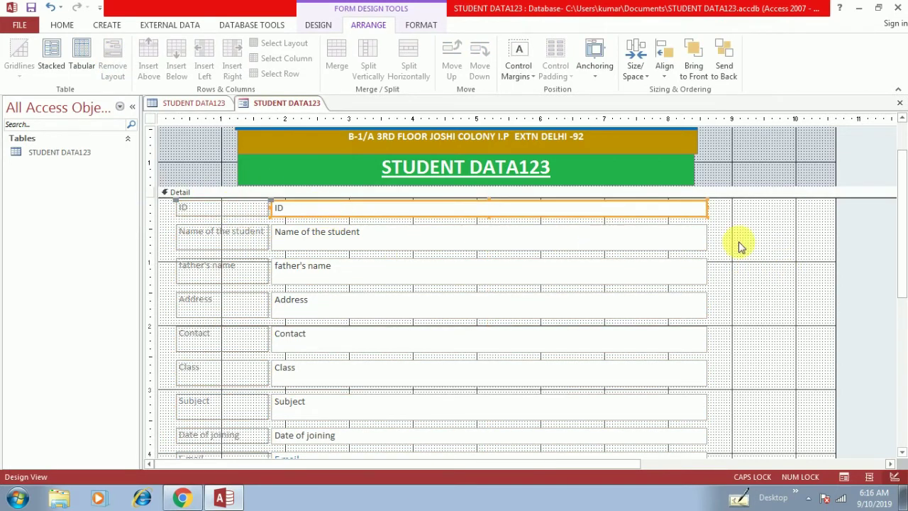
left_click_drag(719, 219, 365, 229)
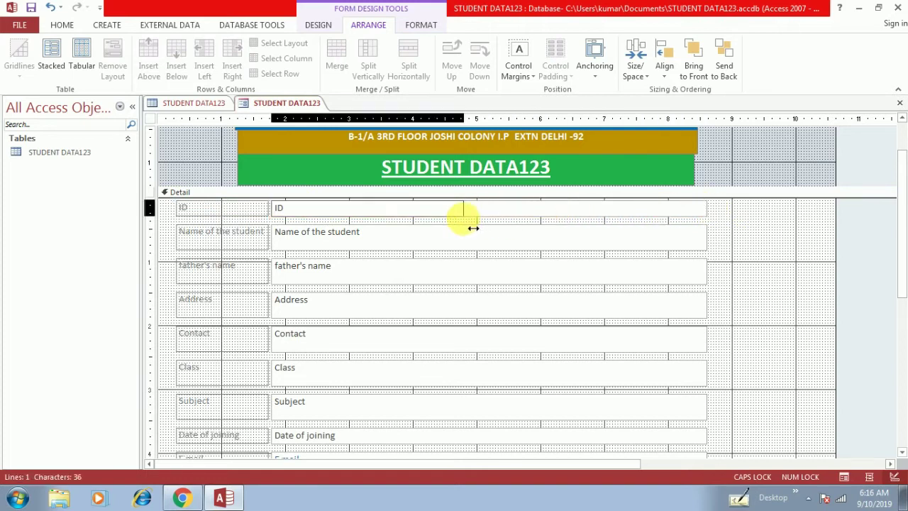
Step: Narrow the Name of the student and father's name text boxes to matching half widths
left_click(359, 244)
mouse_move(712, 241)
left_mouse_down()
mouse_move(430, 257)
mouse_move(477, 250)
left_mouse_up()
left_click(454, 276)
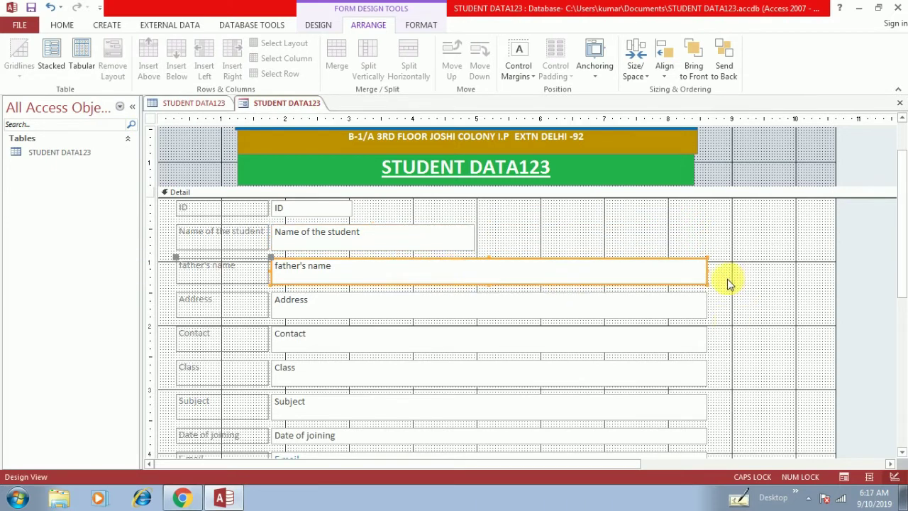
left_click_drag(716, 279, 476, 279)
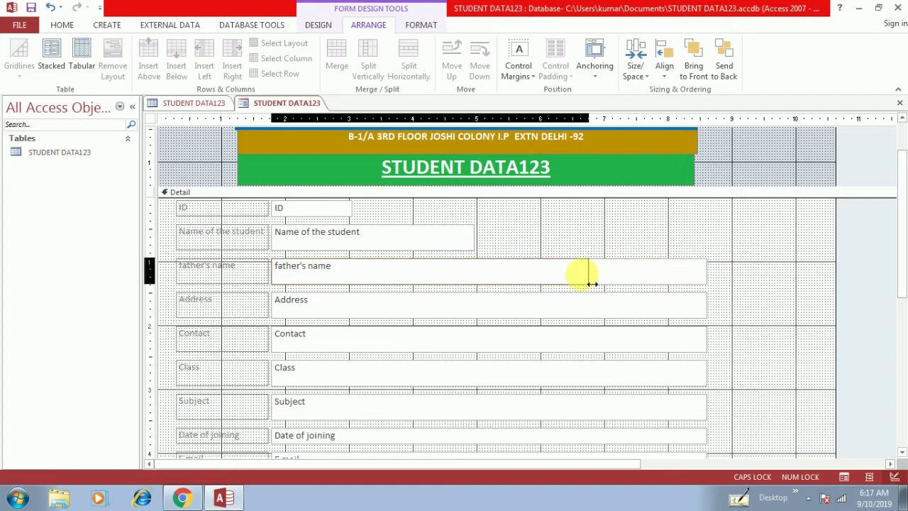
Step: Try moving the Address label up a row, then return it to its original place
left_click(476, 296)
left_click(200, 300)
left_click_drag(194, 301, 504, 270)
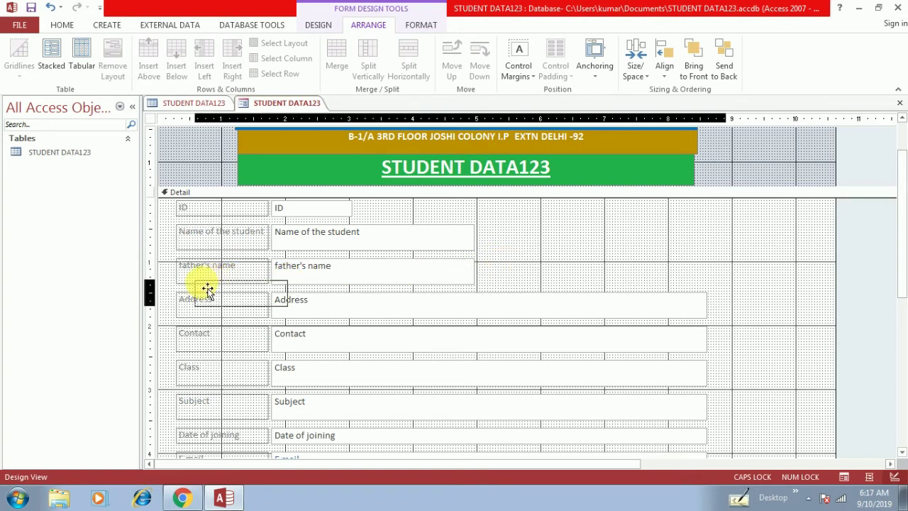
left_click_drag(511, 268, 195, 300)
left_click(358, 309)
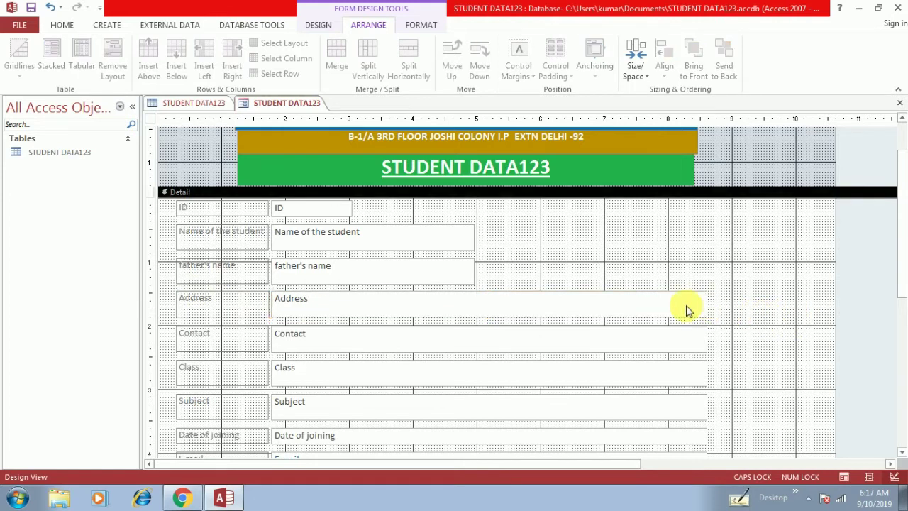
Step: Narrow the Address text box to a shorter width
left_click_drag(718, 312, 423, 318)
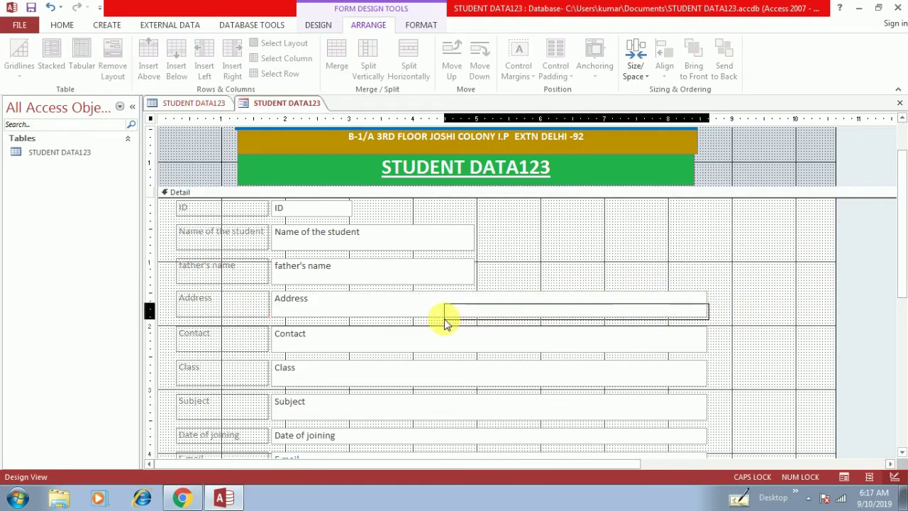
left_click(705, 302)
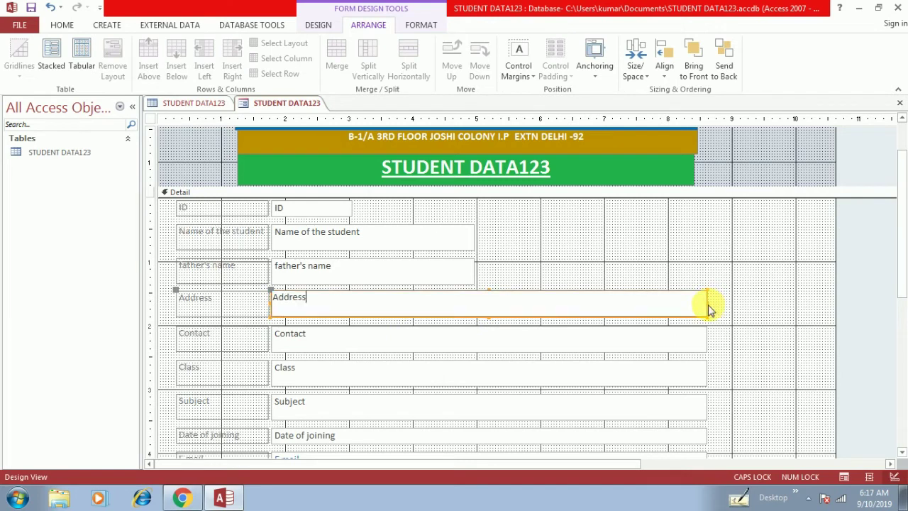
left_click(674, 306)
left_click_drag(706, 307, 482, 307)
Step: Move the Contact label and a narrowed Contact box up beside the Address box
left_click(387, 336)
left_click_drag(183, 334, 547, 294)
left_click(583, 345)
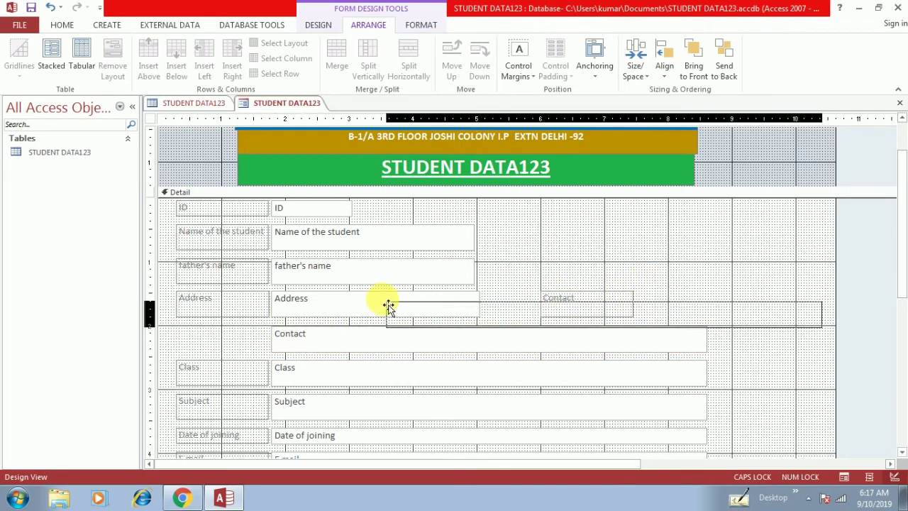
left_click_drag(277, 332, 380, 303)
left_click_drag(812, 316, 512, 325)
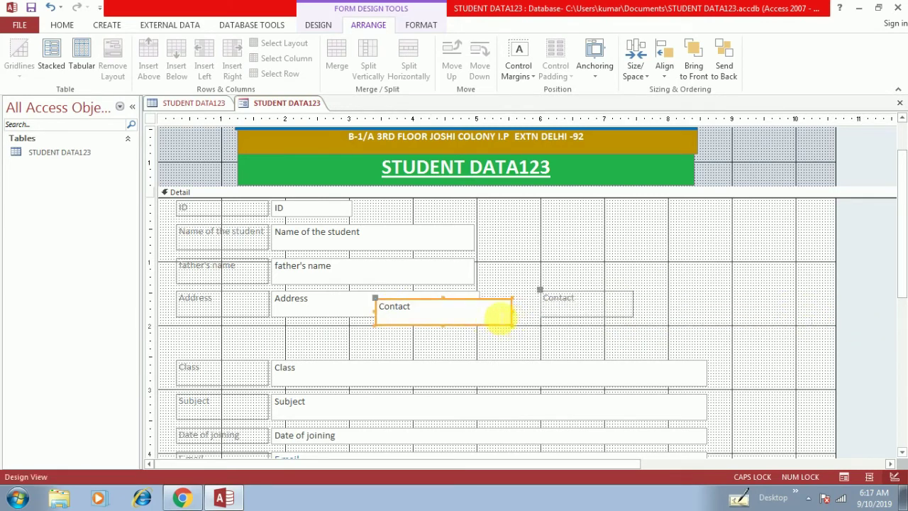
left_click_drag(380, 303, 648, 293)
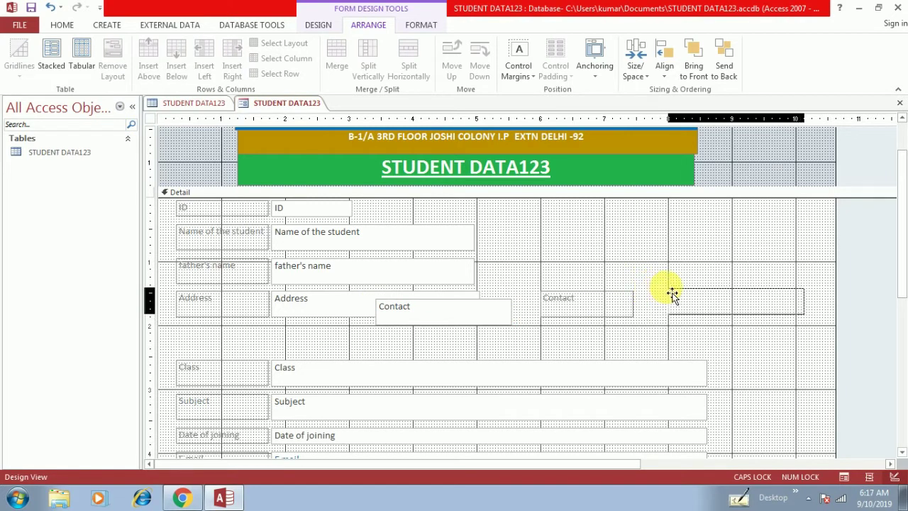
left_click_drag(647, 291, 667, 293)
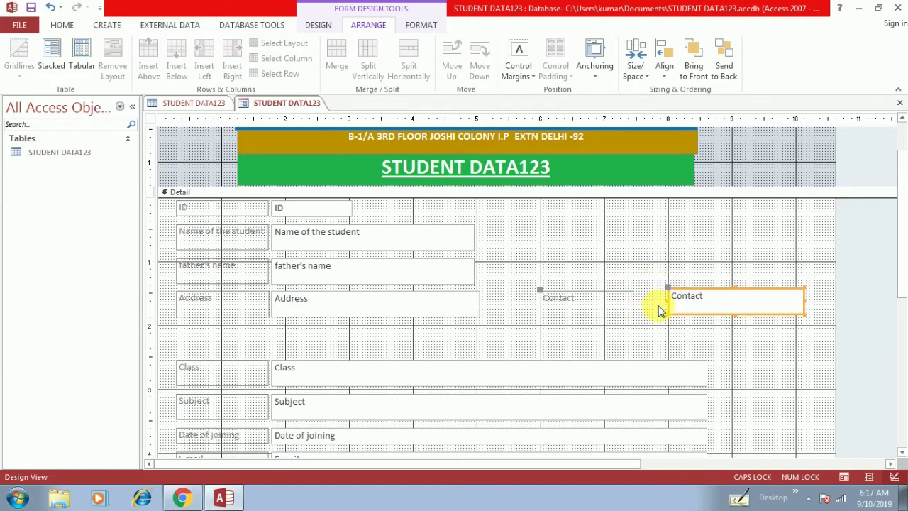
left_click(191, 369)
Step: Move the Class label and box up a row, aligning the label with the label column
left_click_drag(183, 364, 185, 332)
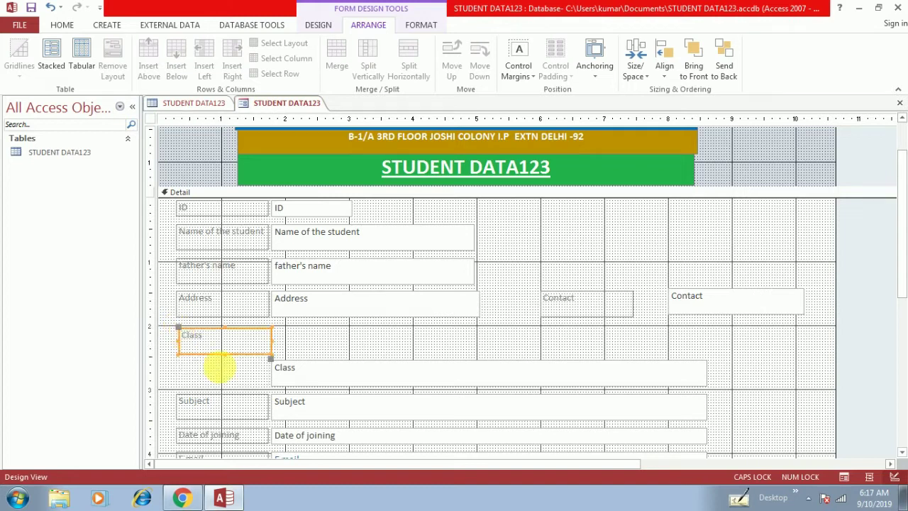
left_click(316, 364)
mouse_move(316, 363)
left_mouse_down()
mouse_move(333, 335)
mouse_move(318, 331)
left_mouse_up()
left_click(183, 304)
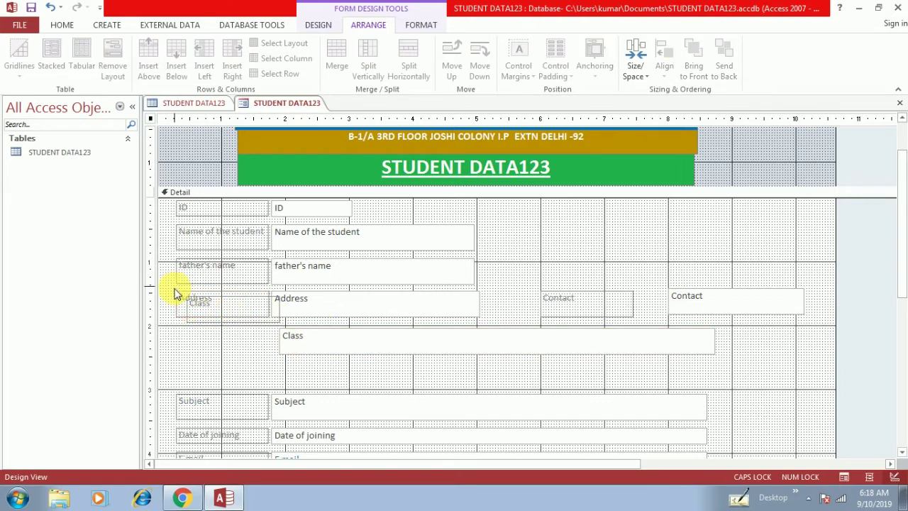
mouse_move(176, 291)
left_mouse_down()
mouse_move(187, 297)
mouse_move(177, 329)
left_mouse_up()
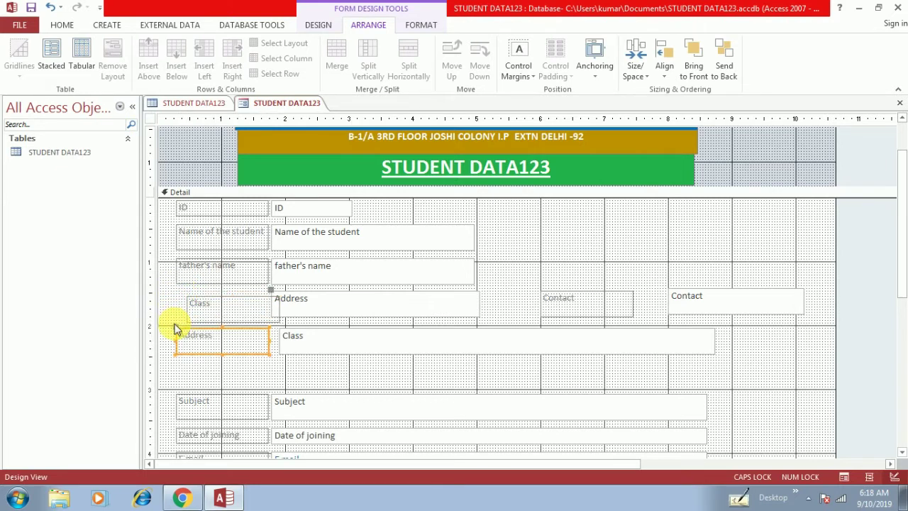
left_click(220, 308)
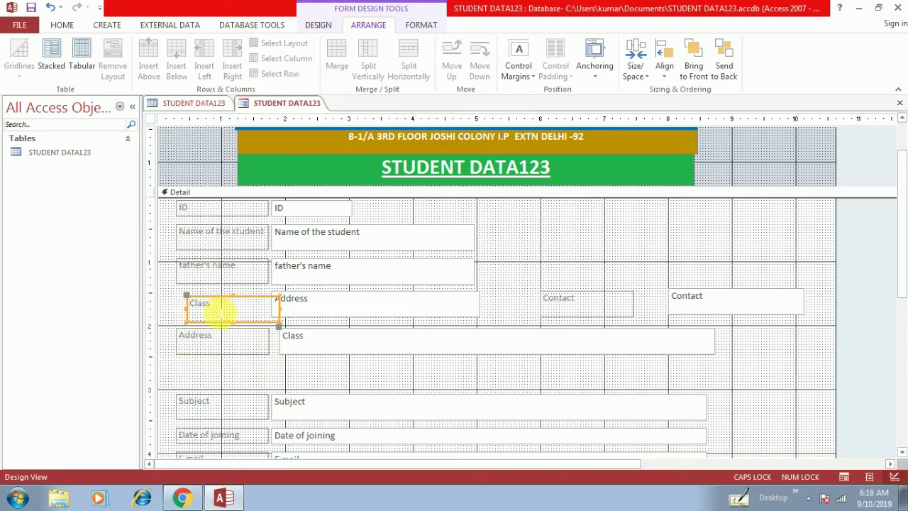
left_click_drag(192, 298, 183, 300)
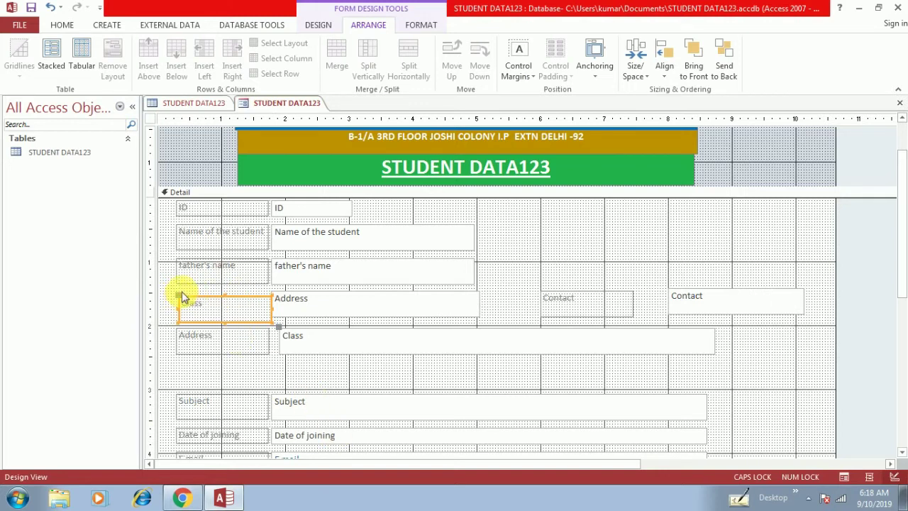
left_click_drag(184, 302, 182, 299)
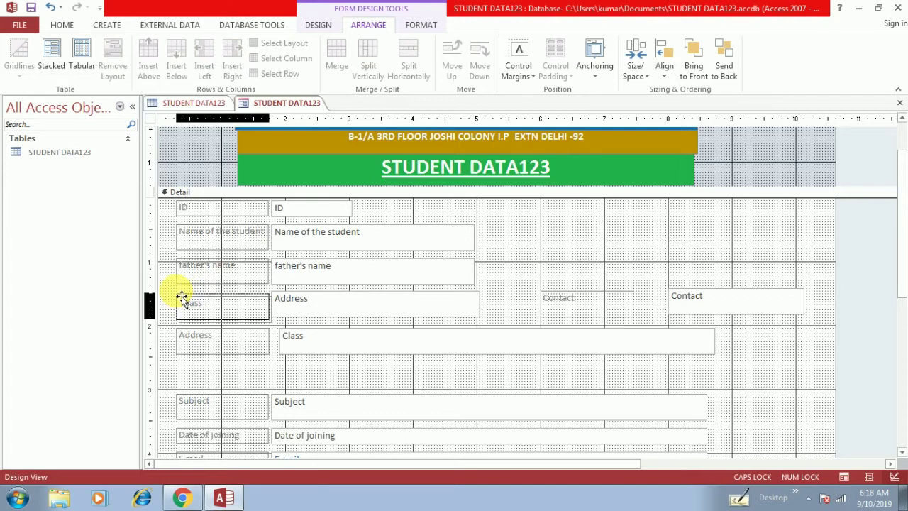
left_click_drag(182, 296, 182, 297)
Step: Drop the Address box below the Class row and narrow the Class box beside its label
left_click(317, 349)
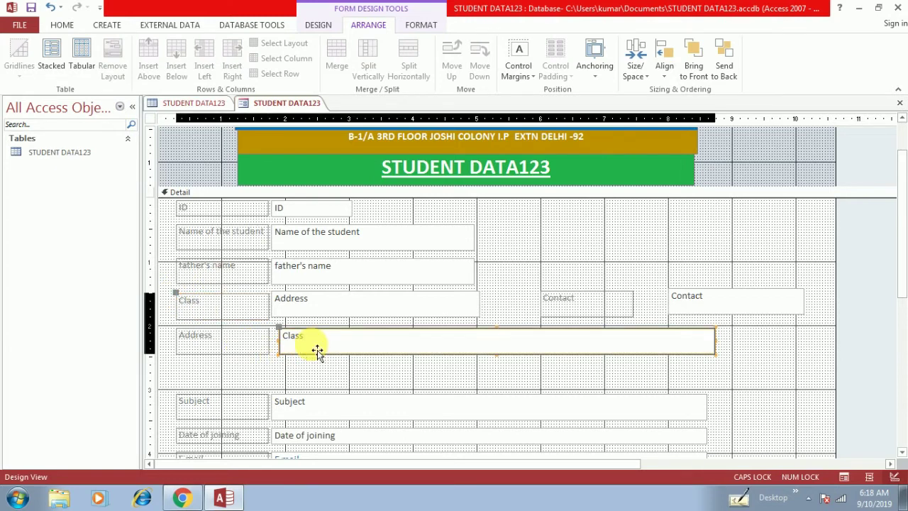
left_click(319, 299)
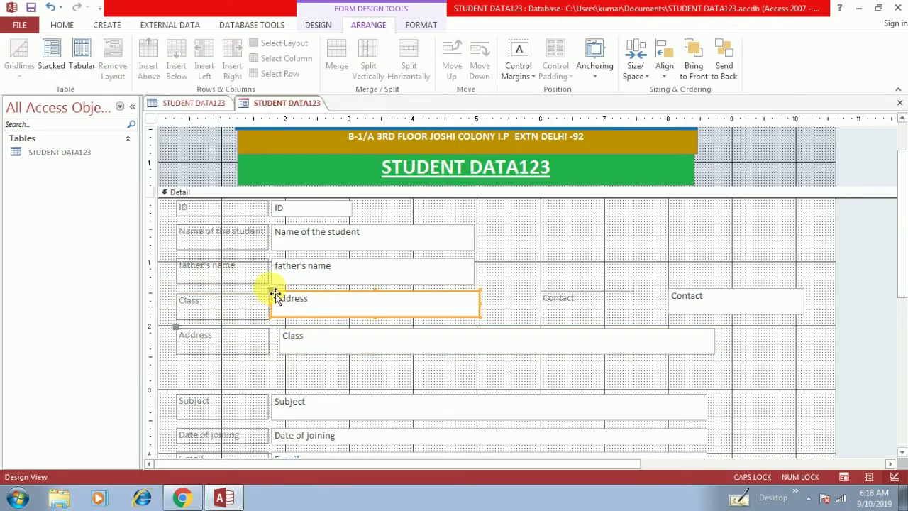
left_click_drag(275, 295, 306, 355)
left_click(284, 334)
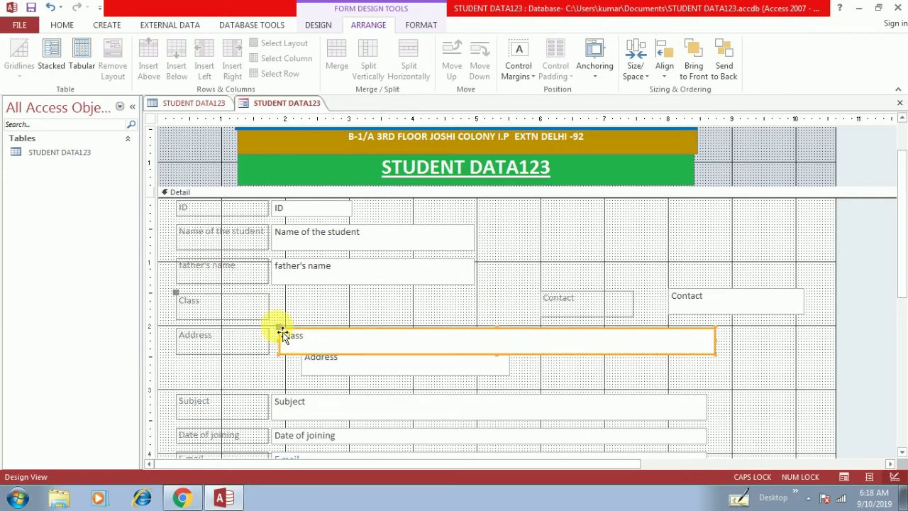
left_click_drag(282, 334, 282, 325)
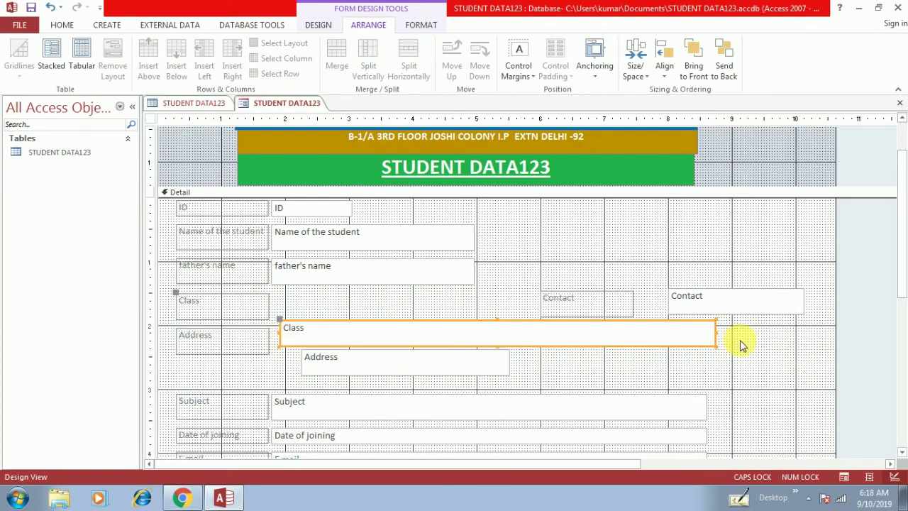
left_click_drag(717, 332, 376, 358)
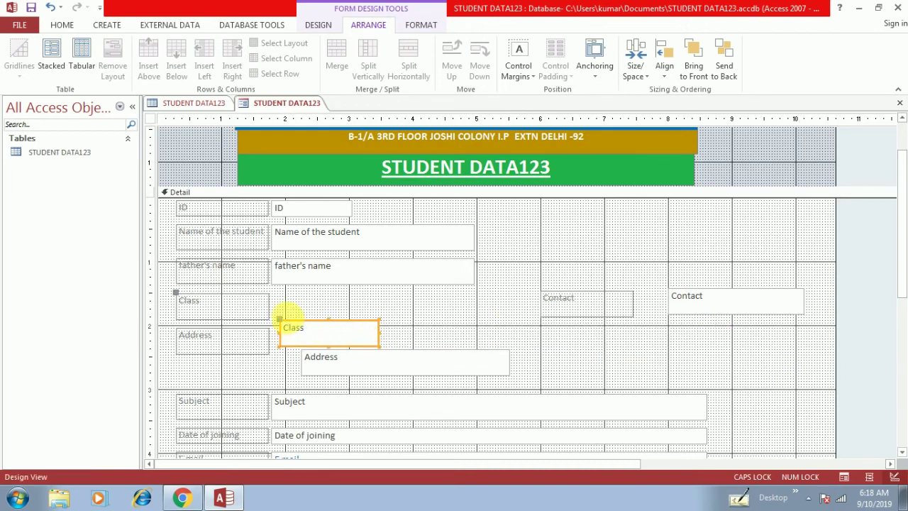
left_click_drag(283, 323, 291, 297)
left_click(541, 296)
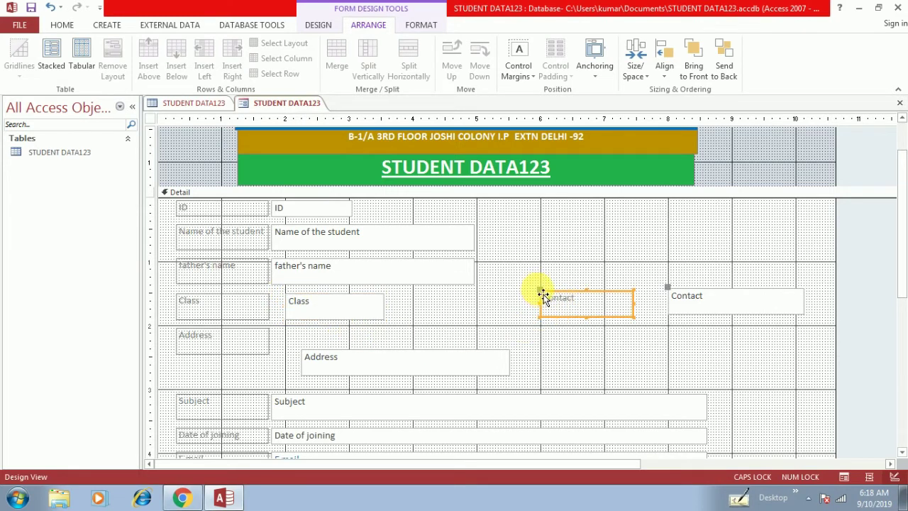
Step: Move the Contact label and box left into the Class row and narrow the Contact label
left_click_drag(543, 296, 453, 298)
left_click(695, 303)
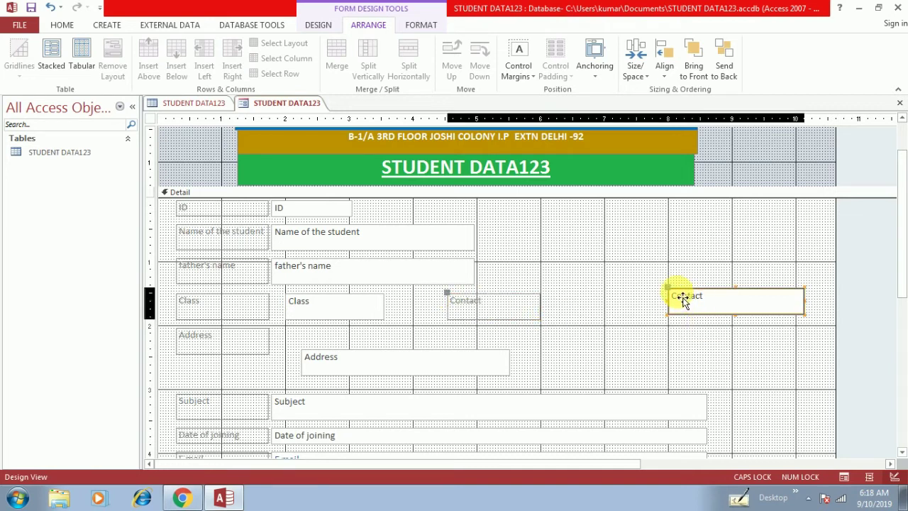
mouse_move(672, 295)
left_mouse_down()
mouse_move(600, 305)
mouse_move(577, 297)
mouse_move(508, 321)
left_mouse_up()
left_click(528, 309)
left_click(571, 305)
left_click_drag(561, 297, 546, 303)
Step: Move the Address text box up beside its label in the Address row
left_click(598, 362)
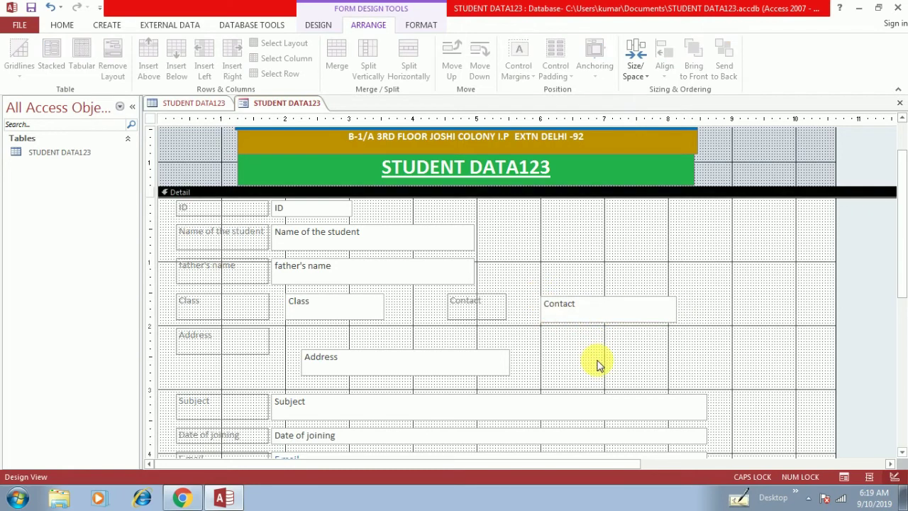
left_click(453, 368)
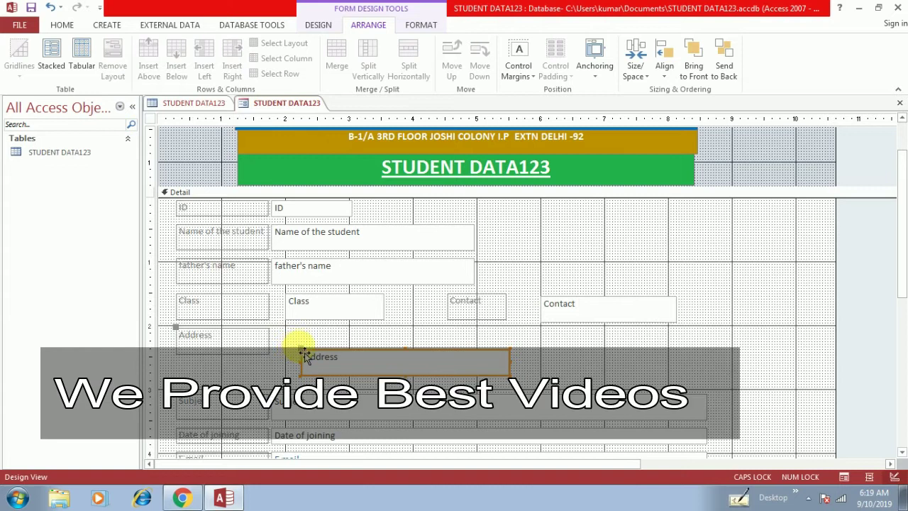
left_click_drag(303, 354, 294, 334)
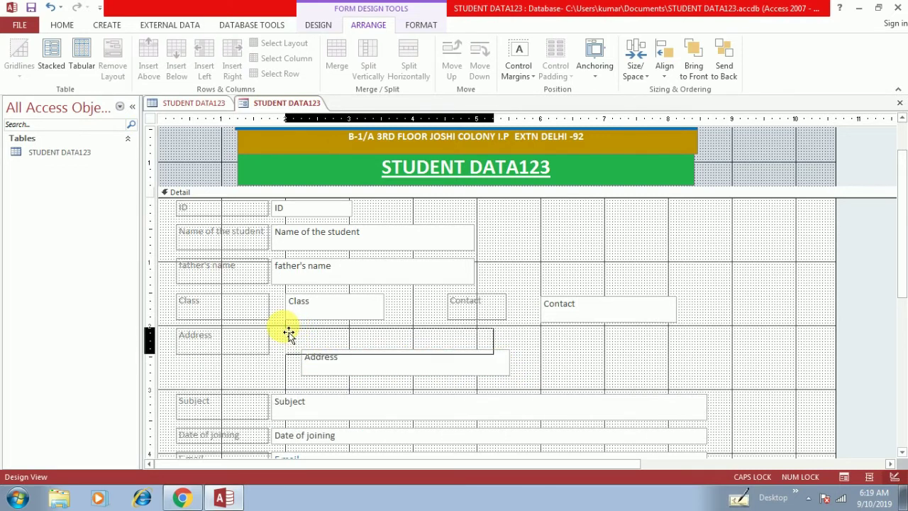
left_click_drag(290, 333, 289, 332)
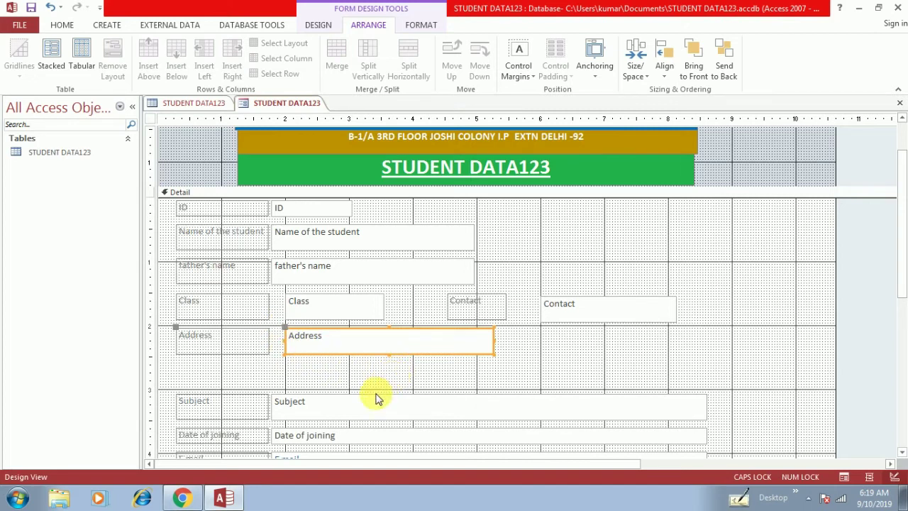
Step: Move the Subject label and box up a row together and narrow the Subject box
left_click(195, 403)
left_click_drag(182, 398, 189, 370)
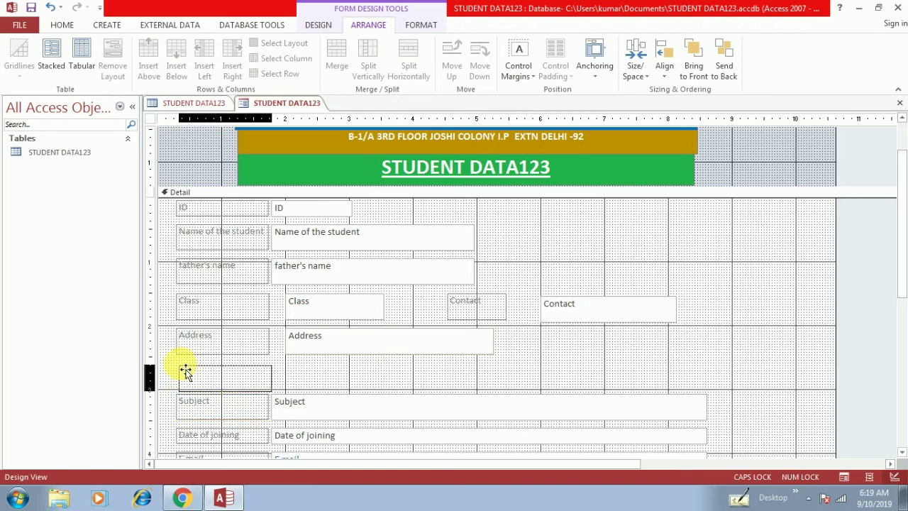
left_click_drag(183, 370, 183, 370)
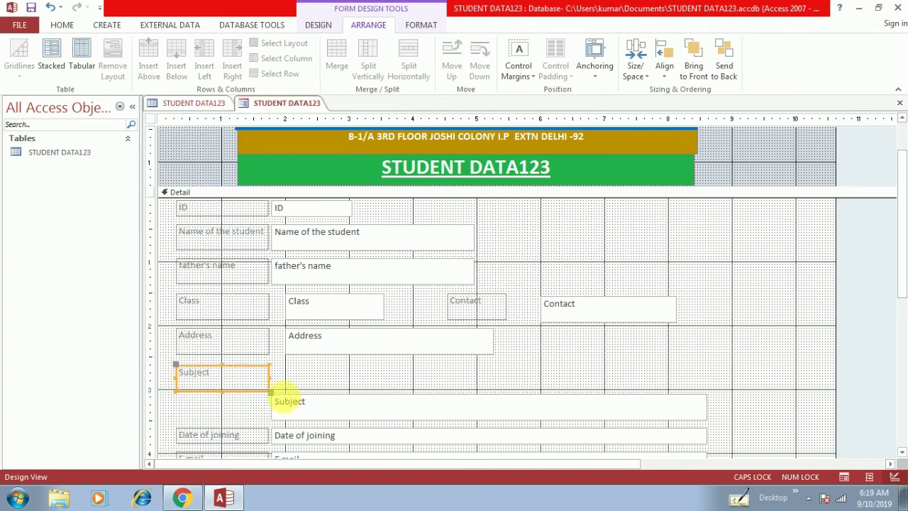
left_click(305, 404)
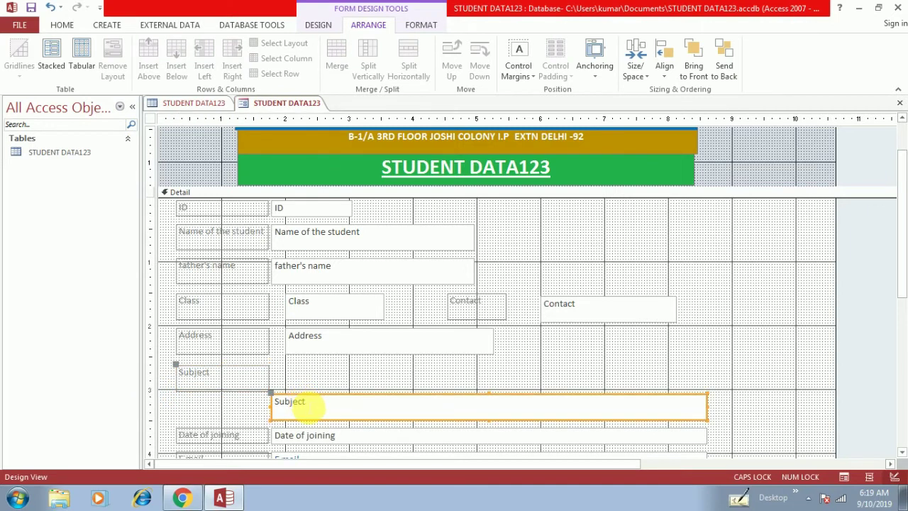
left_click_drag(278, 399, 297, 369)
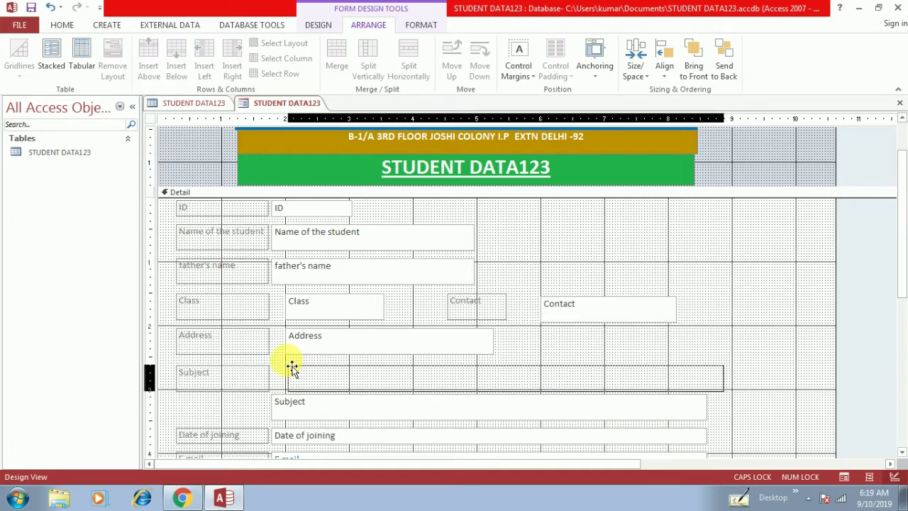
left_click_drag(293, 367, 291, 367)
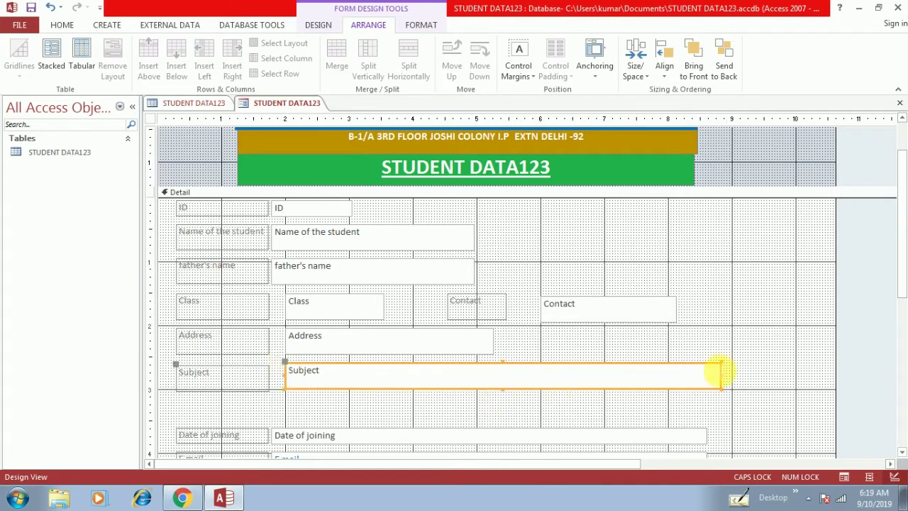
left_click_drag(732, 385, 391, 415)
left_click(361, 415)
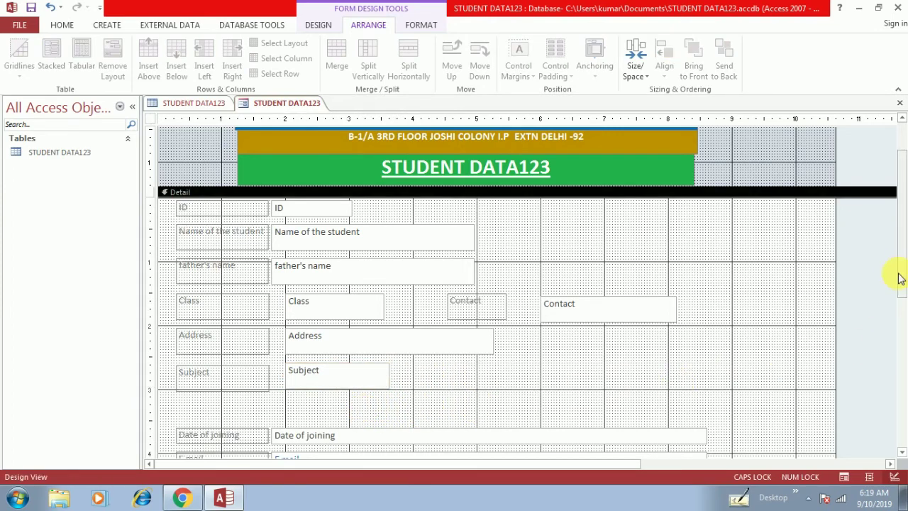
Step: Move the Date of joining label up into the empty row under Subject
left_click_drag(902, 278, 901, 329)
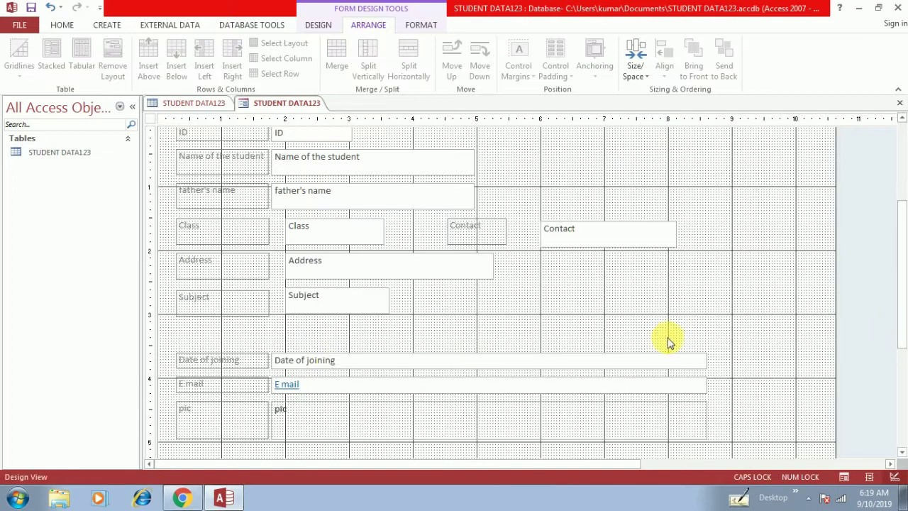
left_click(238, 363)
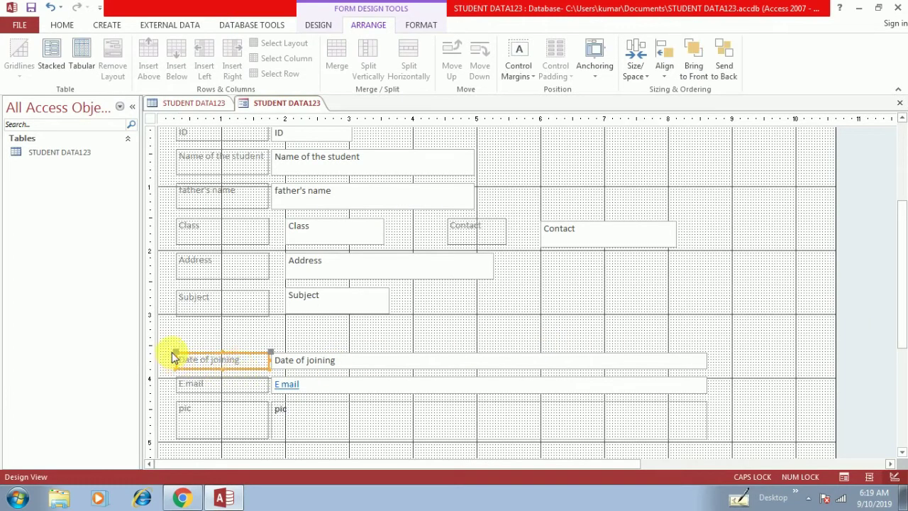
left_click_drag(183, 360, 183, 331)
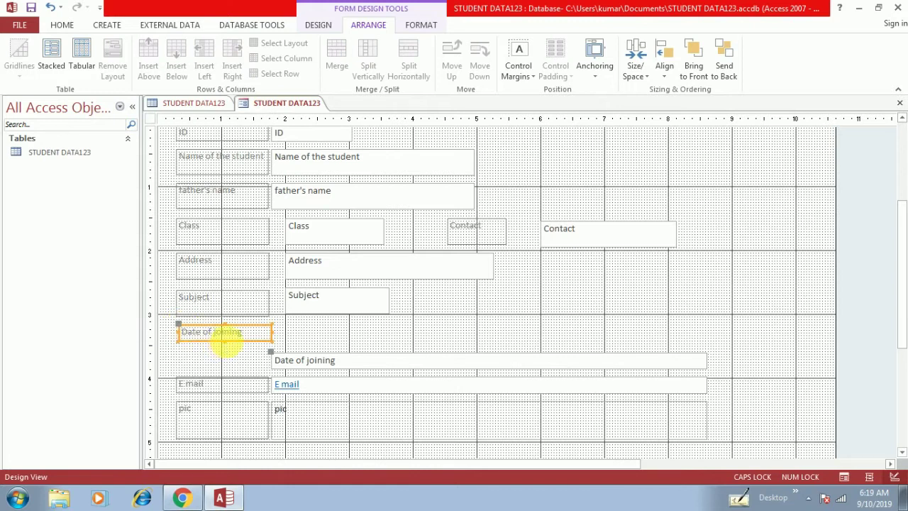
left_click_drag(236, 349, 237, 353)
Step: Move the Date of joining text box up beside its label in that row
left_click(274, 364)
left_click_drag(277, 356, 294, 331)
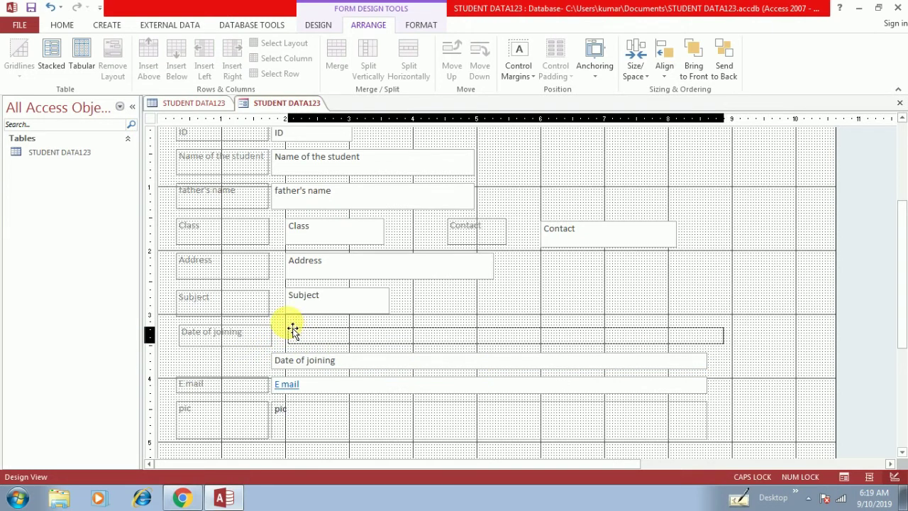
left_click_drag(292, 328, 293, 330)
left_click_drag(513, 349, 493, 348)
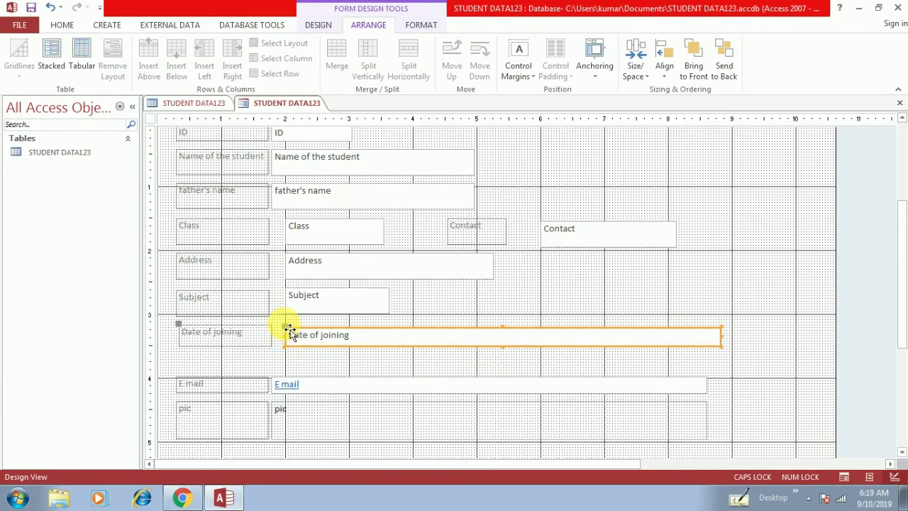
left_click_drag(291, 331, 290, 328)
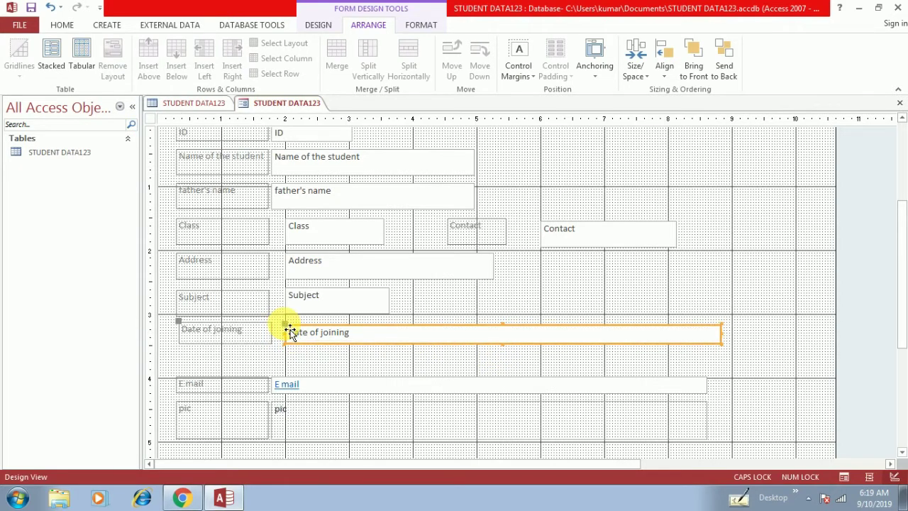
Step: Nudge the Date of joining label and box up together and adjust the box height
left_click(220, 330, "shift")
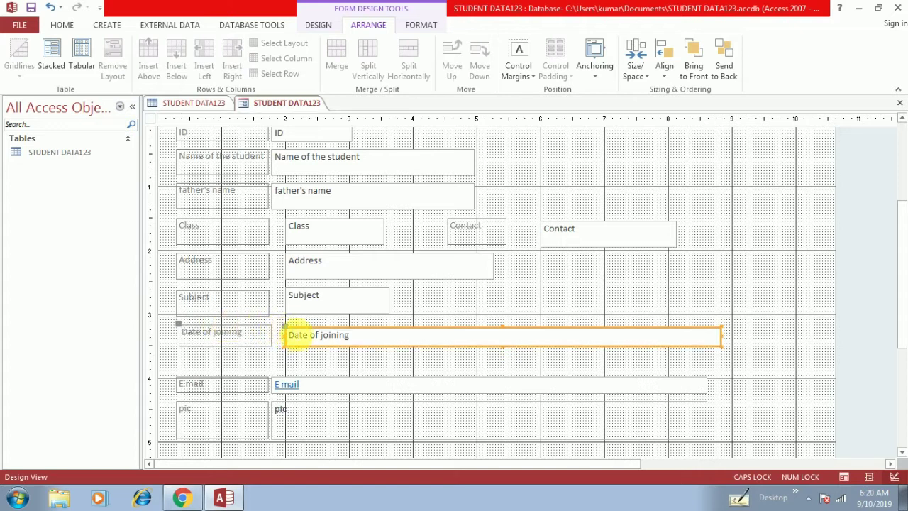
left_click_drag(291, 334, 291, 331)
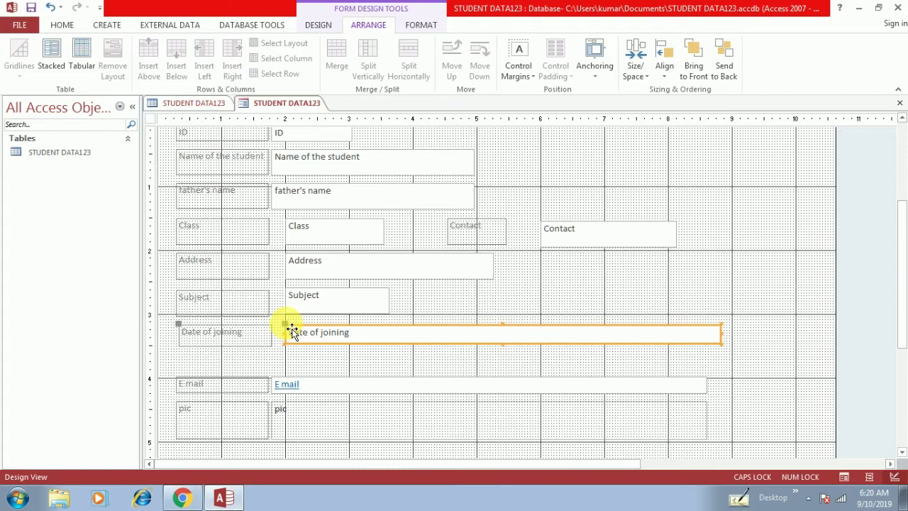
left_click(325, 361)
left_click(359, 339)
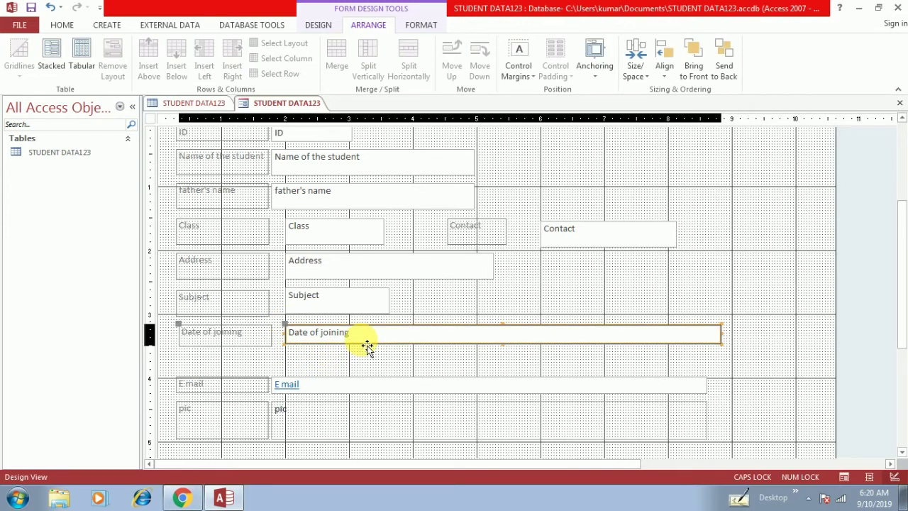
left_click_drag(511, 353, 503, 356)
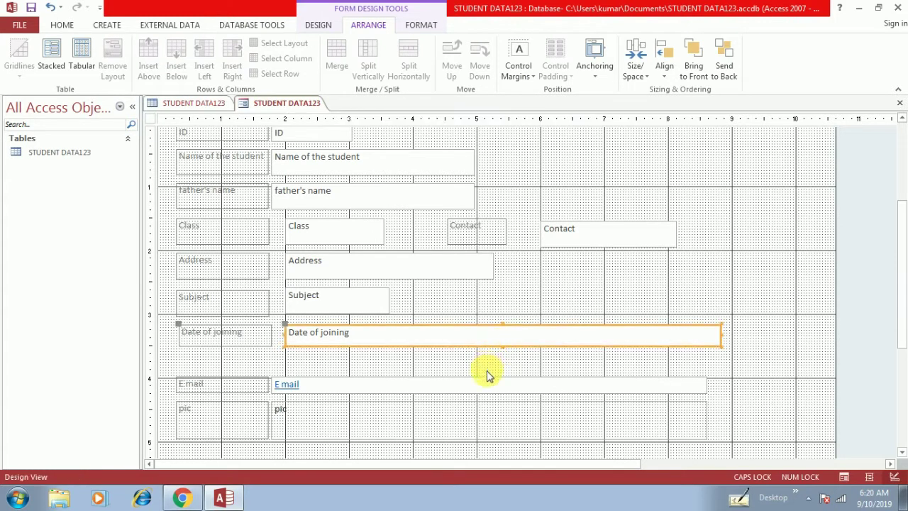
Step: Lift the E mail label a row and shrink the Date of joining text box's width
left_click(256, 386)
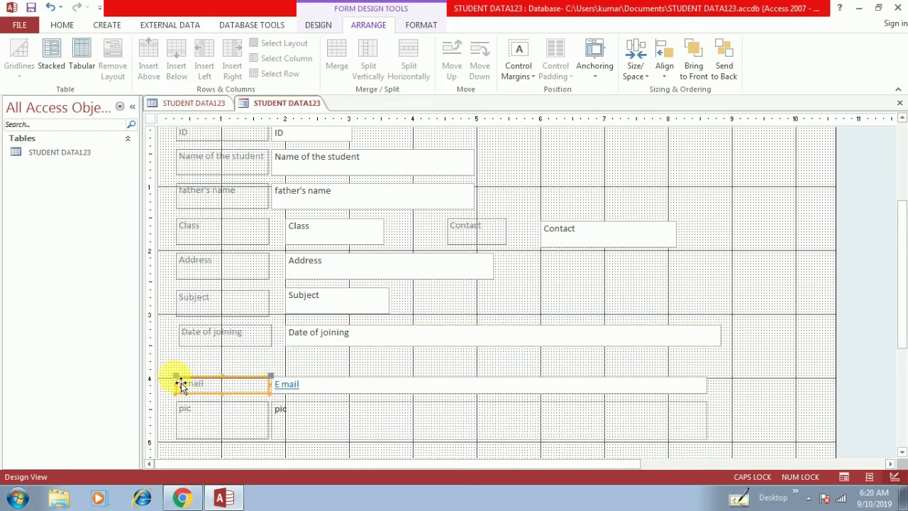
left_click_drag(183, 383, 186, 365)
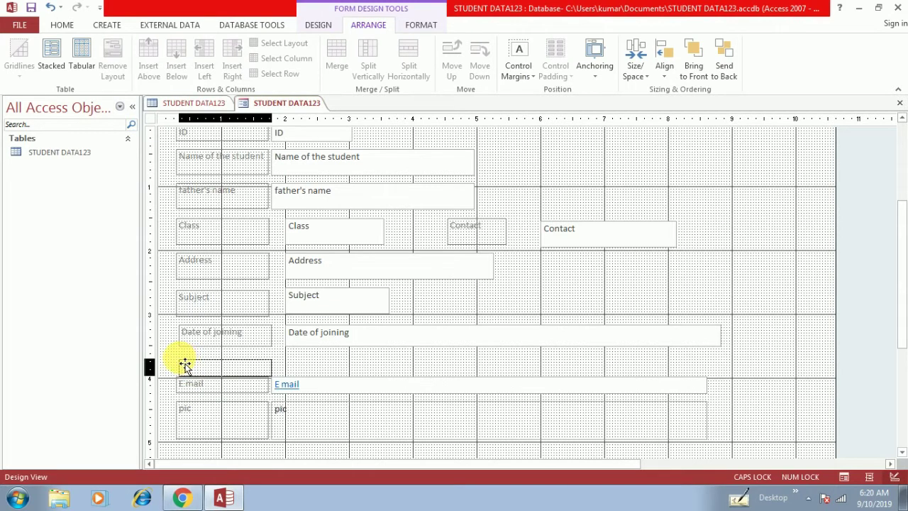
left_click_drag(183, 365, 184, 365)
left_click(313, 389)
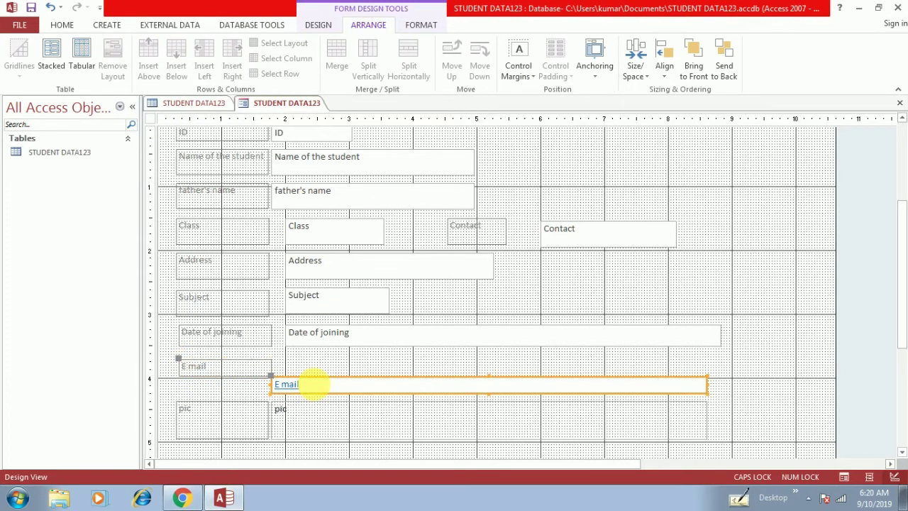
left_click(390, 334)
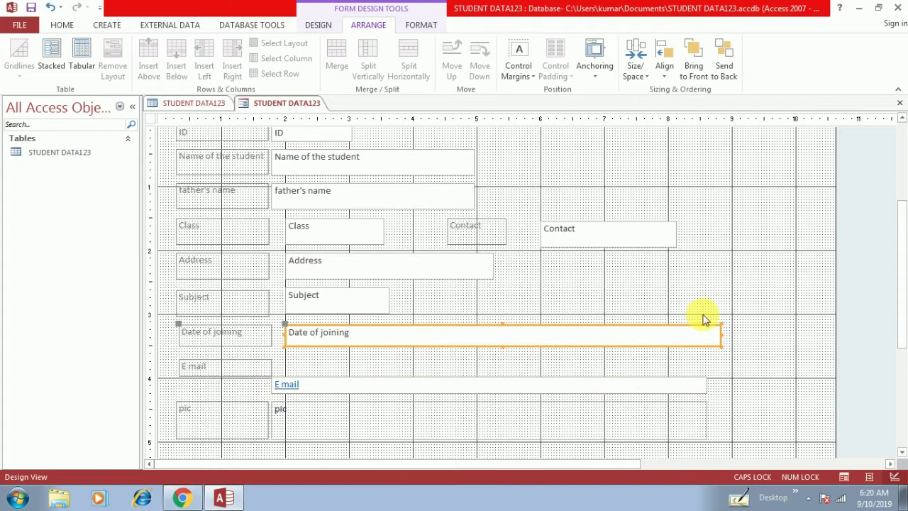
left_click_drag(722, 343, 393, 352)
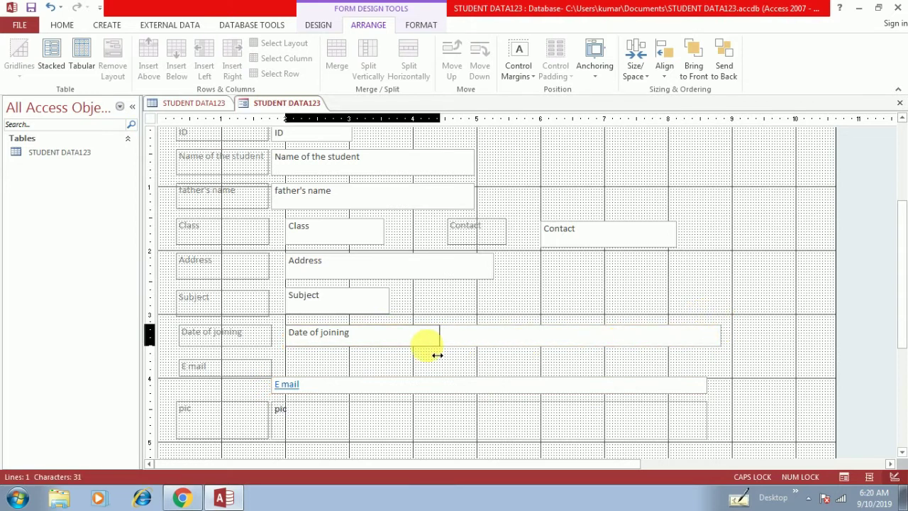
Step: Place narrowed E mail label and text box to the right of Date of joining in its row
left_click(244, 371)
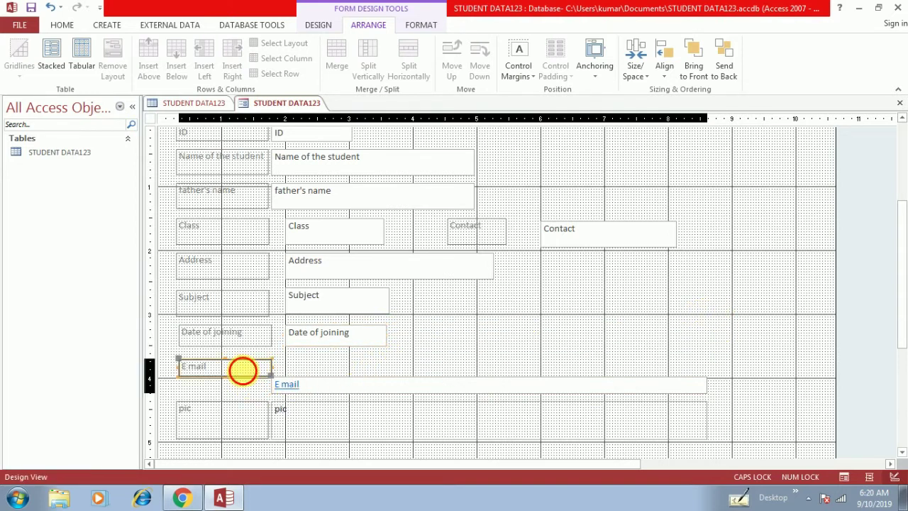
mouse_move(181, 365)
left_mouse_down()
mouse_move(431, 352)
mouse_move(462, 335)
mouse_move(450, 330)
left_mouse_up()
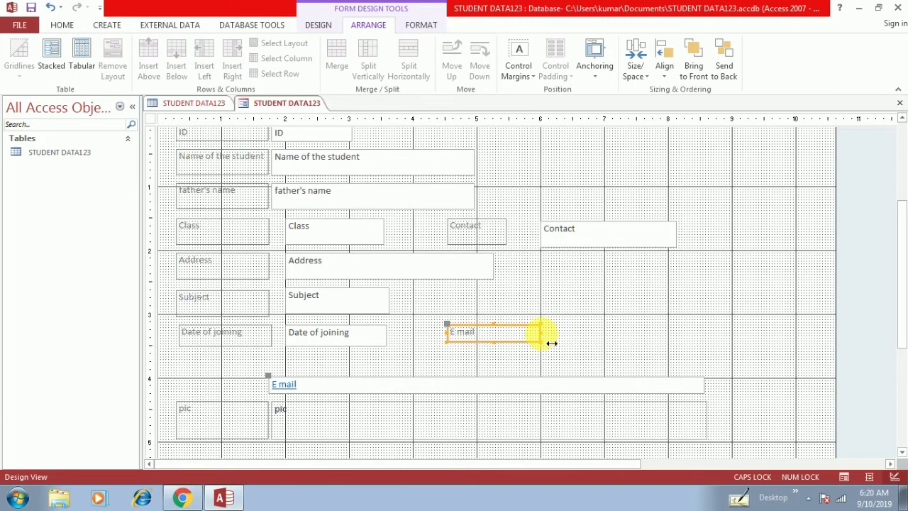
left_click_drag(552, 343, 489, 343)
left_click(291, 384)
mouse_move(268, 376)
left_mouse_down()
mouse_move(514, 345)
mouse_move(402, 367)
left_mouse_up()
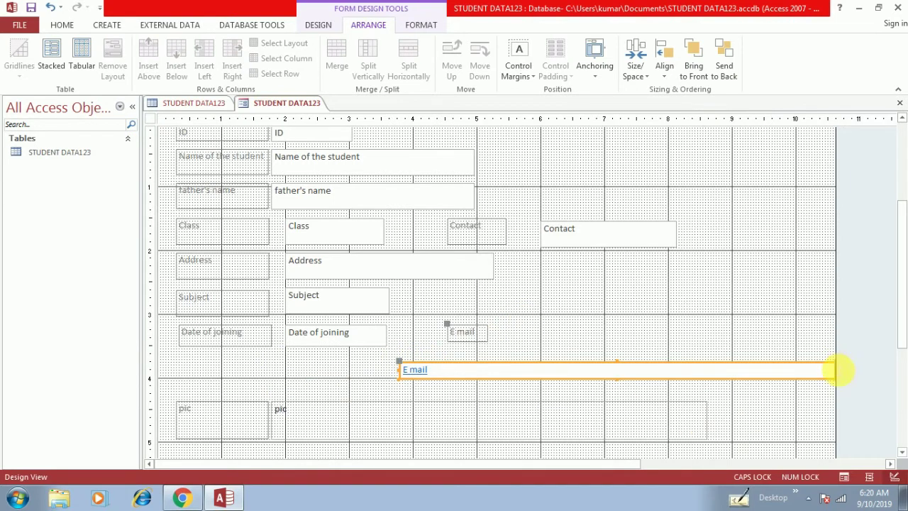
left_click_drag(843, 378, 555, 383)
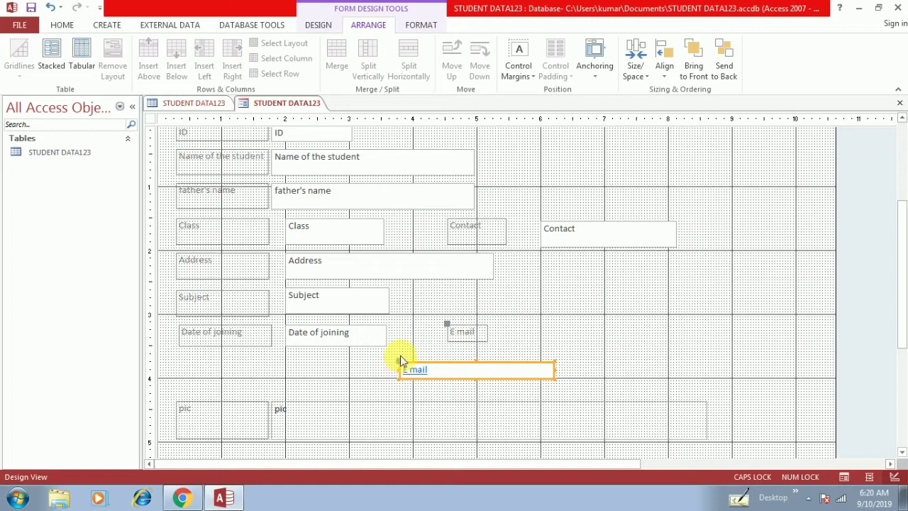
left_click_drag(404, 365, 546, 327)
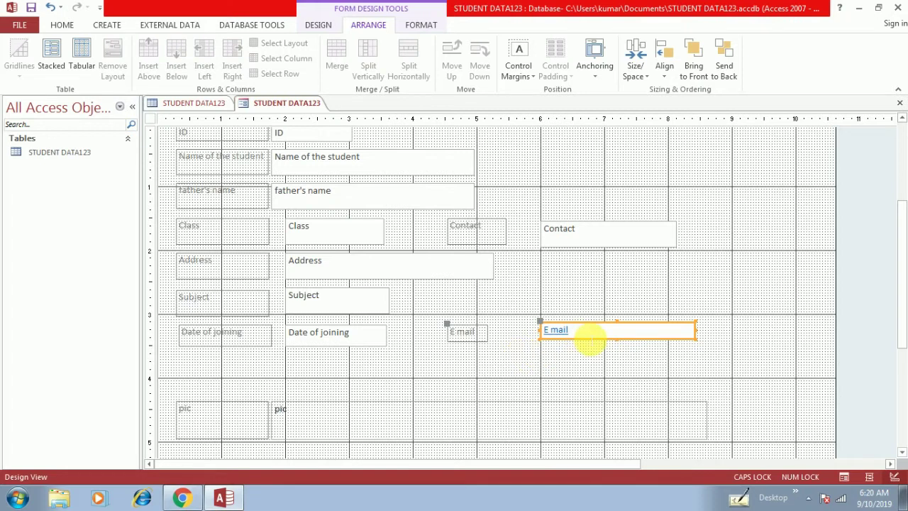
key("Down")
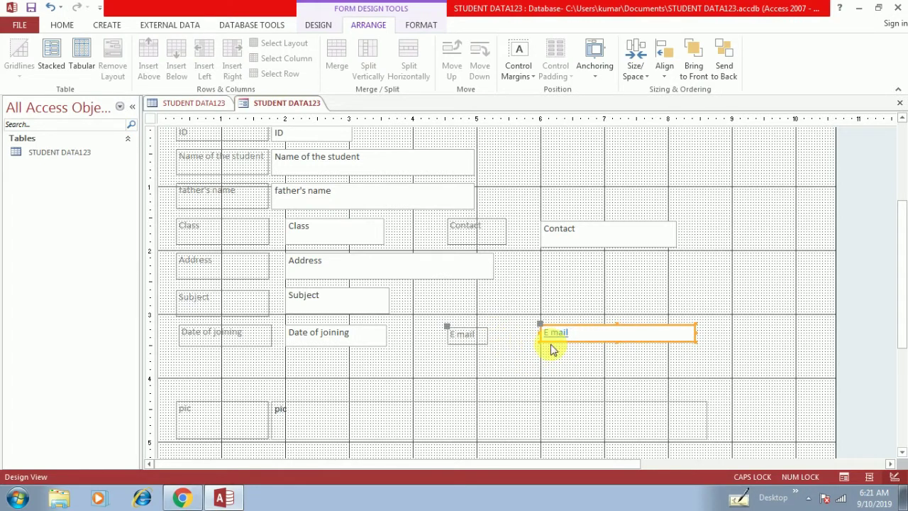
left_click(455, 334)
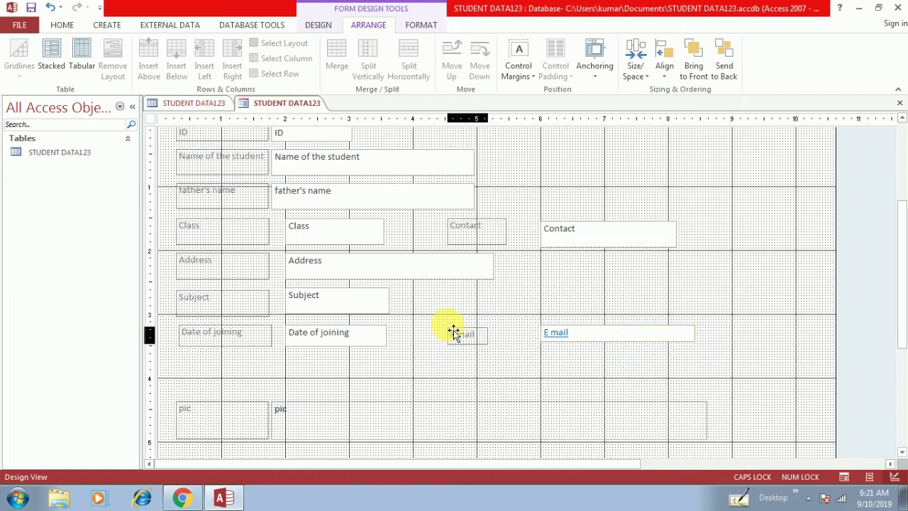
left_click(537, 334)
left_click(572, 338)
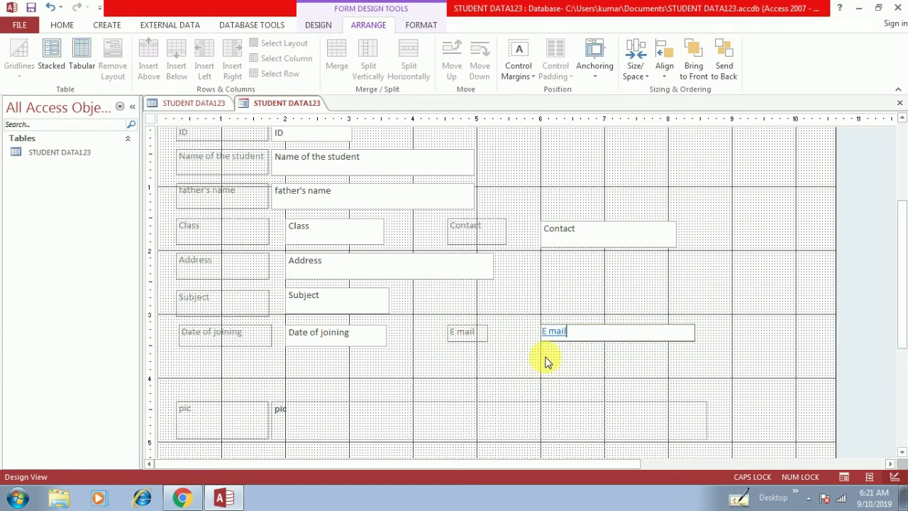
left_click(230, 420)
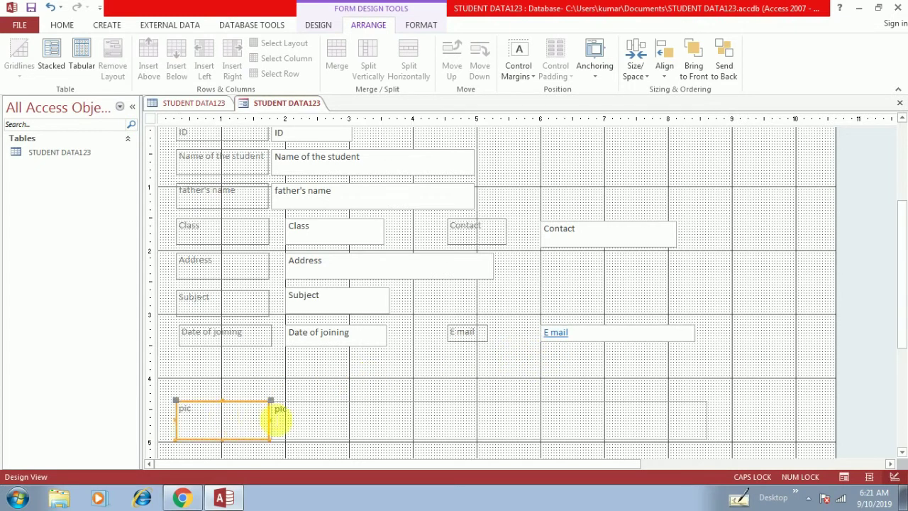
Step: Move the pic label to the form's right side and make the pic attachment box narrower and shorter
left_click(328, 425)
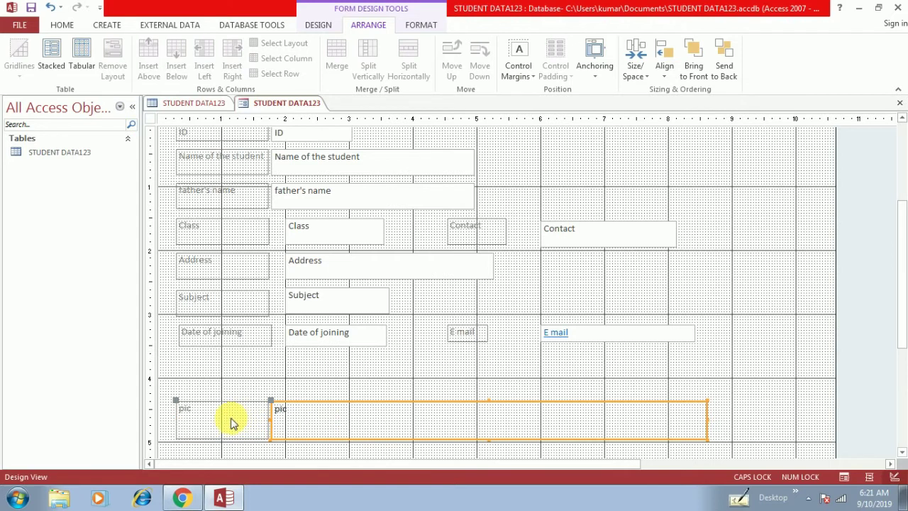
mouse_move(183, 408)
left_mouse_down()
mouse_move(685, 210)
mouse_move(696, 146)
left_mouse_up()
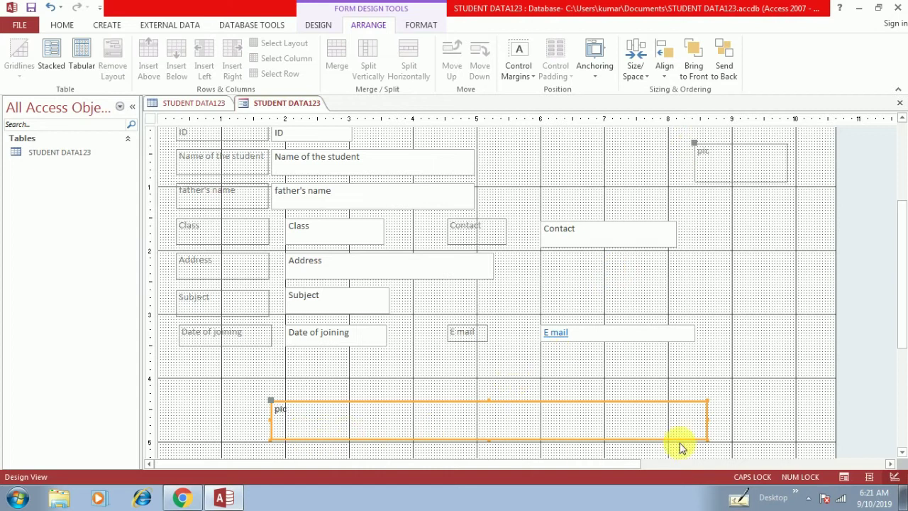
left_click_drag(710, 424, 352, 445)
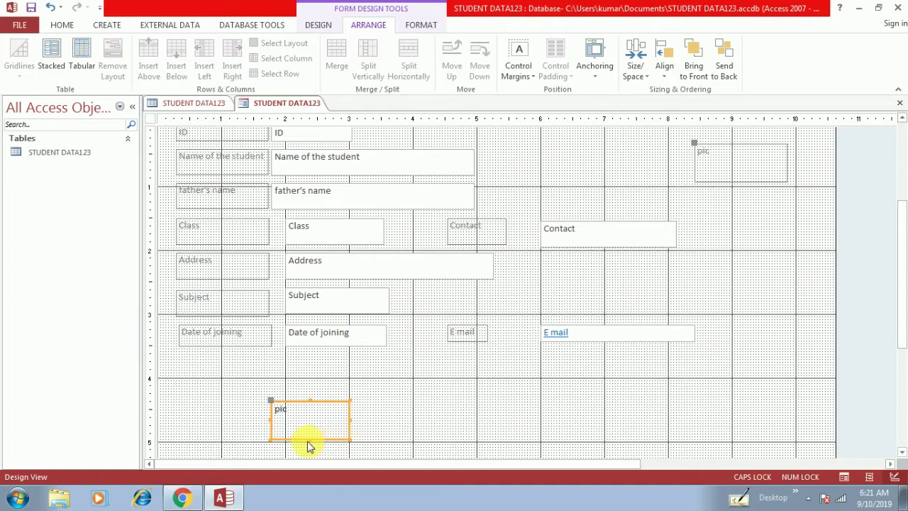
left_click_drag(320, 448, 312, 423)
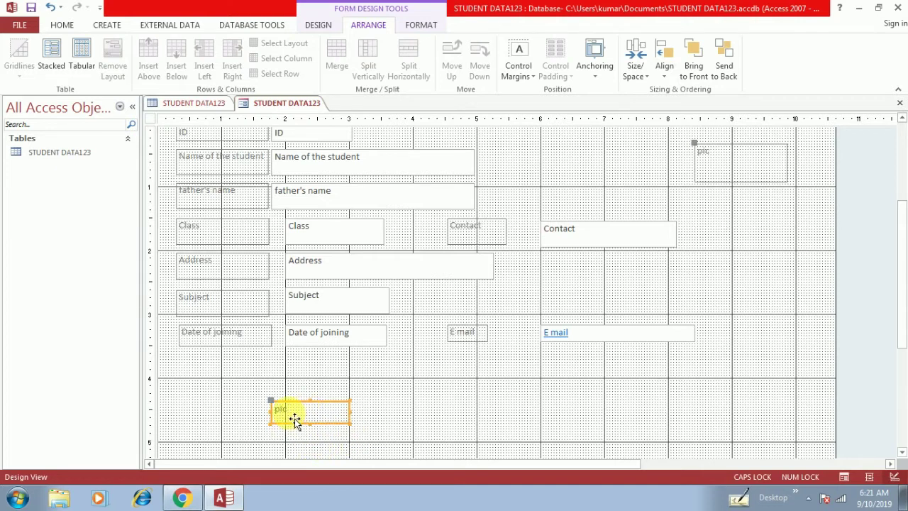
Step: Close the Property Sheet and move the pic label up beside the Contact row
left_click(296, 414)
double_click(295, 415)
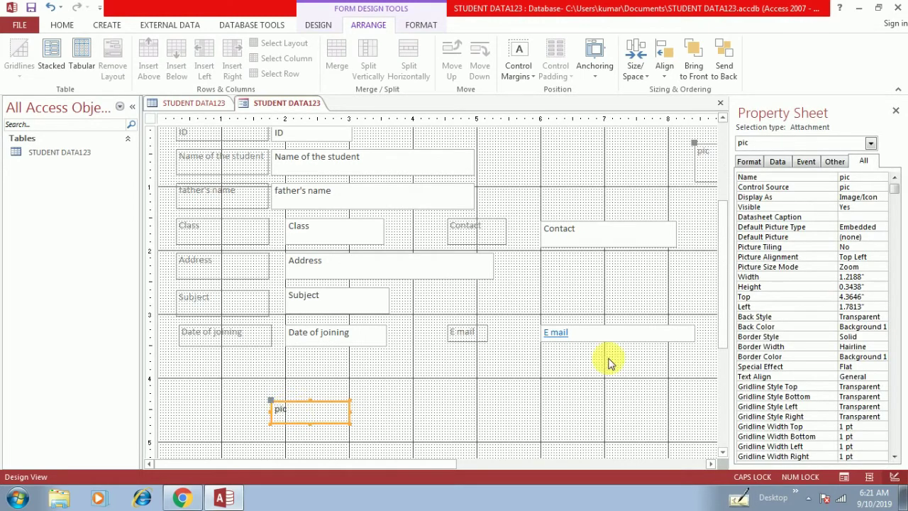
left_click(895, 110)
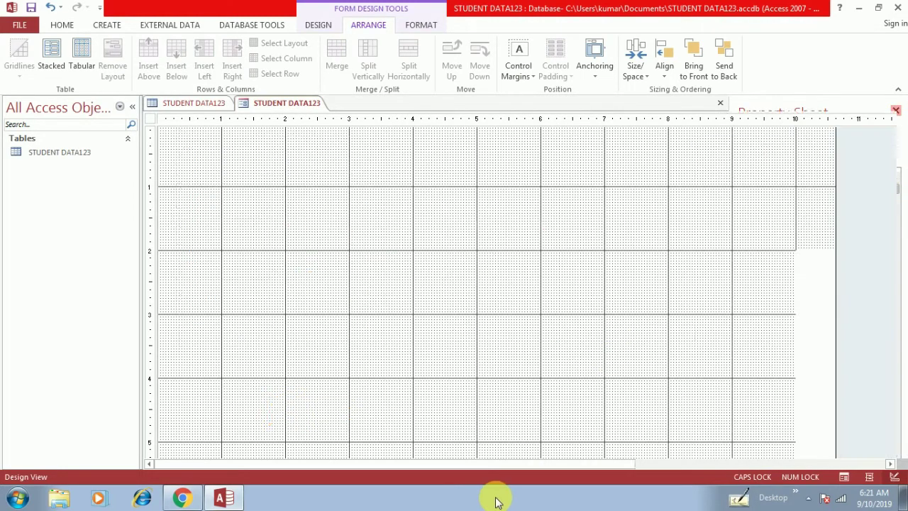
left_click_drag(277, 410, 724, 239)
Step: Make the pic image box taller and narrower and shift it right at the top right
left_click(745, 178)
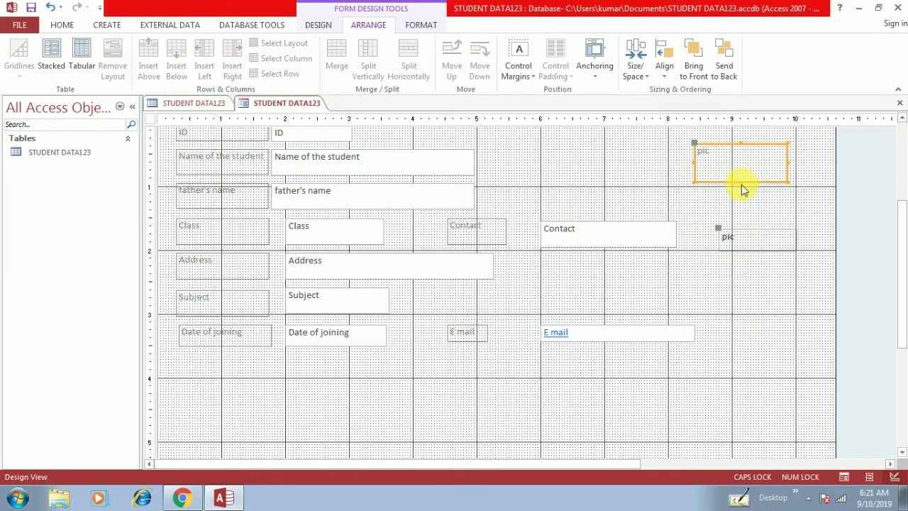
left_click_drag(750, 190, 742, 228)
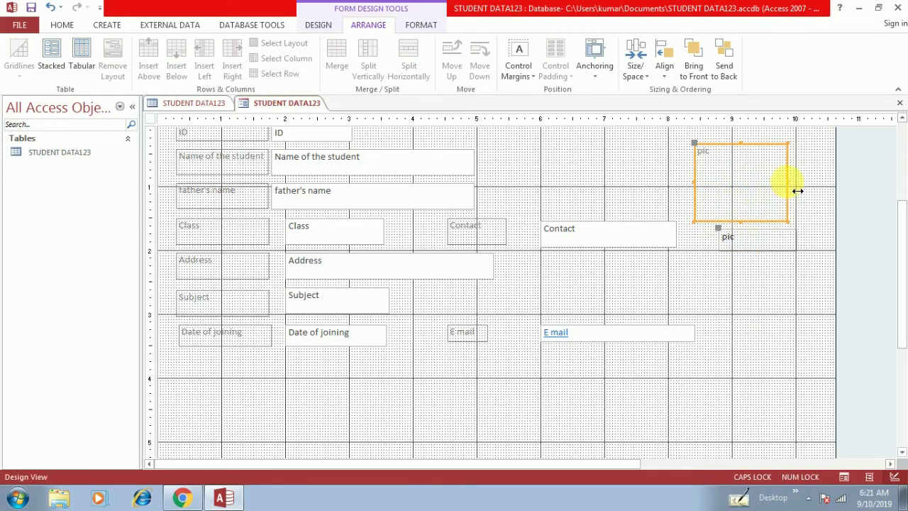
left_click_drag(797, 191, 765, 191)
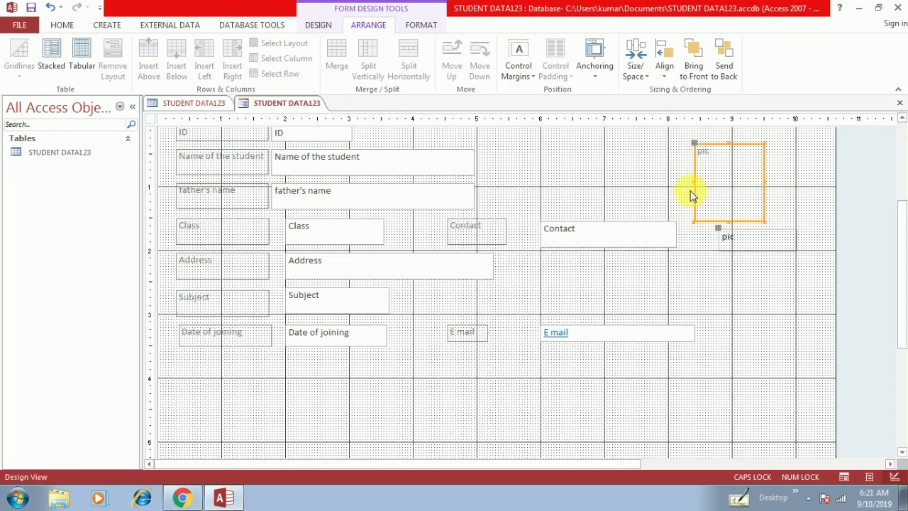
left_click_drag(699, 197, 719, 202)
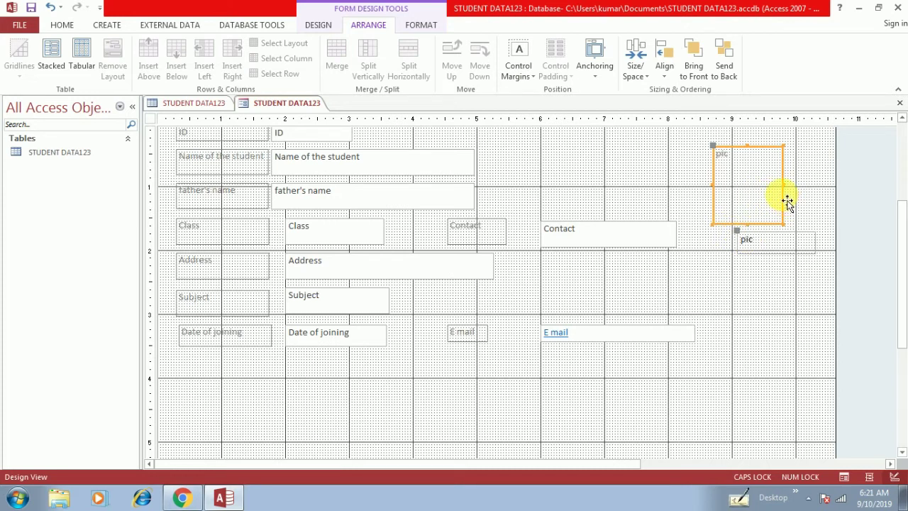
left_click_drag(787, 202, 784, 193)
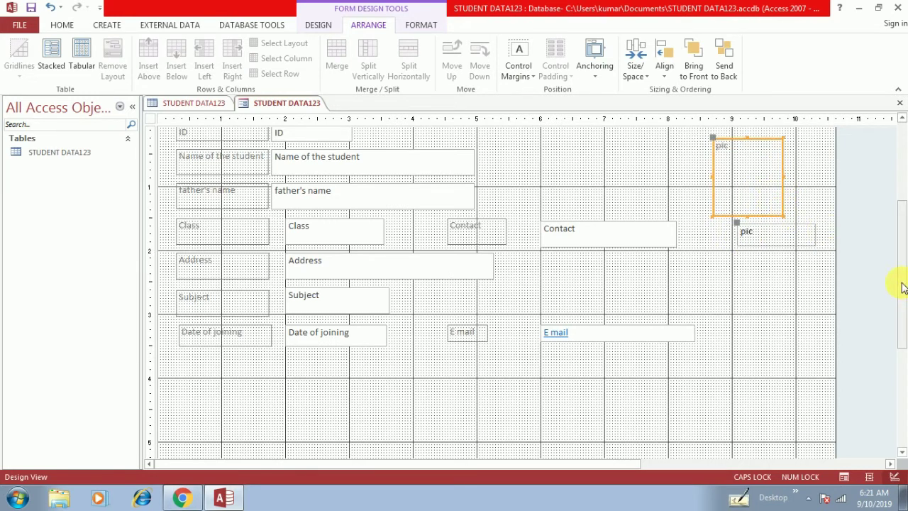
left_click_drag(902, 286, 899, 237)
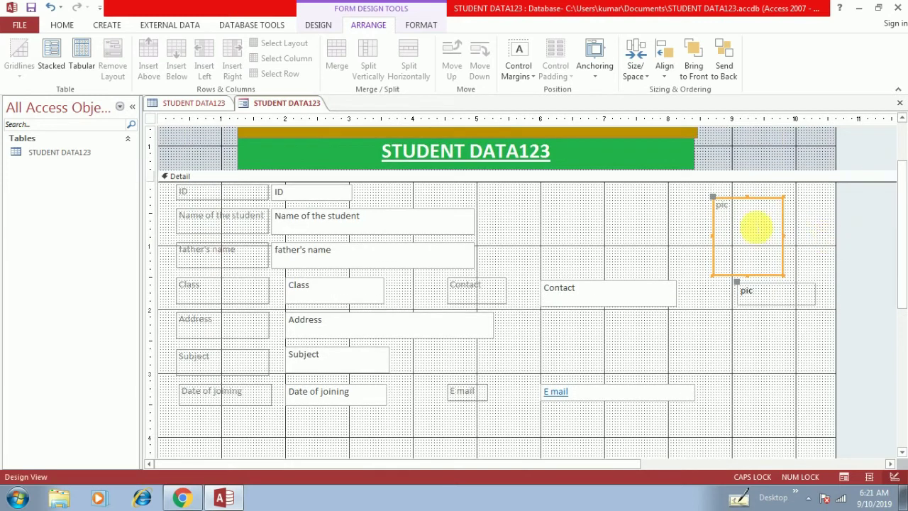
Step: Shift the pic label slightly left and shorten it beneath the image box
left_click(774, 296)
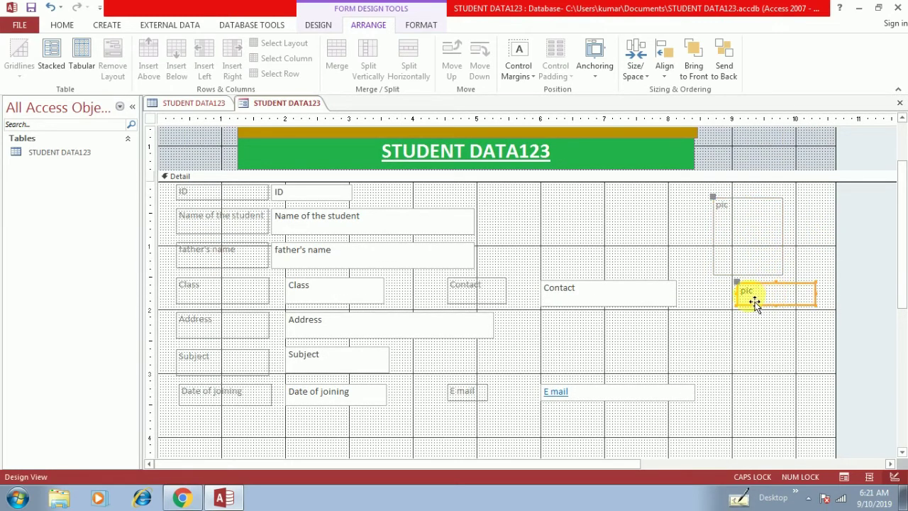
left_click_drag(742, 290, 718, 285)
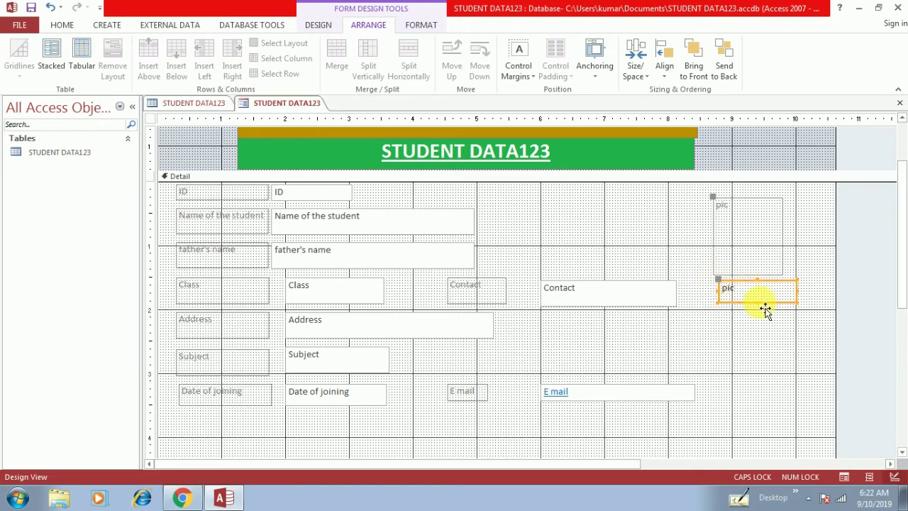
left_click(765, 310)
left_click_drag(764, 310, 758, 304)
left_click(738, 293)
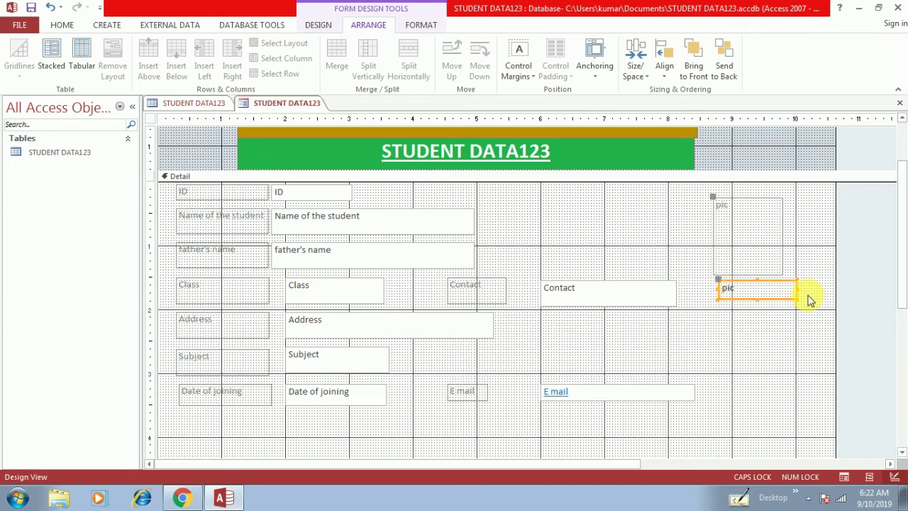
left_click(738, 267)
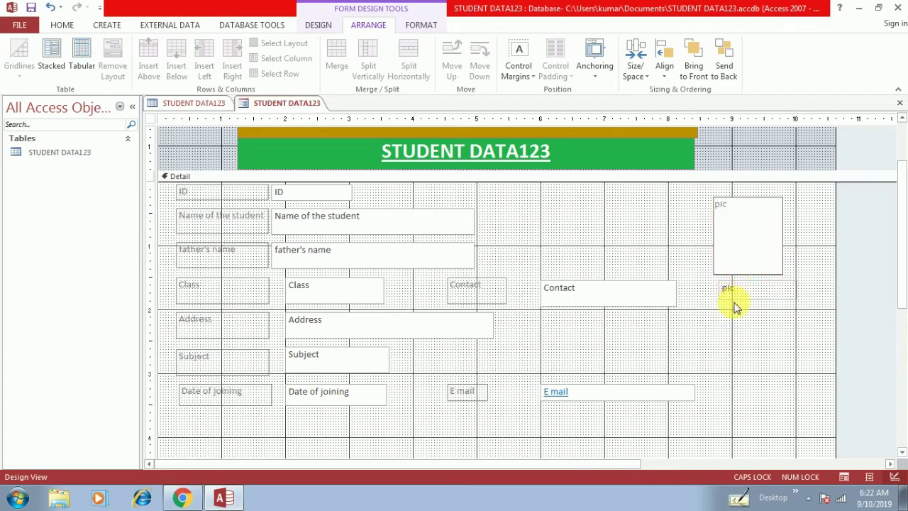
left_click(742, 300)
mouse_move(902, 284)
left_mouse_down()
mouse_move(901, 296)
mouse_move(904, 270)
left_mouse_up()
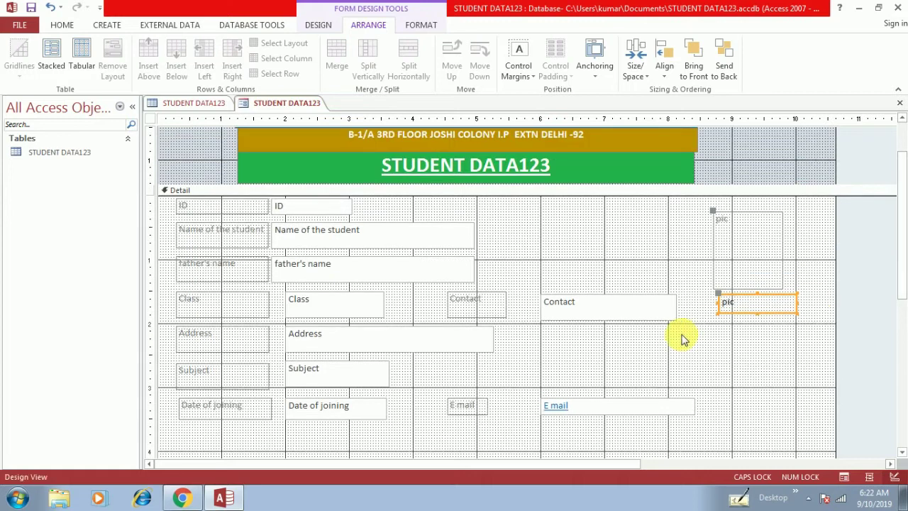
left_click(654, 376)
left_click_drag(902, 263, 902, 318)
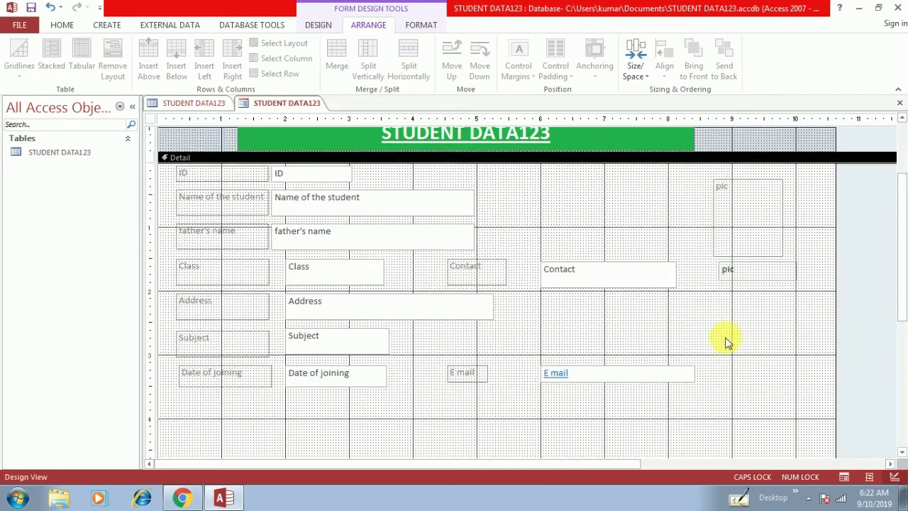
Step: Clear the control selection and bring up the Format ribbon options
left_click(230, 173)
left_click(576, 244)
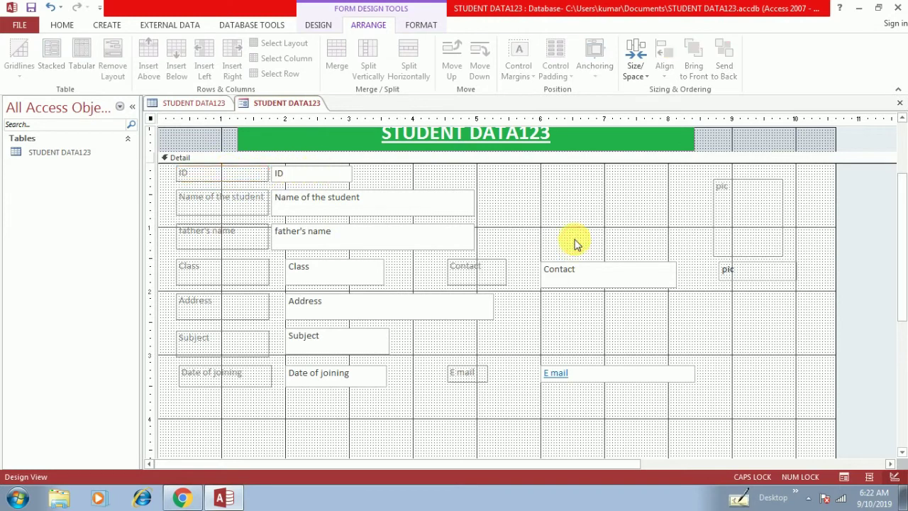
left_click(576, 238)
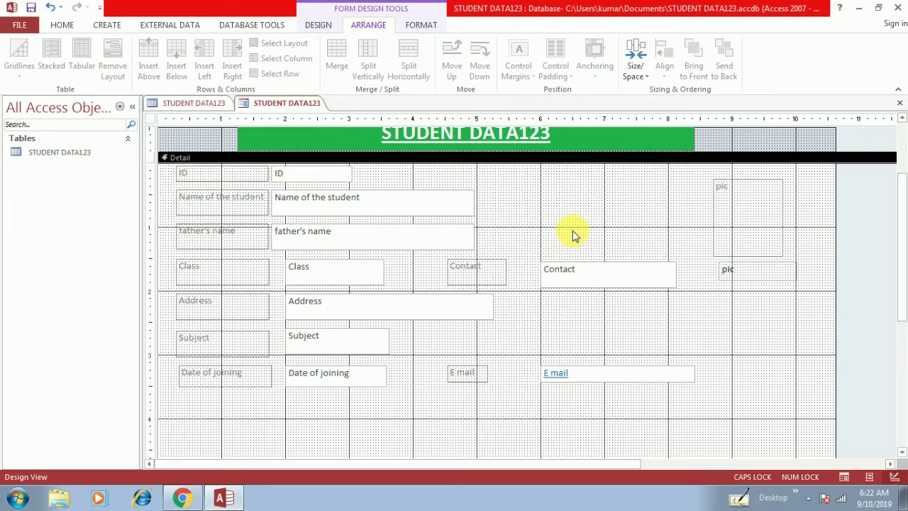
left_click(425, 25)
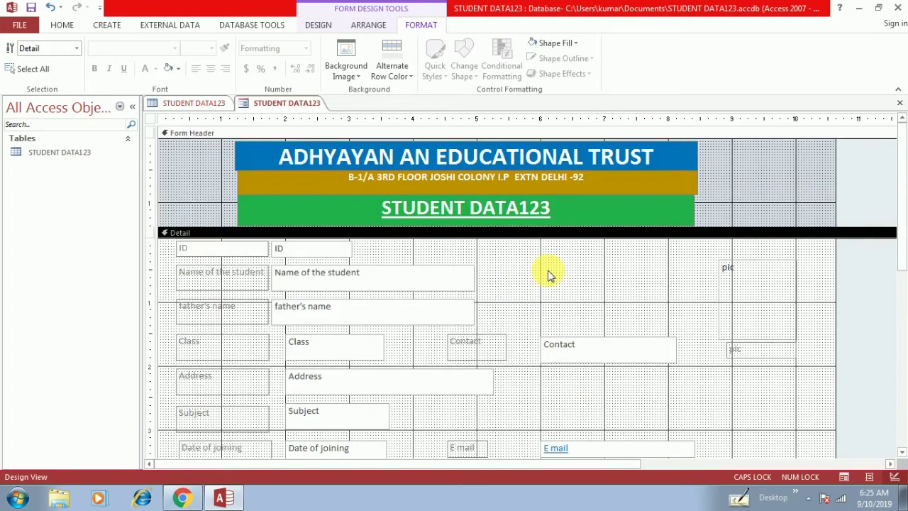
Step: Drag the blue title, gold address and green STUDENT DATA123 labels' right edges out to the form edge
left_click(672, 163)
left_click_drag(707, 163, 838, 167)
left_click(689, 186)
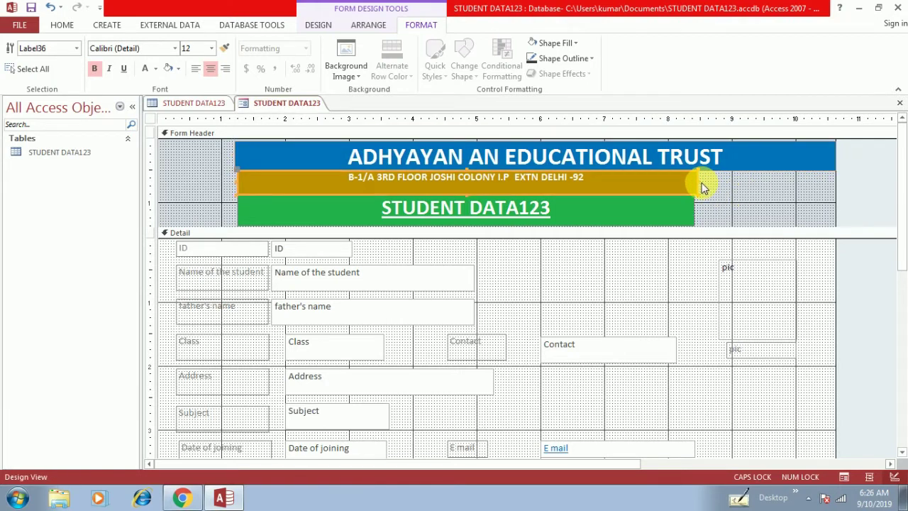
left_click_drag(700, 183, 841, 193)
left_click(690, 215)
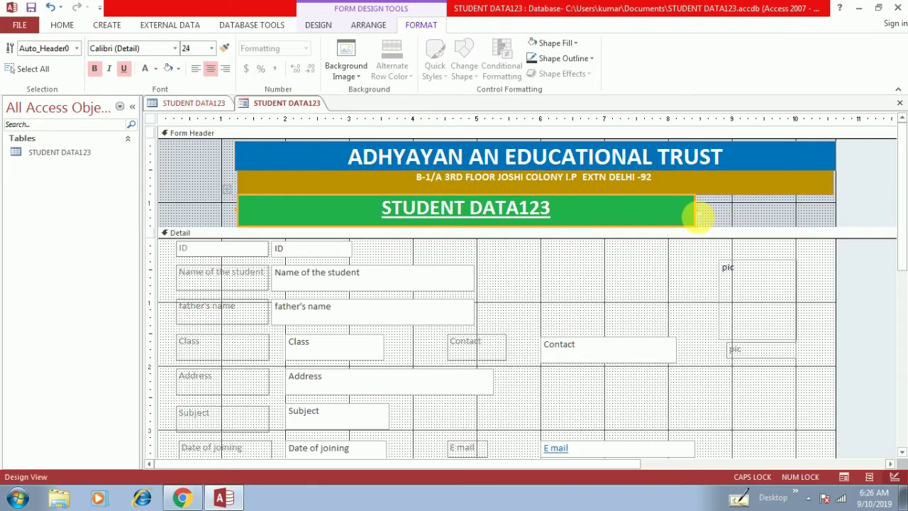
left_click_drag(707, 219, 844, 215)
Step: Widen the green STUDENT DATA123 band so its right edge matches the other bands
left_click(823, 186)
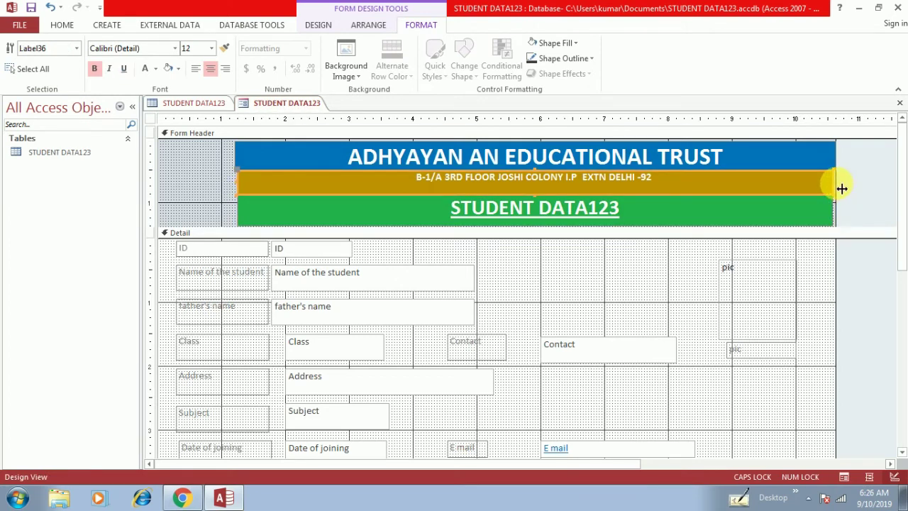
key("ctrl+a")
left_click_drag(841, 188, 843, 187)
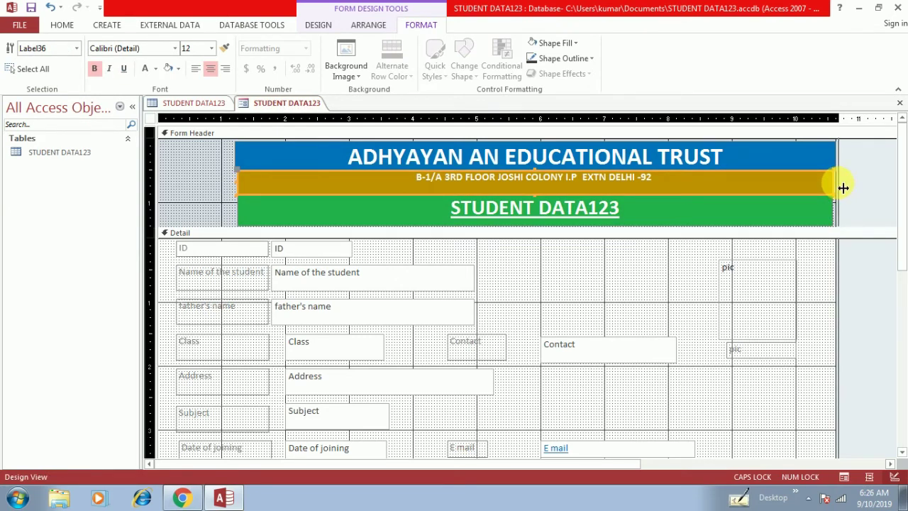
left_click(811, 205)
left_click(819, 217)
left_click(837, 213)
left_click(828, 218)
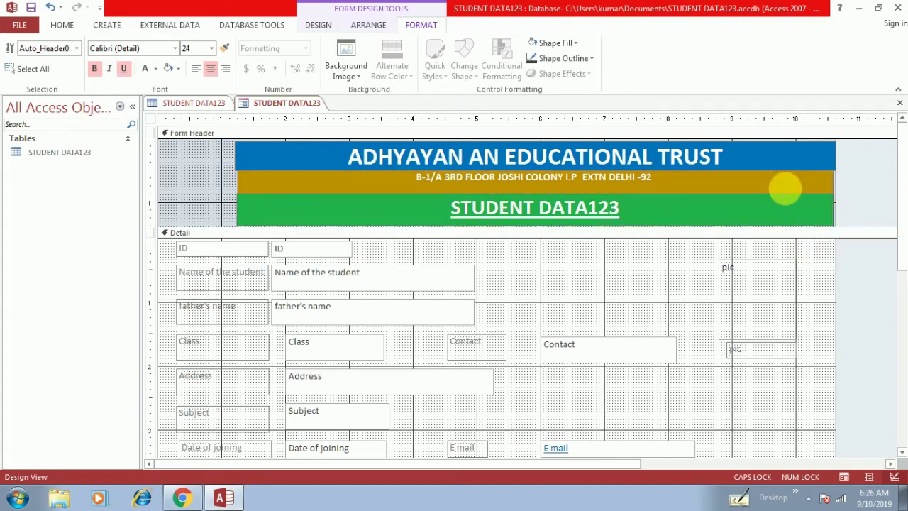
left_click(789, 210)
left_click(816, 213)
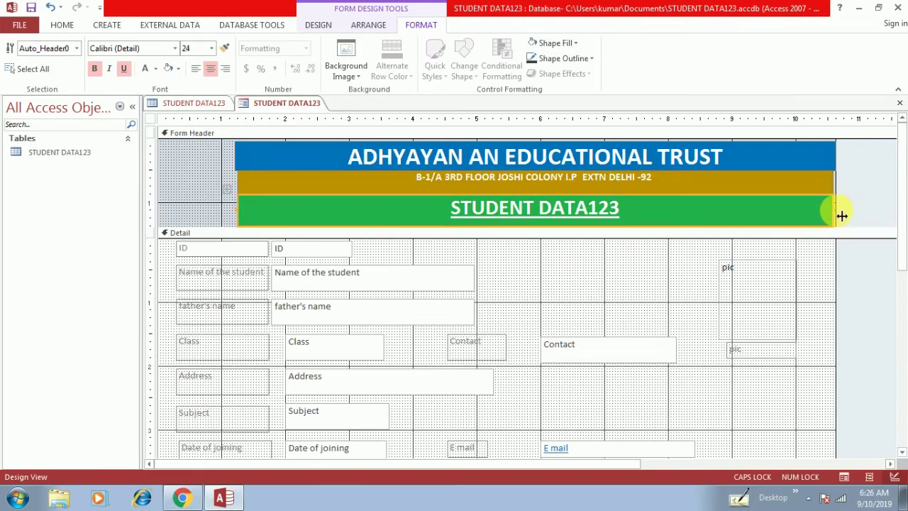
left_click_drag(844, 220, 848, 219)
left_click(798, 223)
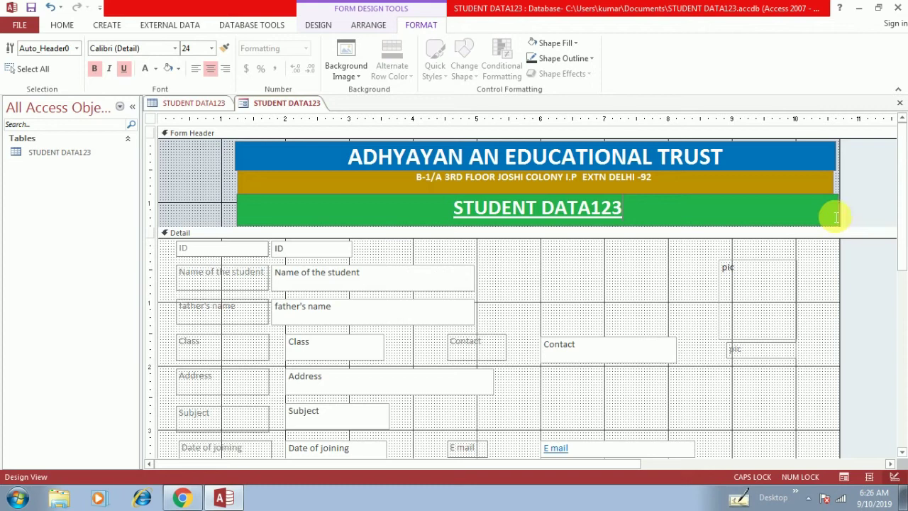
Step: Verify the gold and blue band widths and the title band's left edge alignment
left_click(827, 188)
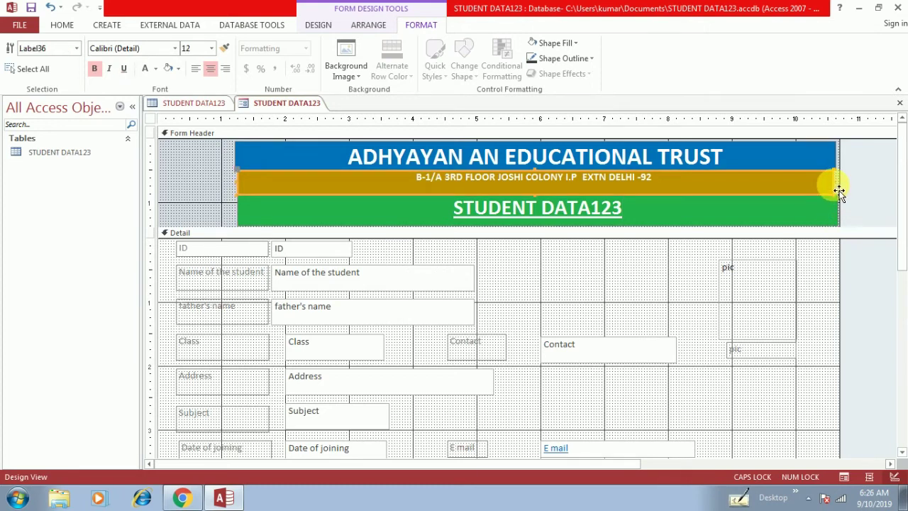
left_click(844, 192)
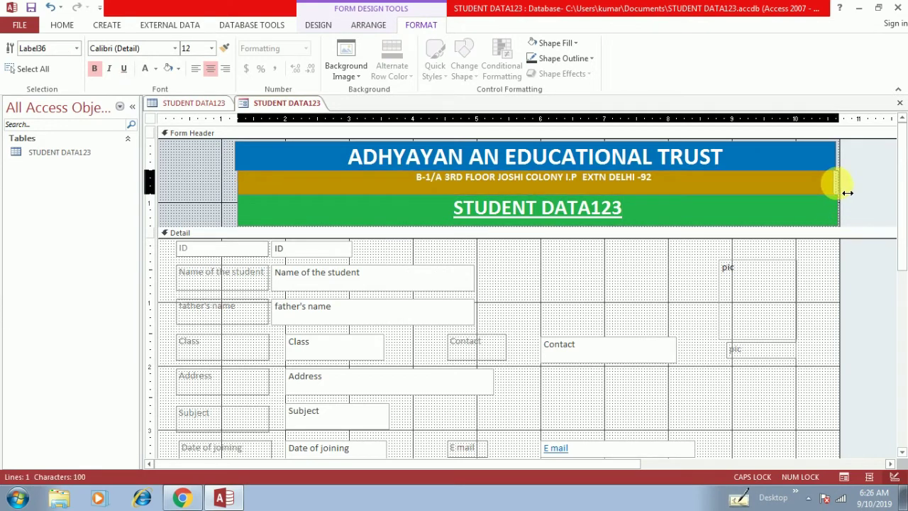
left_click(815, 162)
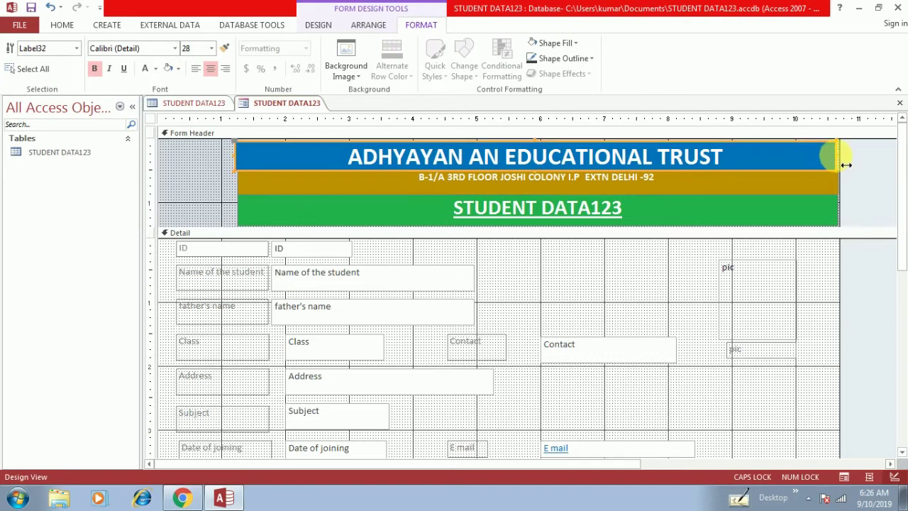
left_click(846, 164)
left_click(846, 164)
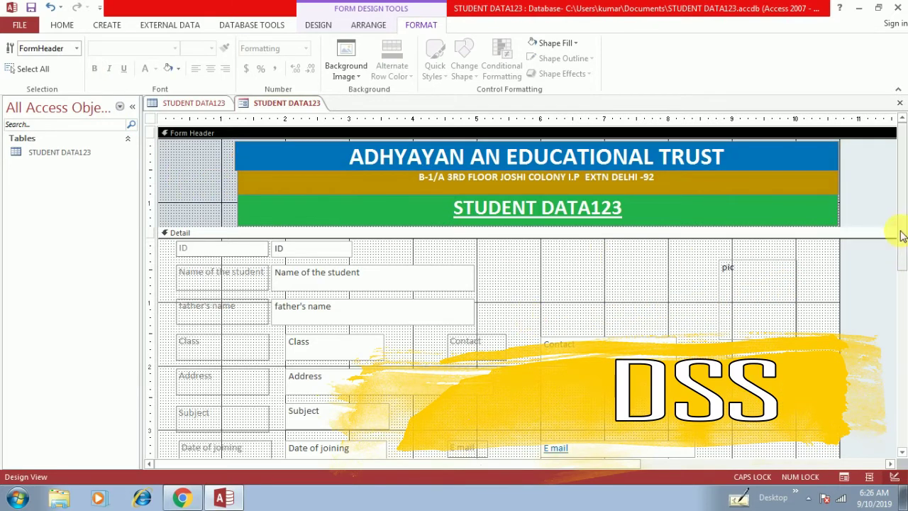
mouse_move(901, 236)
left_mouse_down()
mouse_move(904, 250)
mouse_move(905, 242)
left_mouse_up()
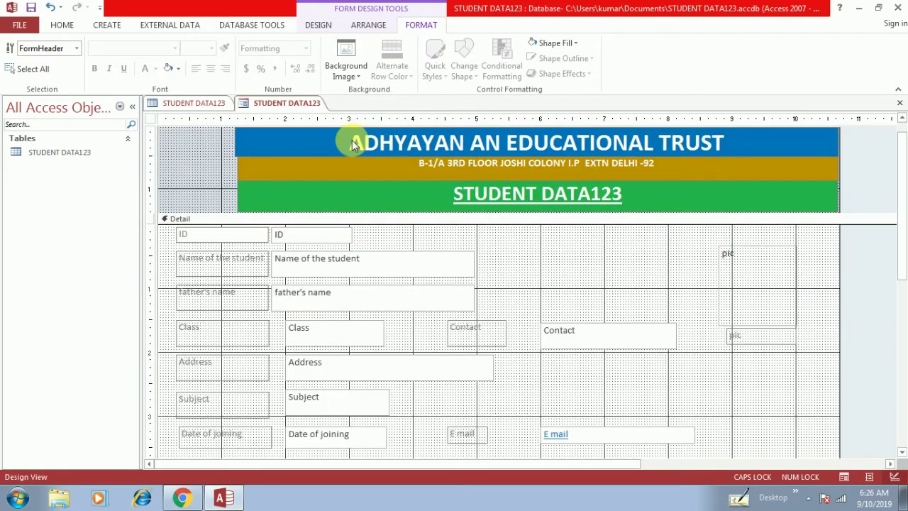
left_click(314, 146)
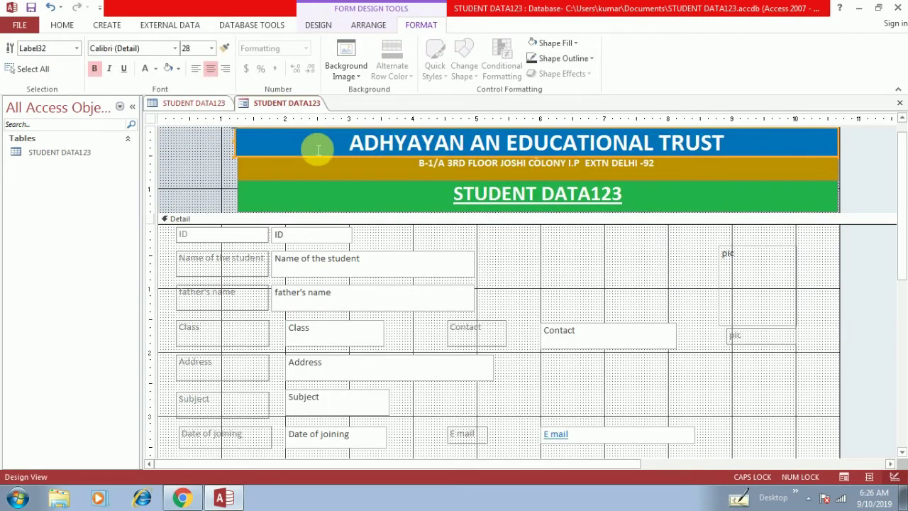
left_click(243, 151)
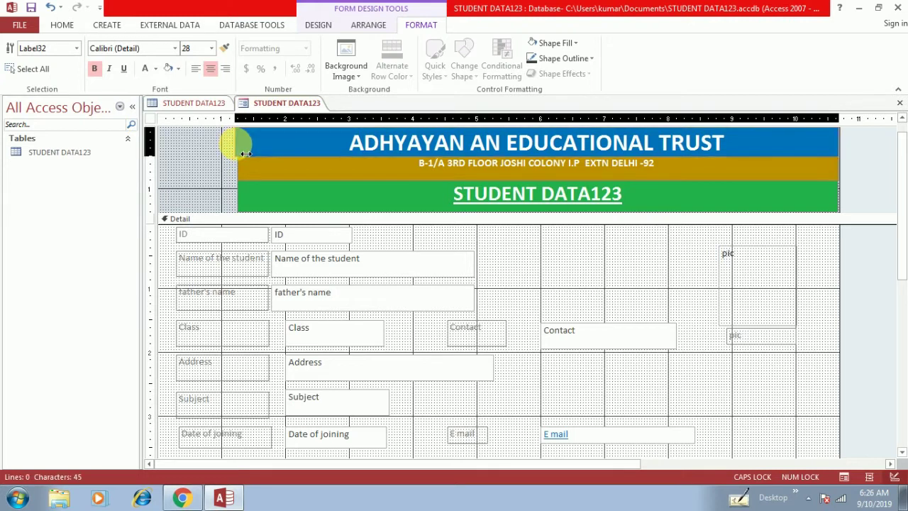
left_click(245, 151)
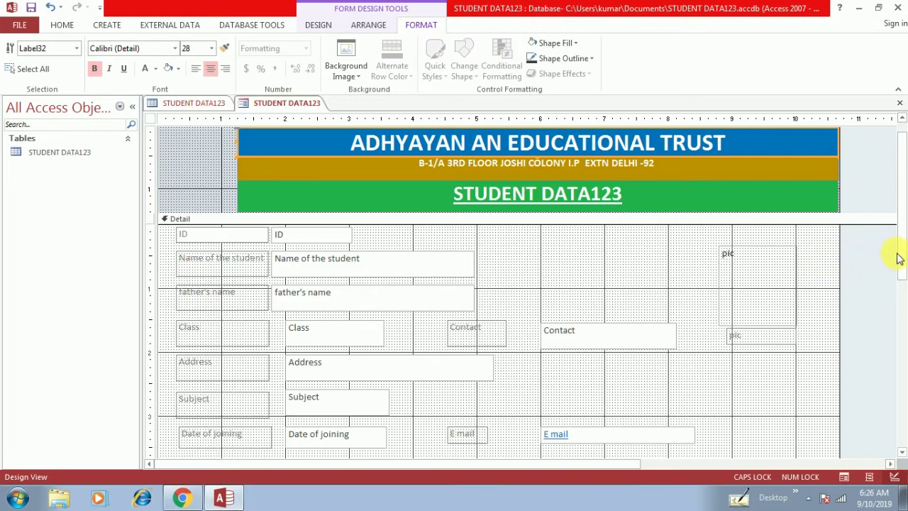
left_click_drag(899, 258, 898, 266)
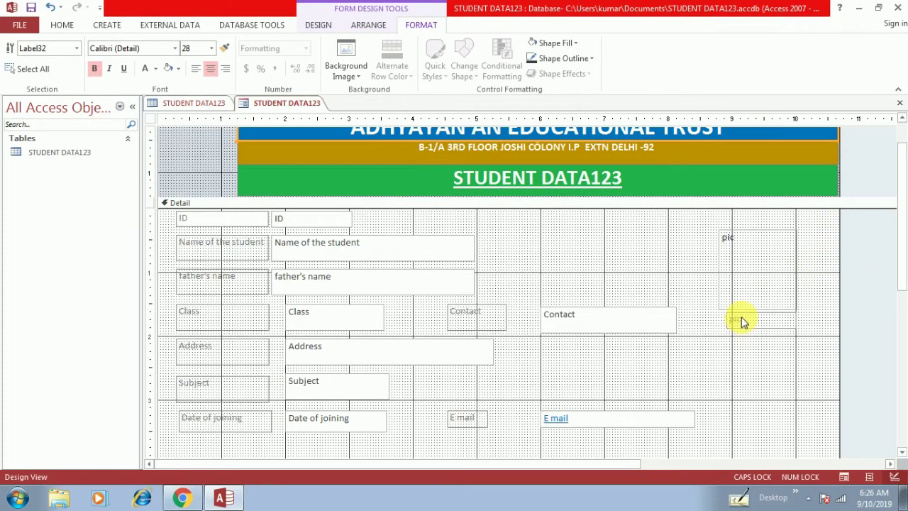
Step: Centre the Sign label's text and give the ID label a blue fill with bold white text
left_click(742, 320)
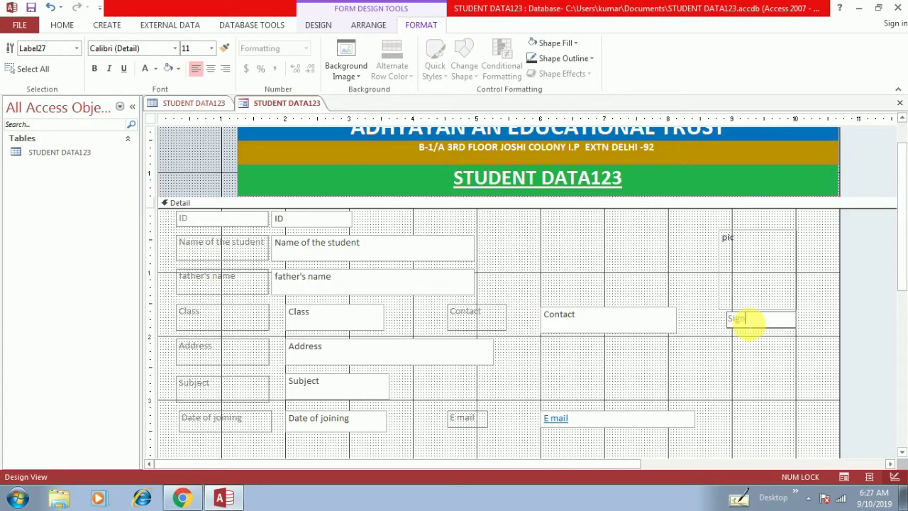
left_click(210, 71)
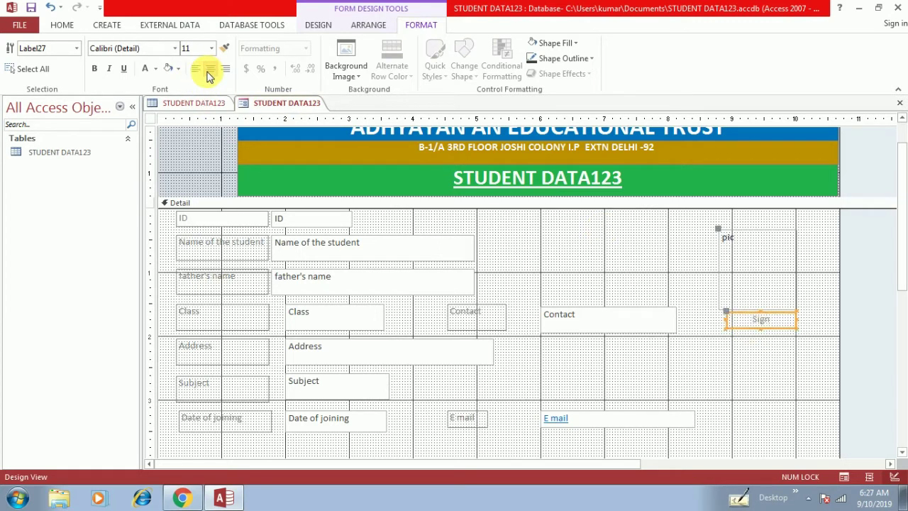
left_click(205, 218)
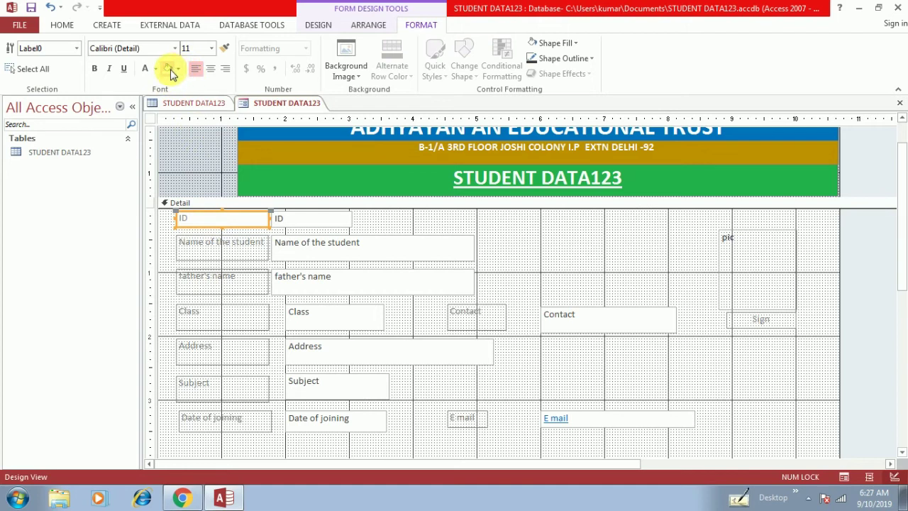
left_click(170, 68)
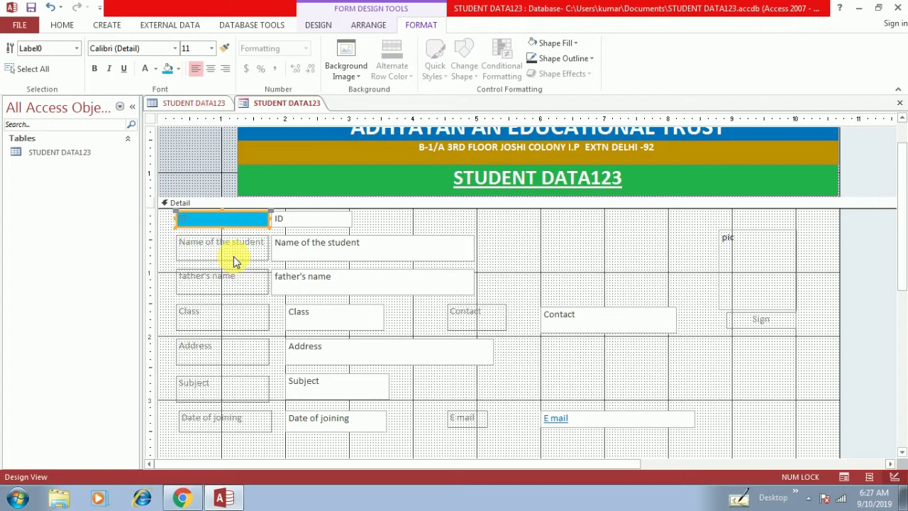
left_click(145, 71)
left_click(206, 241)
left_click(187, 221)
left_click(93, 69)
Step: Format the Name of the student, father's name and Class labels with blue fill and bold text
left_click(199, 245)
left_click(174, 71)
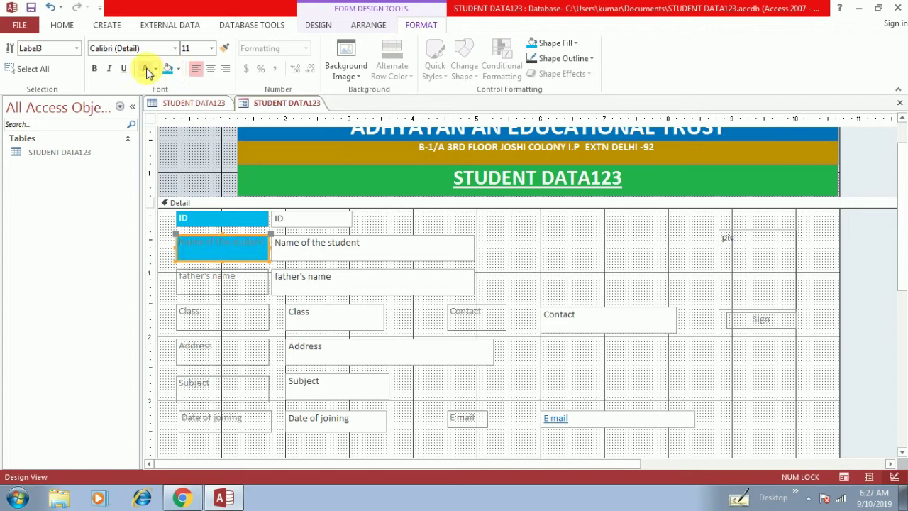
left_click(93, 69)
left_click(196, 282)
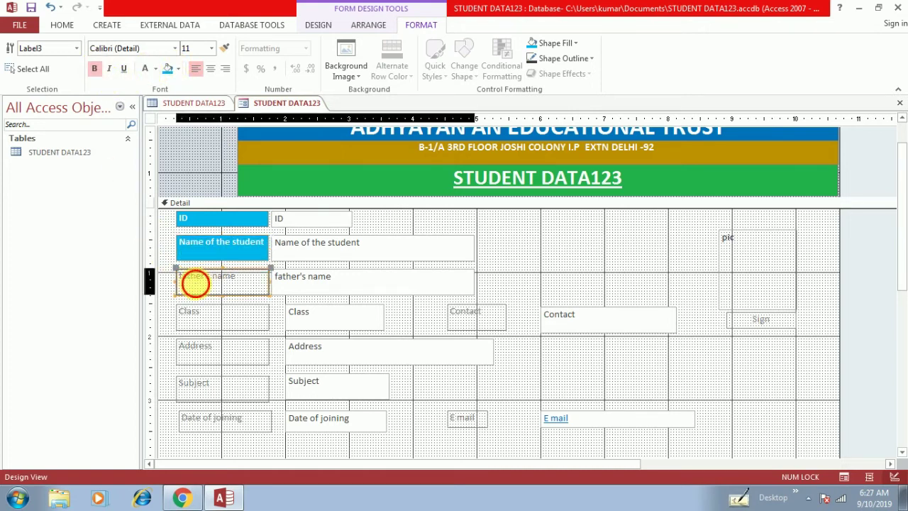
left_click(167, 71)
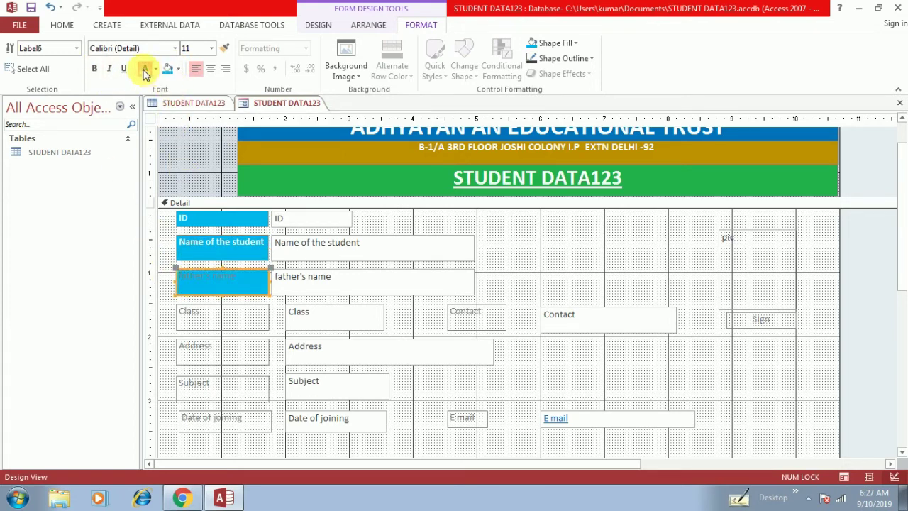
left_click(94, 69)
left_click(197, 312)
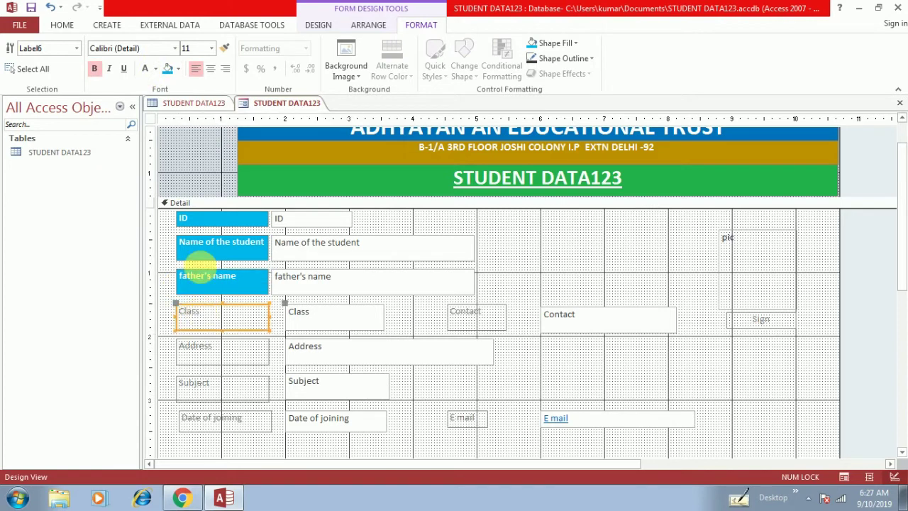
left_click(167, 69)
left_click(94, 68)
Step: Give the Address, Subject and Date of joining labels blue fill with bold white text
left_click(202, 355)
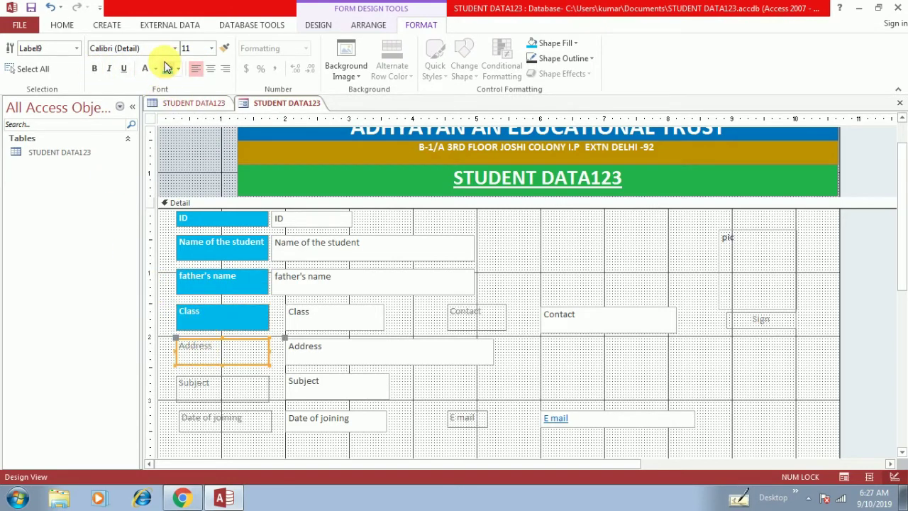
left_click(168, 69)
left_click(145, 68)
left_click(94, 68)
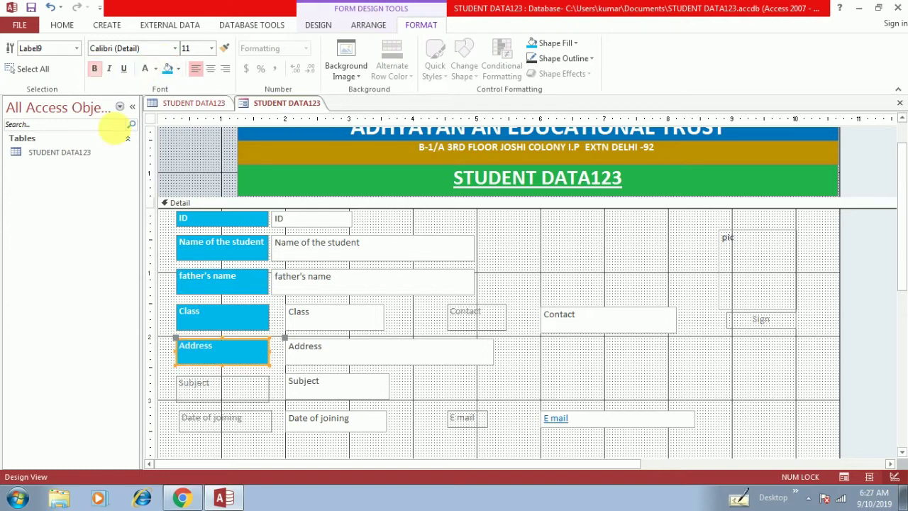
left_click(209, 395)
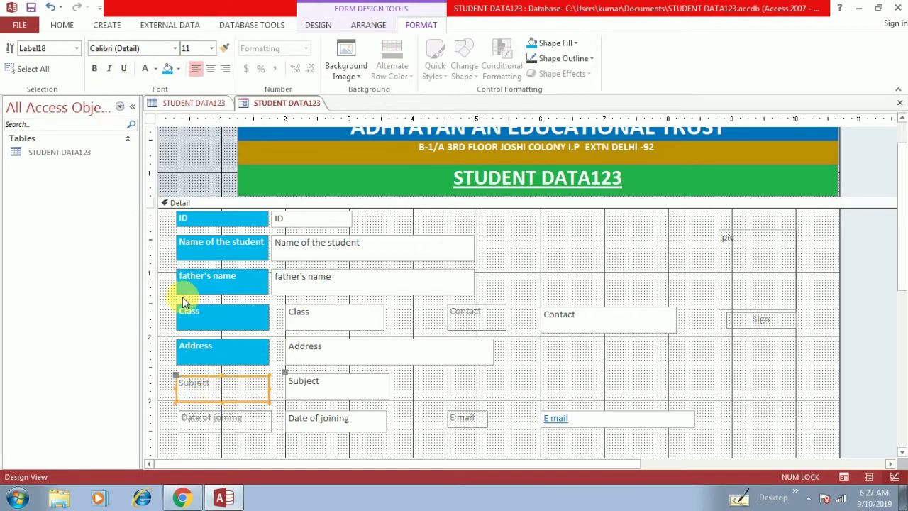
left_click(167, 71)
left_click(144, 68)
left_click(94, 69)
left_click(234, 424)
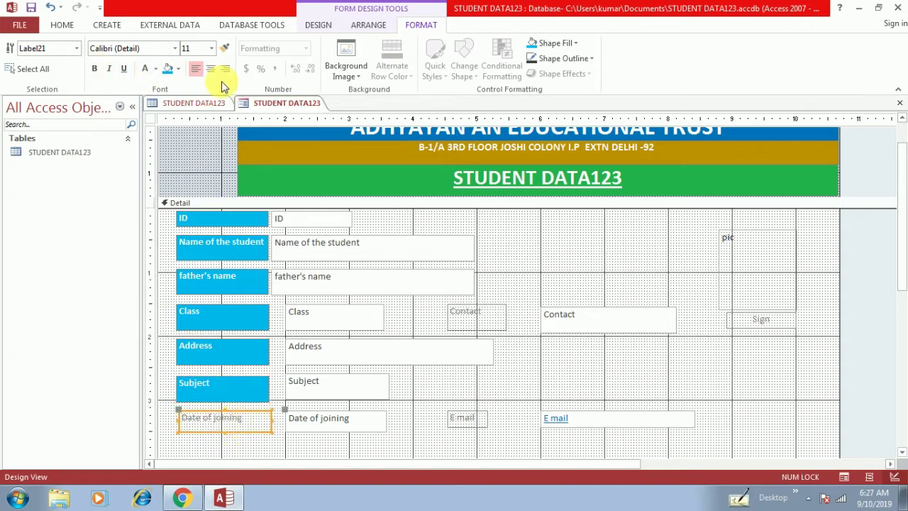
left_click(169, 69)
left_click(144, 69)
left_click(94, 69)
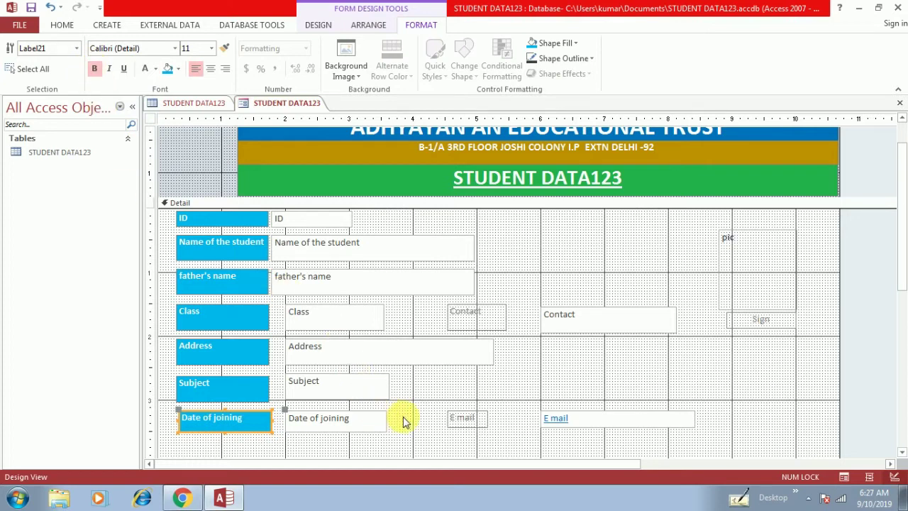
Step: Give the E mail, Contact and Sign labels blue fill with bold white text
left_click(469, 421)
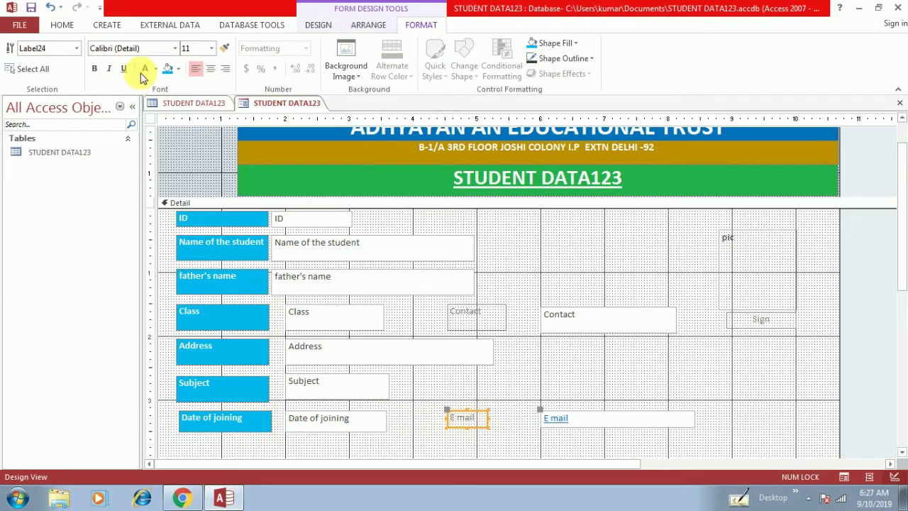
left_click(167, 68)
left_click(145, 68)
left_click(96, 69)
left_click(485, 319)
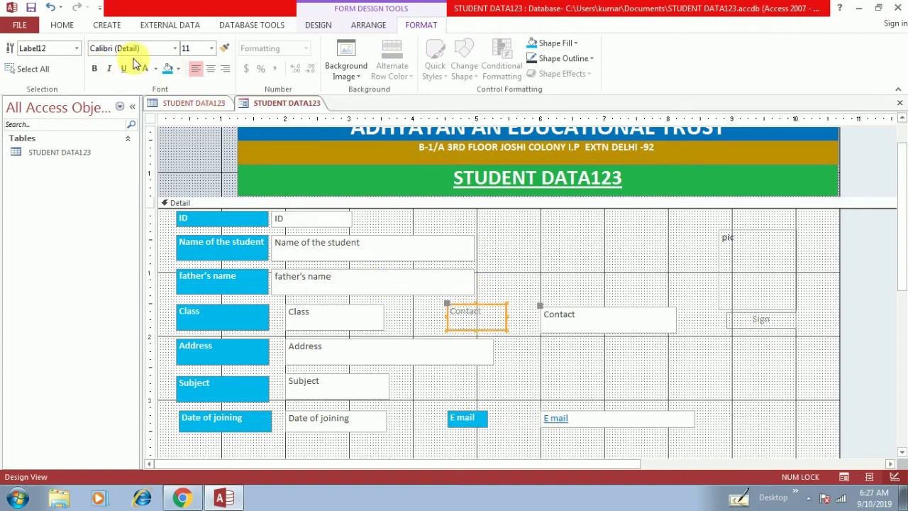
left_click(167, 68)
left_click(144, 68)
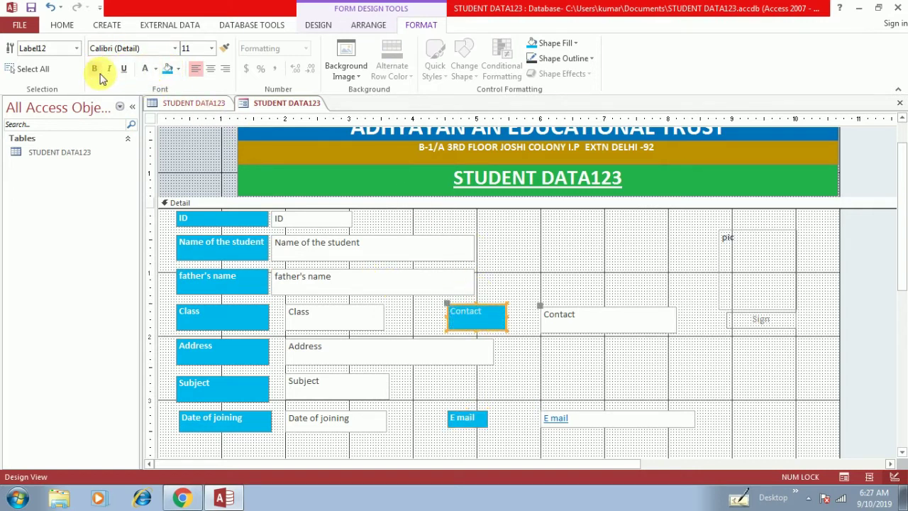
left_click(100, 73)
left_click(724, 318)
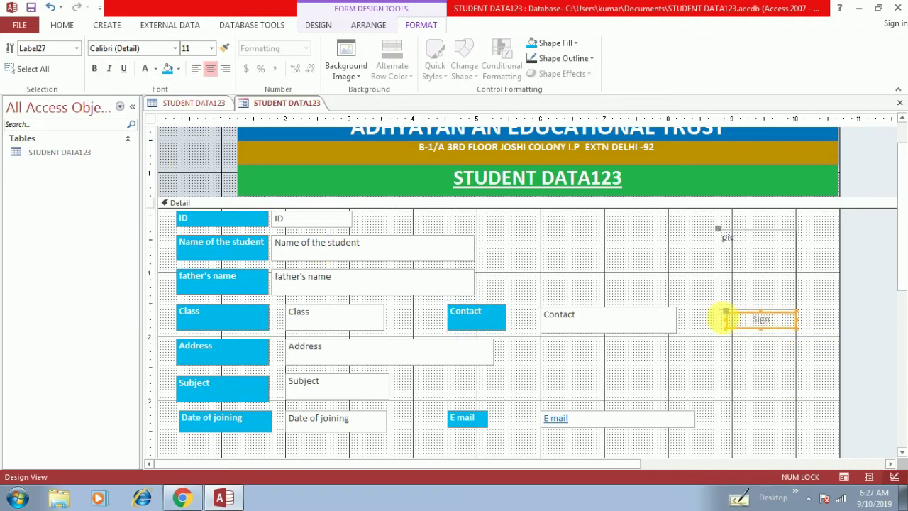
left_click(168, 68)
left_click(145, 68)
left_click(94, 71)
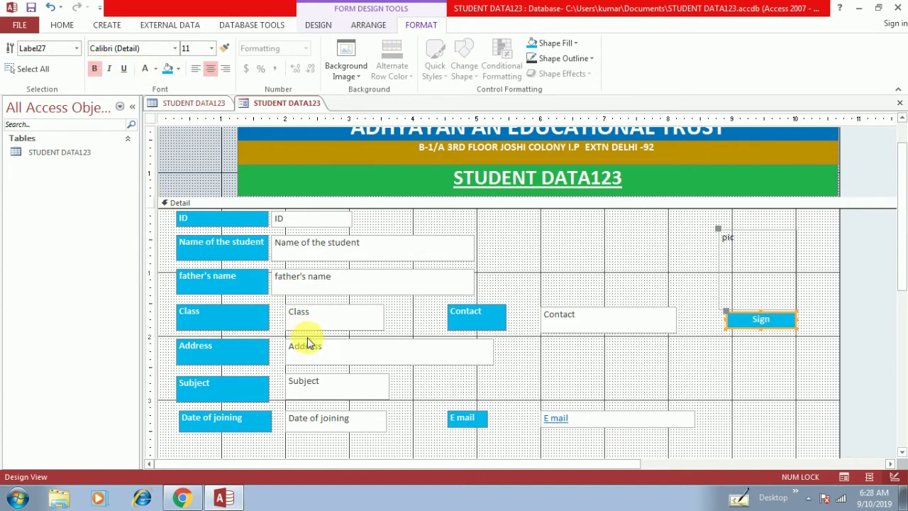
left_click(342, 390)
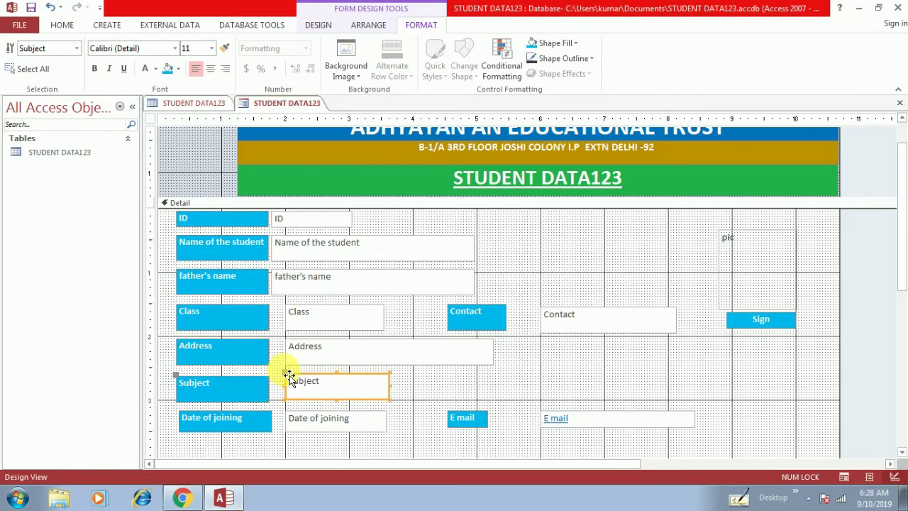
Step: Delete the Subject text box and draw a new Subject label in its place
key("Delete")
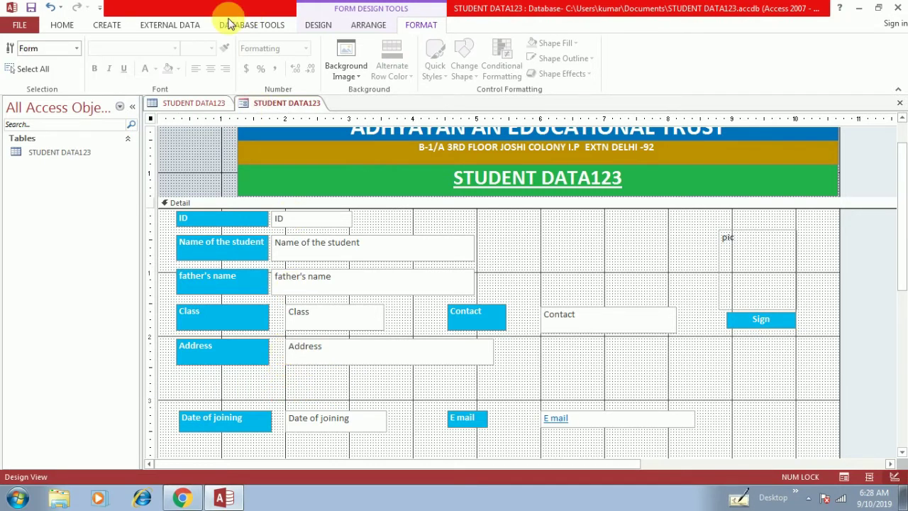
left_click(325, 27)
left_click(190, 58)
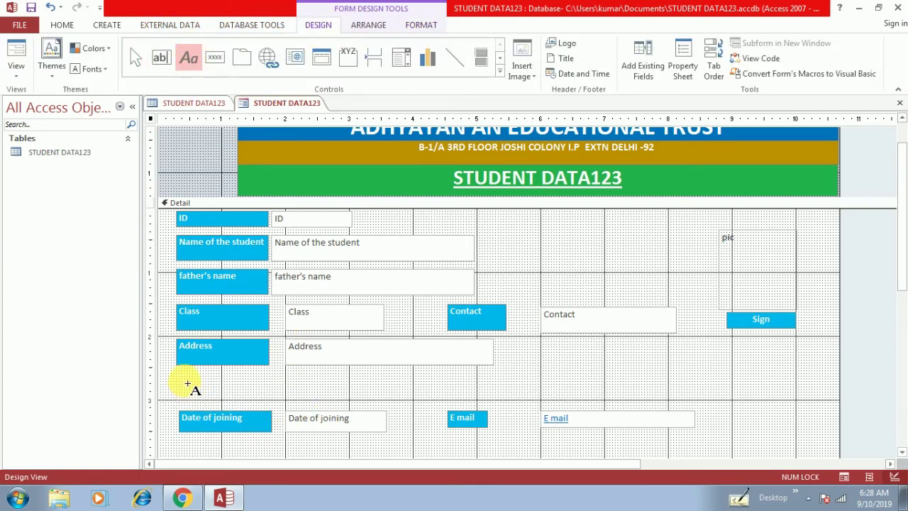
left_click_drag(183, 378, 271, 401)
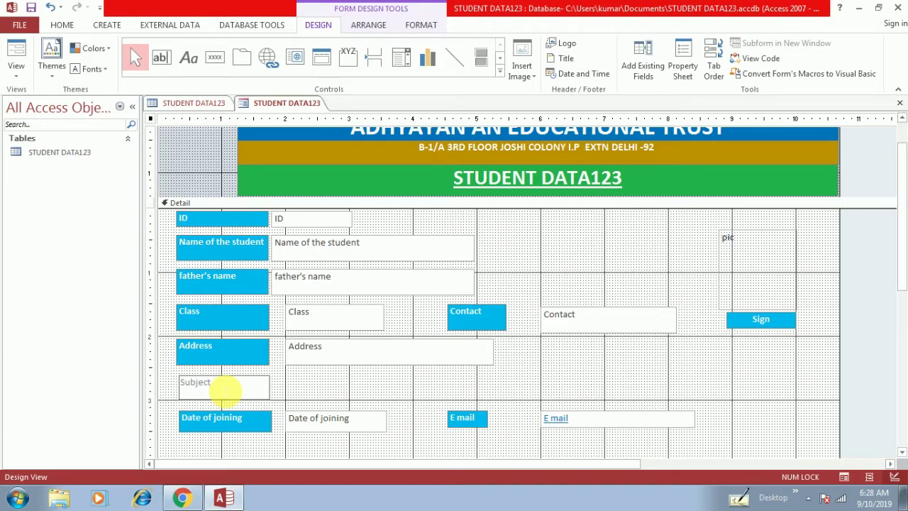
left_click(332, 379)
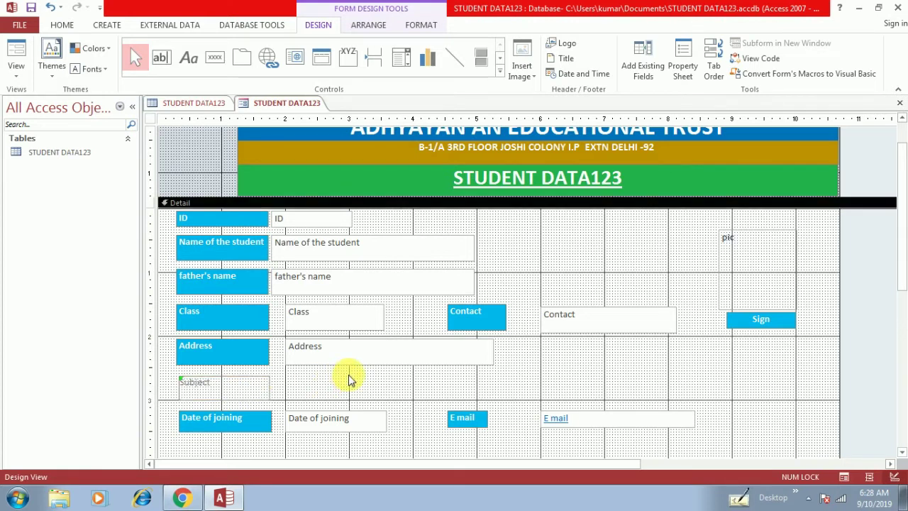
Step: Add a check box (Check58) beside the Subject label and widen it across the row
left_click(190, 57)
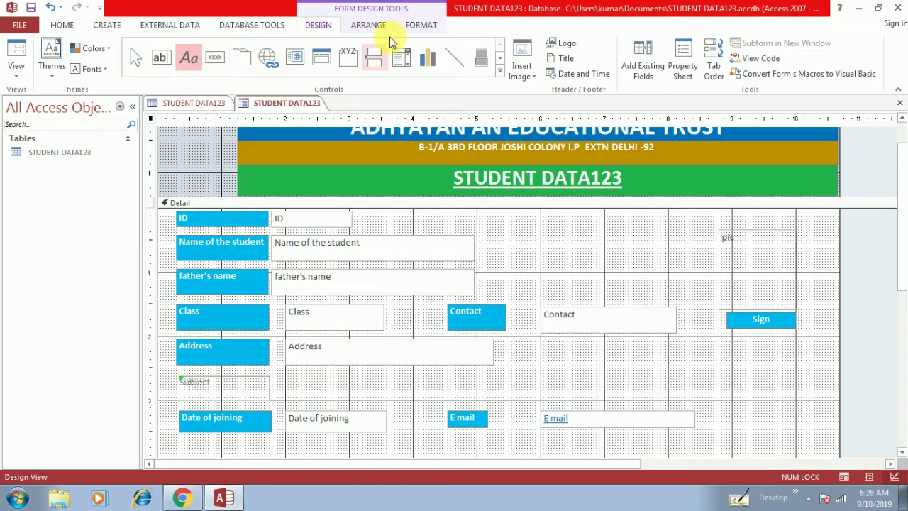
left_click(499, 70)
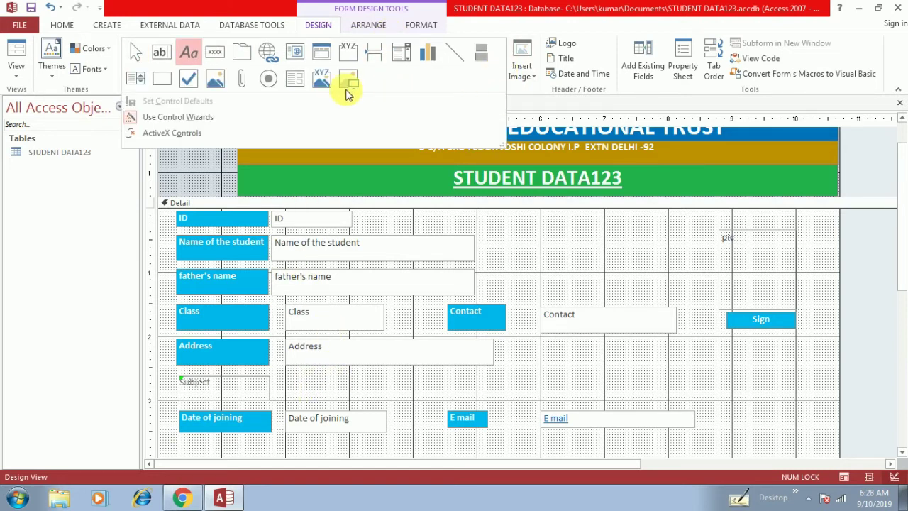
left_click(188, 79)
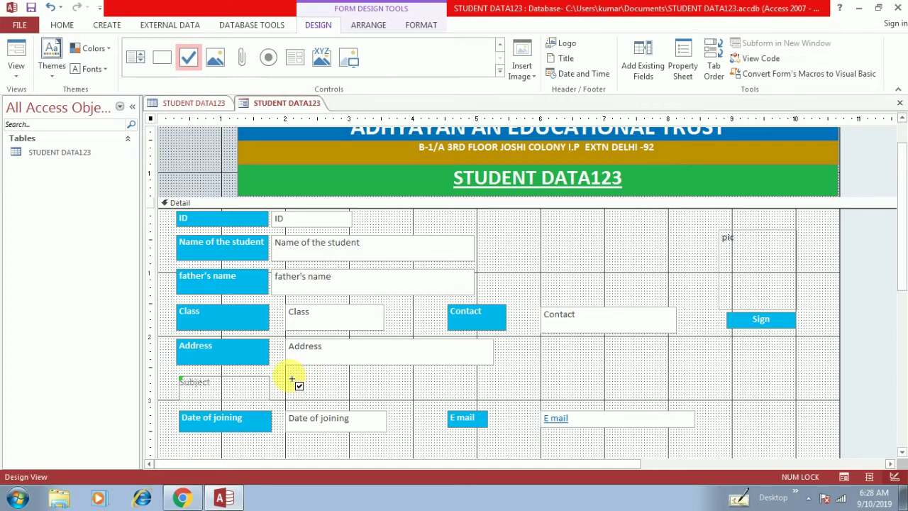
left_click_drag(290, 377, 395, 400)
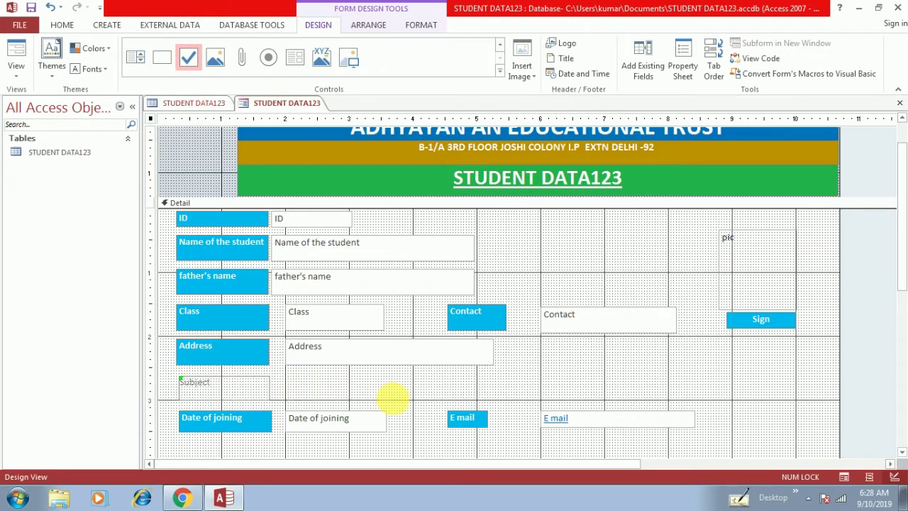
left_click(419, 379)
left_click(318, 386)
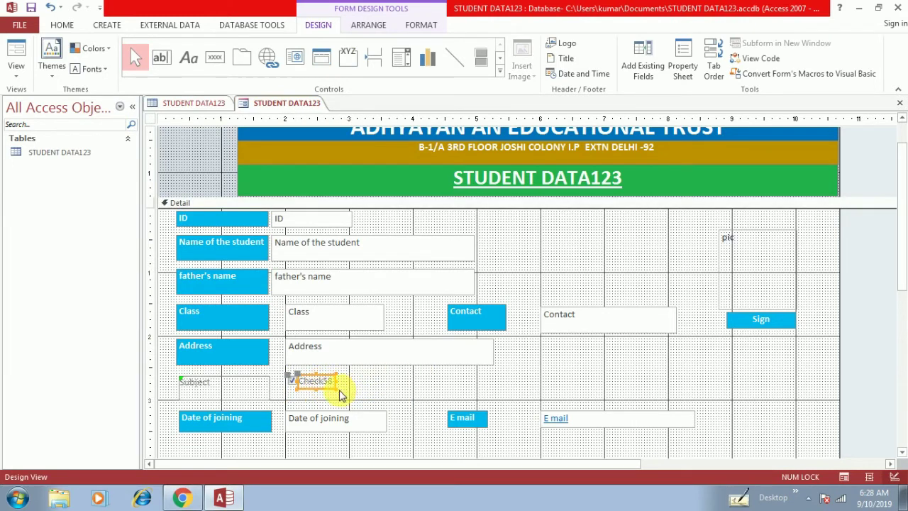
left_click_drag(342, 398, 386, 404)
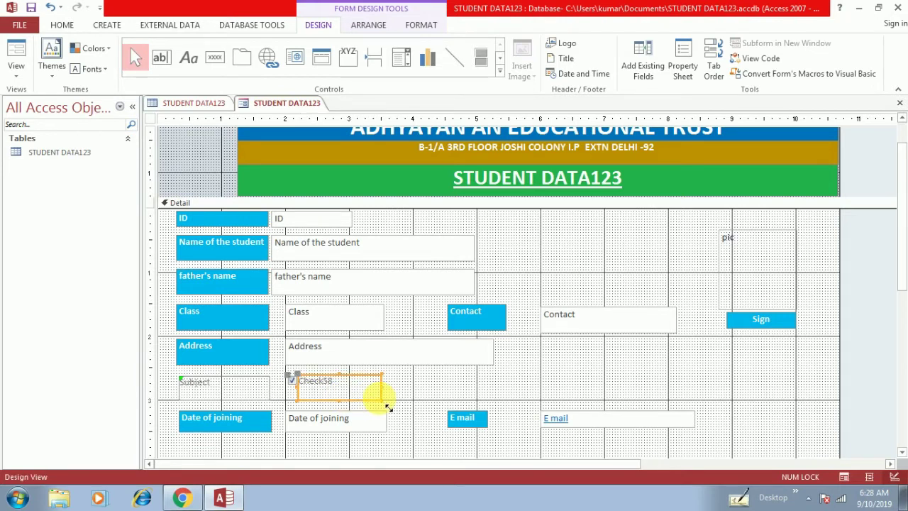
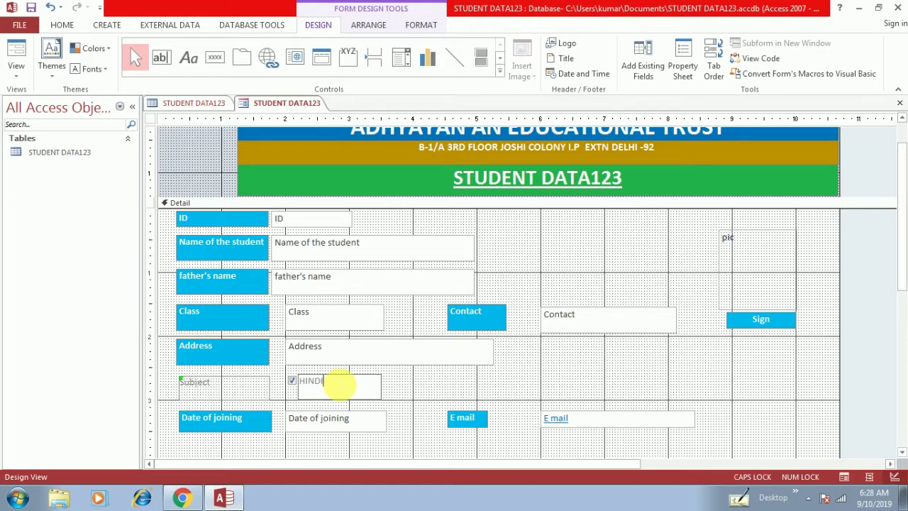
Step: Select the HINDI checkbox together with its caption and paste a duplicate
left_click(399, 385)
left_click(301, 379)
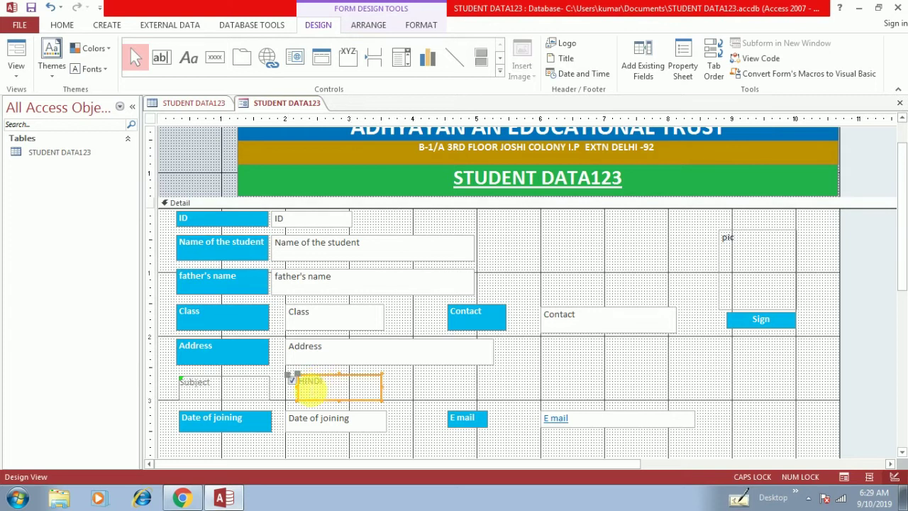
left_click_drag(294, 379, 314, 389)
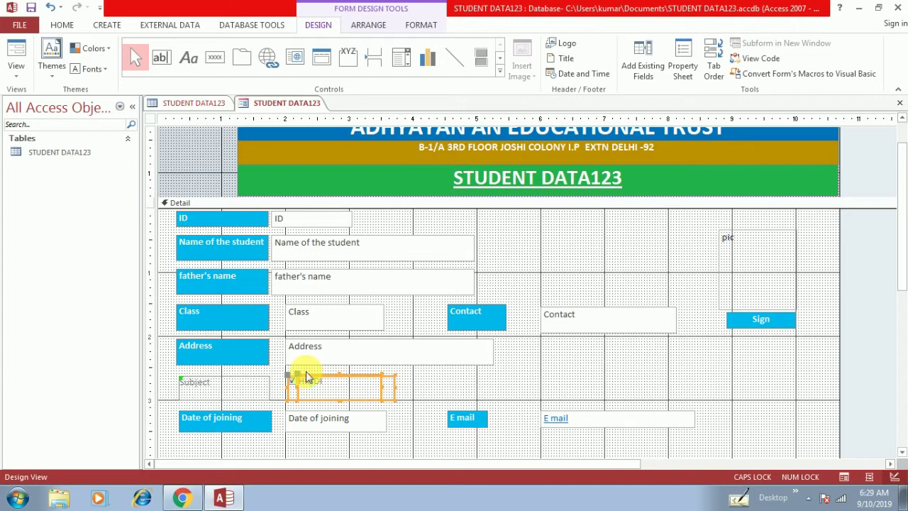
key("Down")
key("Down")
key("Down")
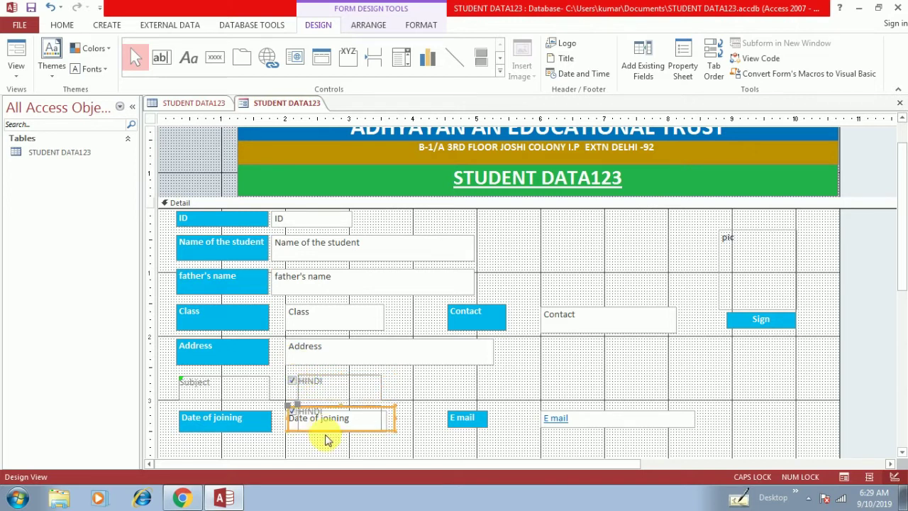
Step: Move the HINDI copy to the right of HINDI and clear its caption for renaming
left_click(317, 414)
left_click_drag(317, 413, 438, 382)
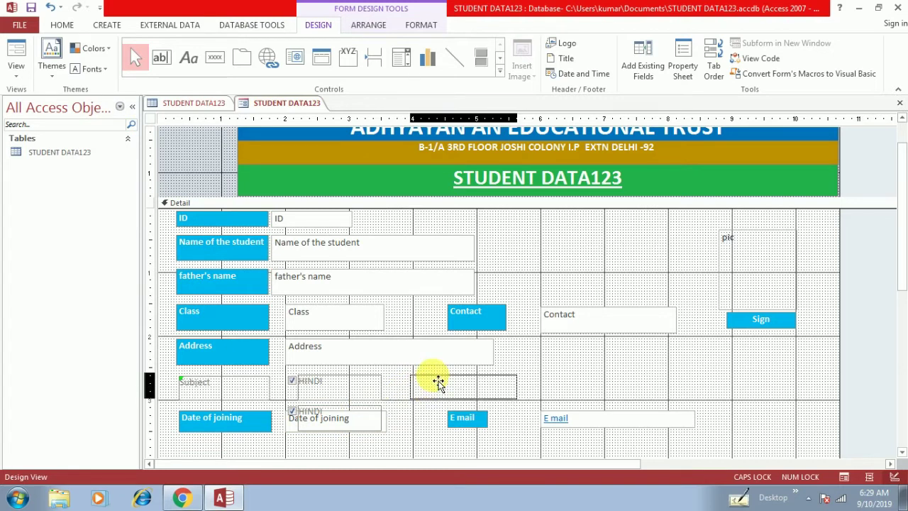
left_click_drag(440, 383, 447, 391)
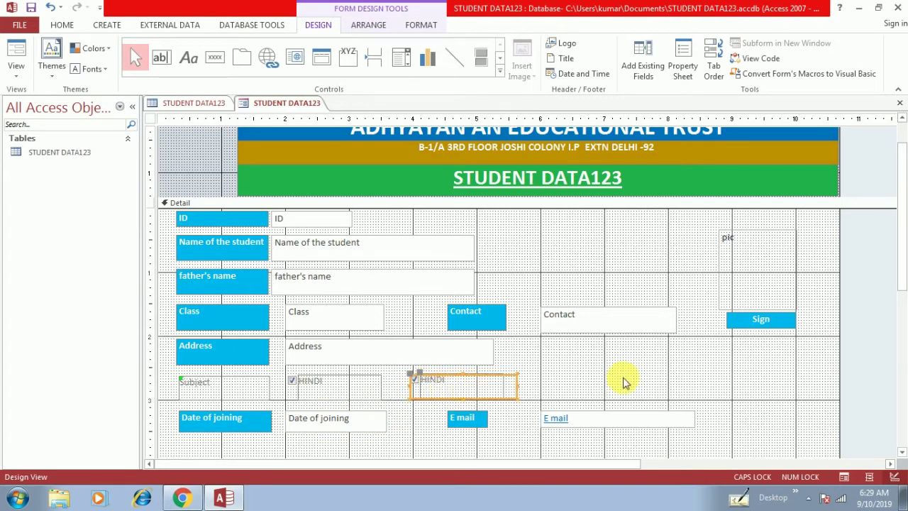
left_click(578, 382)
left_click(454, 388)
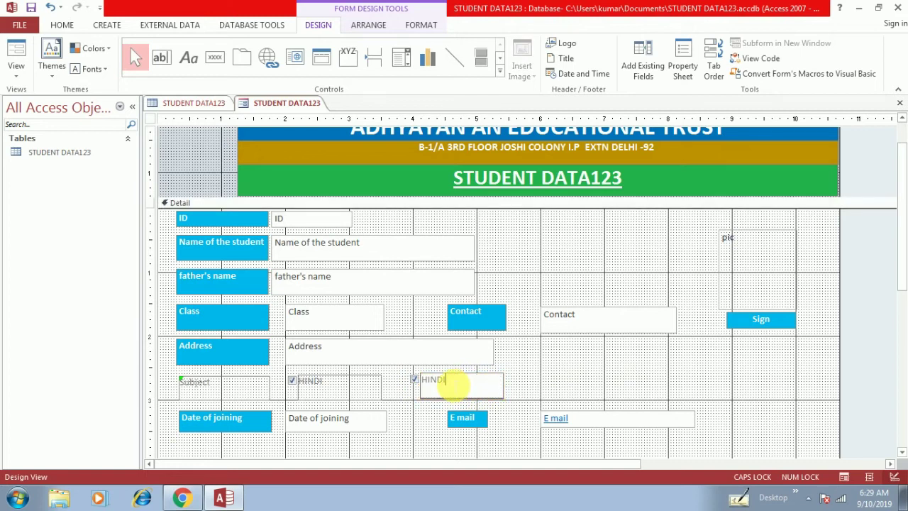
left_click(435, 376)
key("BackSpace")
key("BackSpace")
type("MATHS")
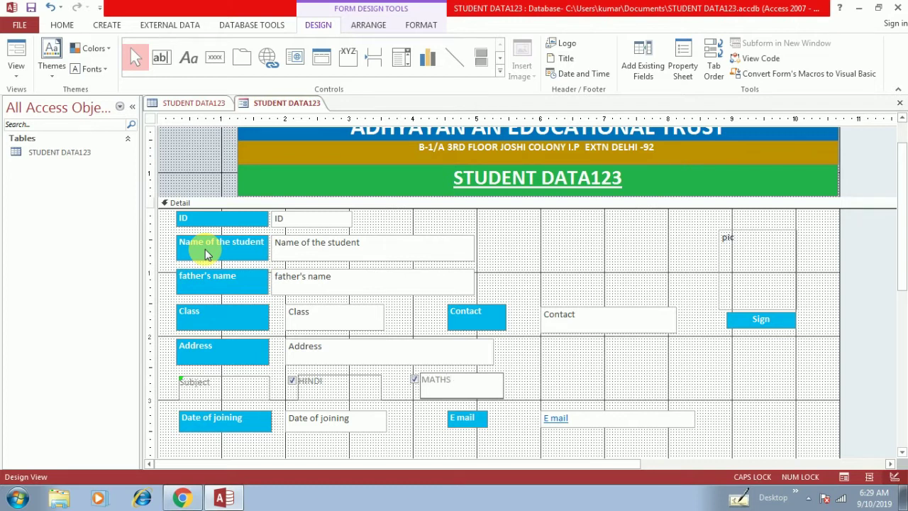
Step: Finish the MATHS caption and place a copy of the MATHS checkbox further right
left_click(522, 375)
left_click(482, 381)
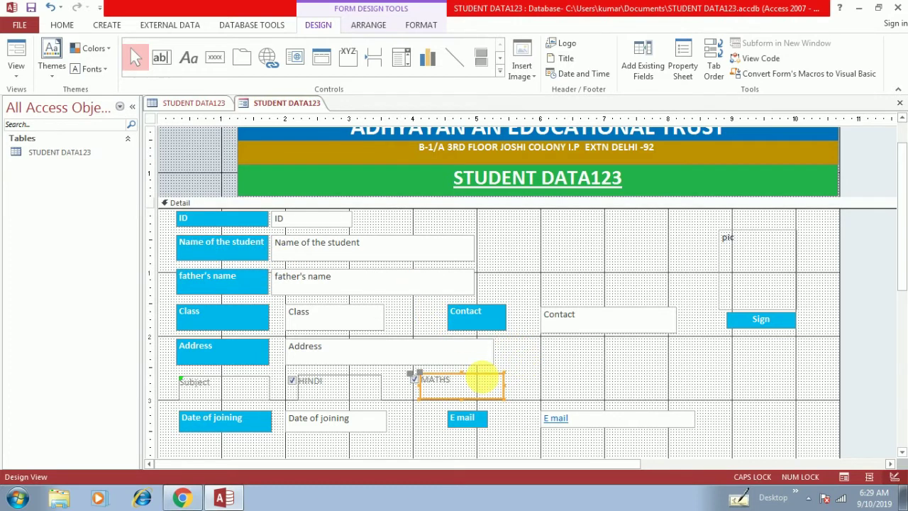
left_click_drag(415, 384, 420, 387)
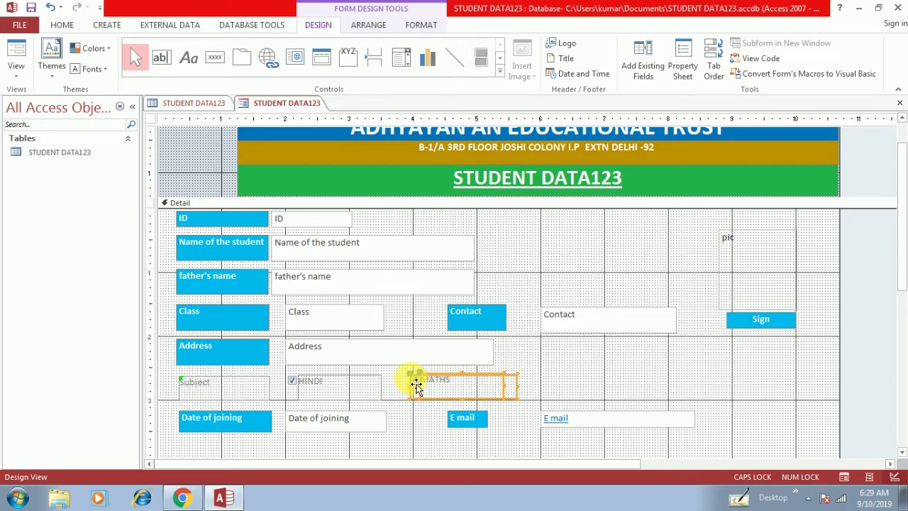
mouse_move(416, 384)
left_mouse_down()
mouse_move(419, 420)
mouse_move(549, 383)
left_mouse_up()
Step: Rename the new checkbox SCIENCE and paste a duplicate of it
left_click(578, 383)
left_click(581, 382)
type("SCIENCE")
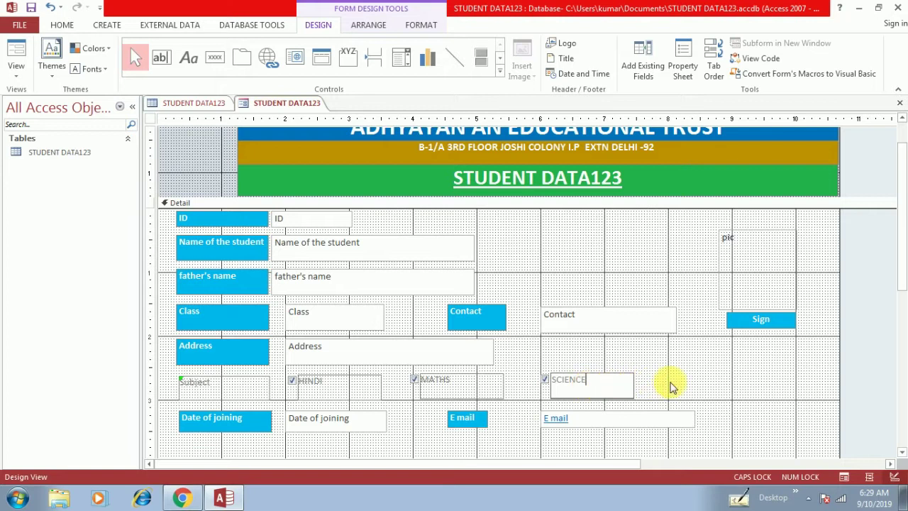
left_click(639, 383)
left_click(605, 383)
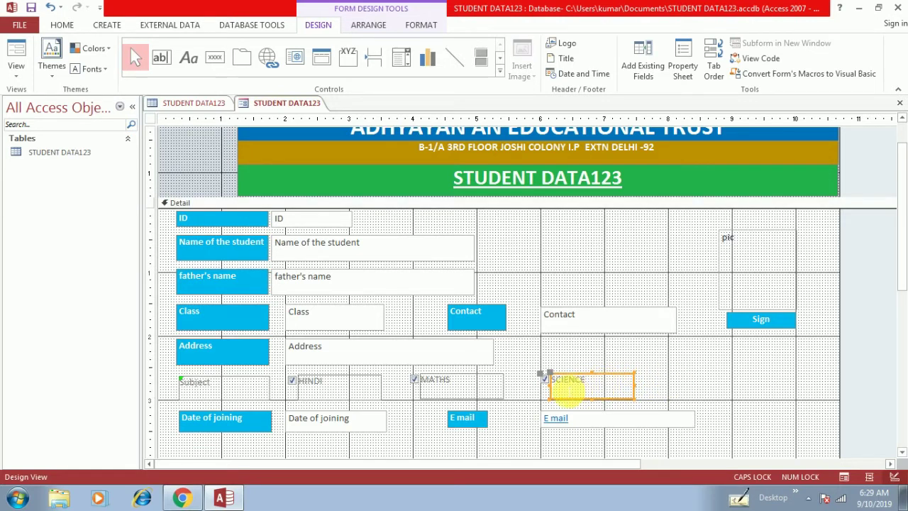
left_click(558, 387)
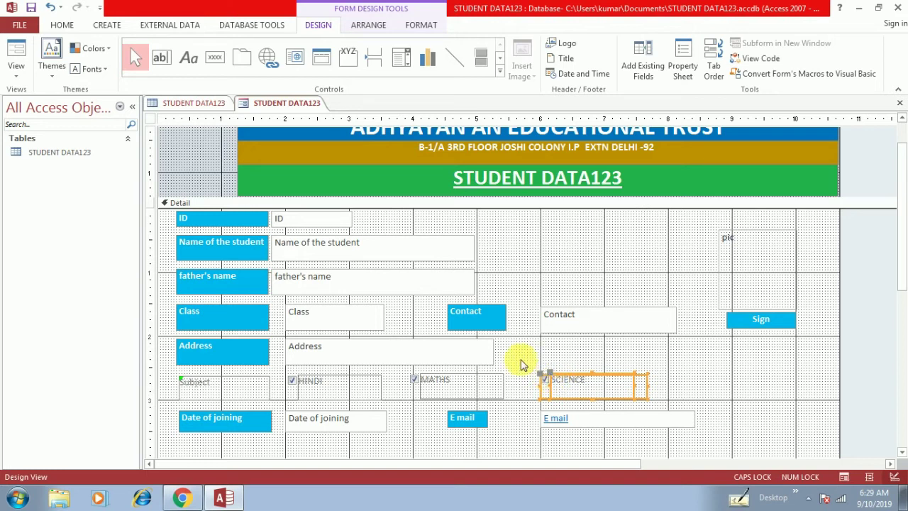
key("ctrl+v")
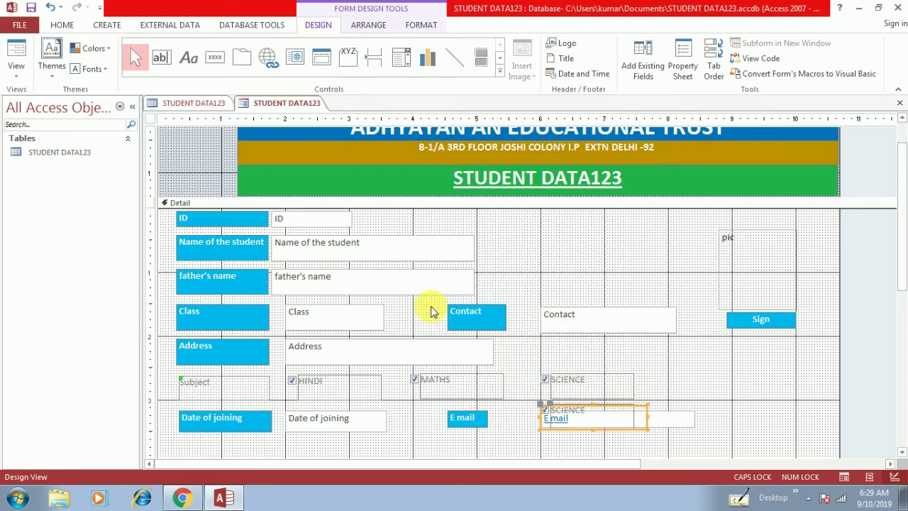
Step: Move the pasted copy to the right of SCIENCE and change its caption to ENGLISH
left_click_drag(551, 414, 679, 378)
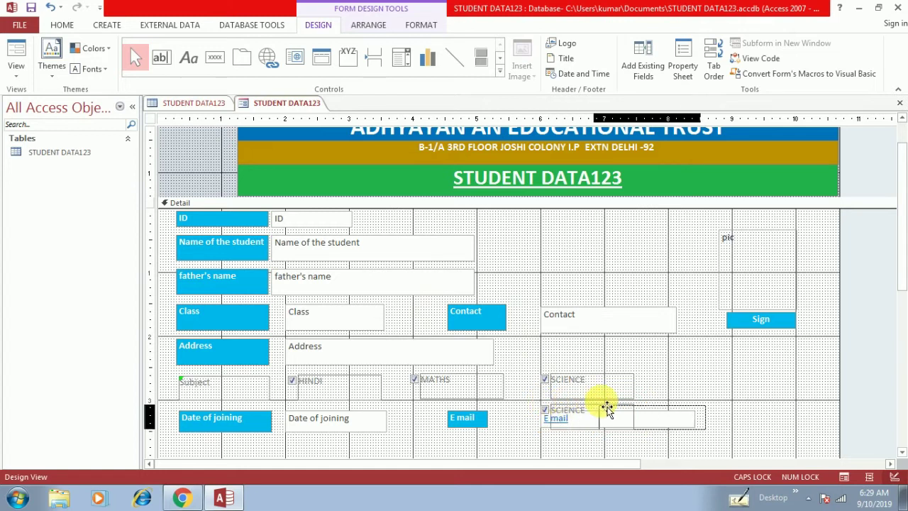
left_click_drag(677, 376, 673, 376)
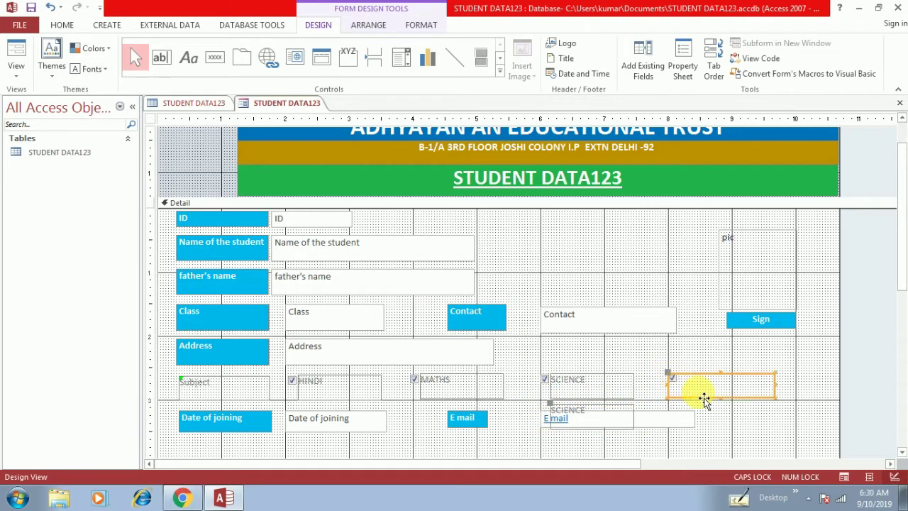
left_click(557, 409)
mouse_move(554, 409)
left_mouse_down()
mouse_move(686, 379)
mouse_move(674, 376)
left_mouse_up()
left_click(711, 383)
type("EM")
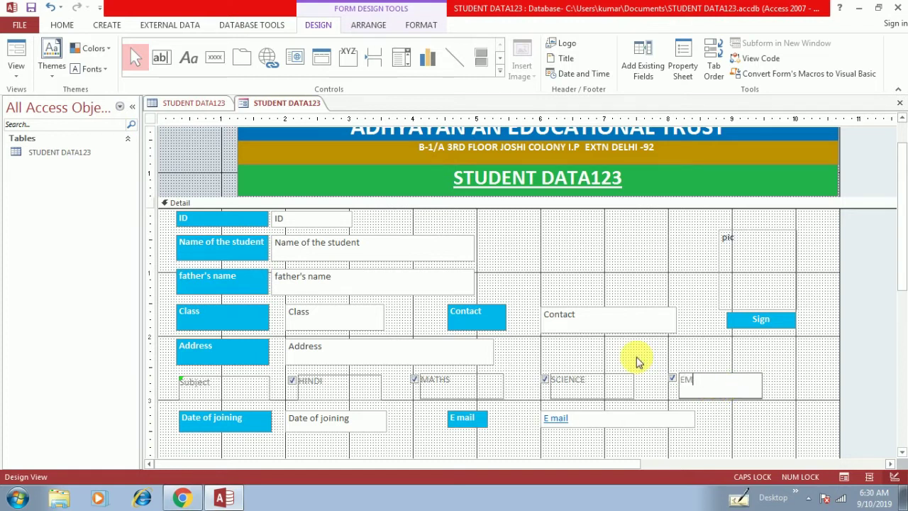
key("BackSpace")
type("N")
type("GLISH")
left_click(902, 285)
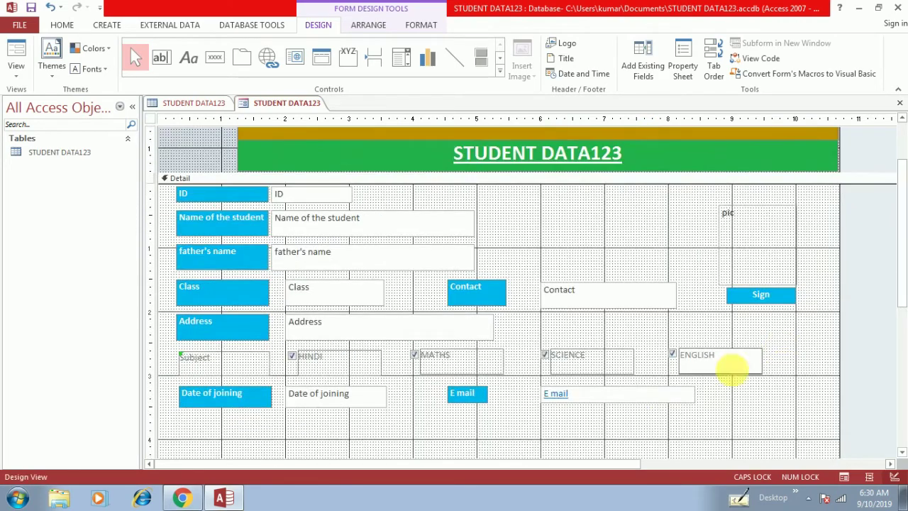
Step: Move the Date of joining and E mail row down two nudges
mouse_move(169, 379)
left_mouse_down()
mouse_move(672, 448)
mouse_move(704, 437)
left_mouse_up()
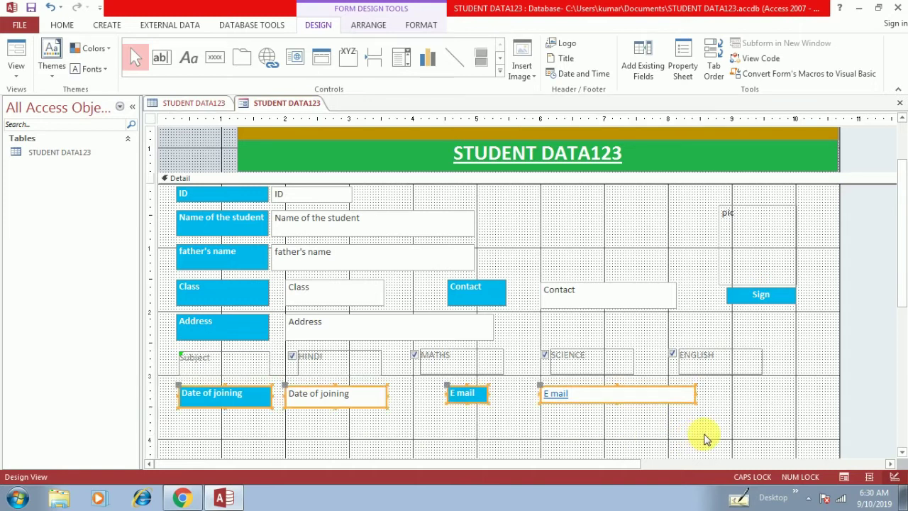
key("Down")
key("Down")
key("Down")
key("Down")
key("Down")
key("Down")
key("Down")
key("Down")
key("Down")
key("Down")
key("Down")
key("Down")
key("Down")
key("Down")
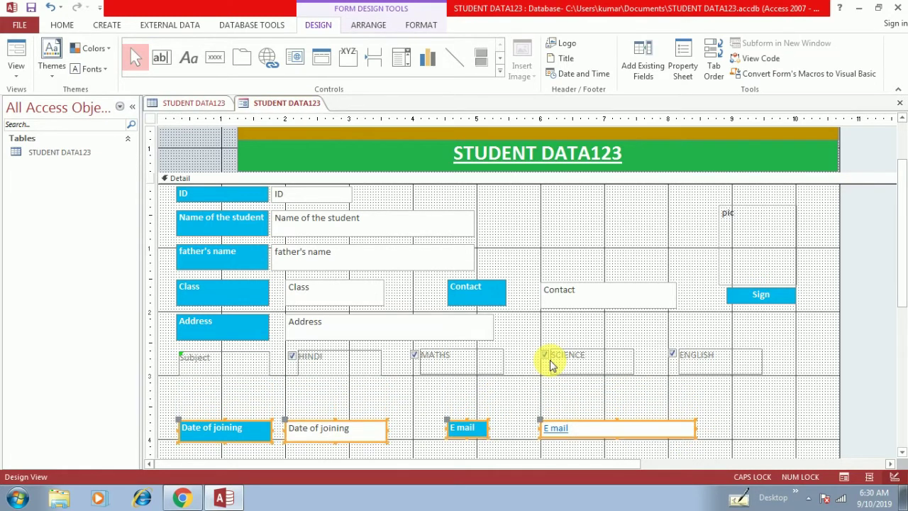
key("Down")
Step: Duplicate the ENGLISH checkbox and drag the copy left under HINDI
left_click(672, 352)
left_click(673, 359)
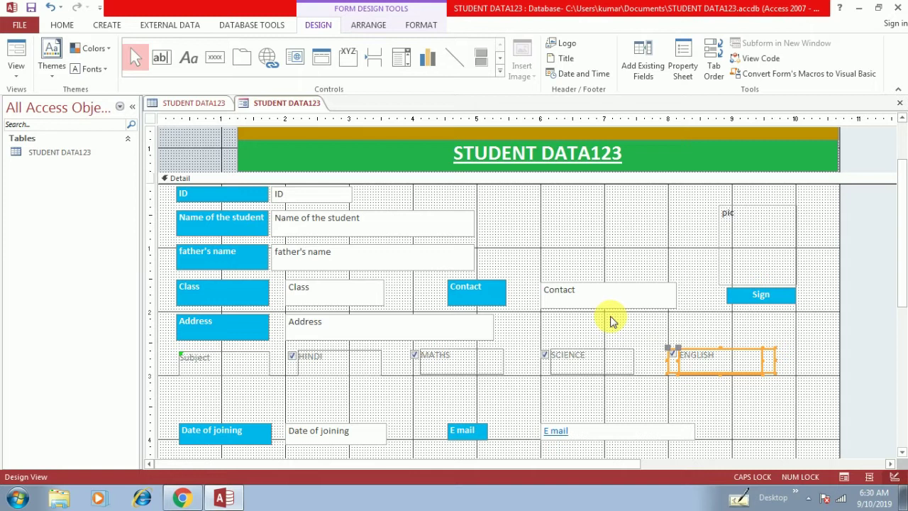
key("ctrl+v")
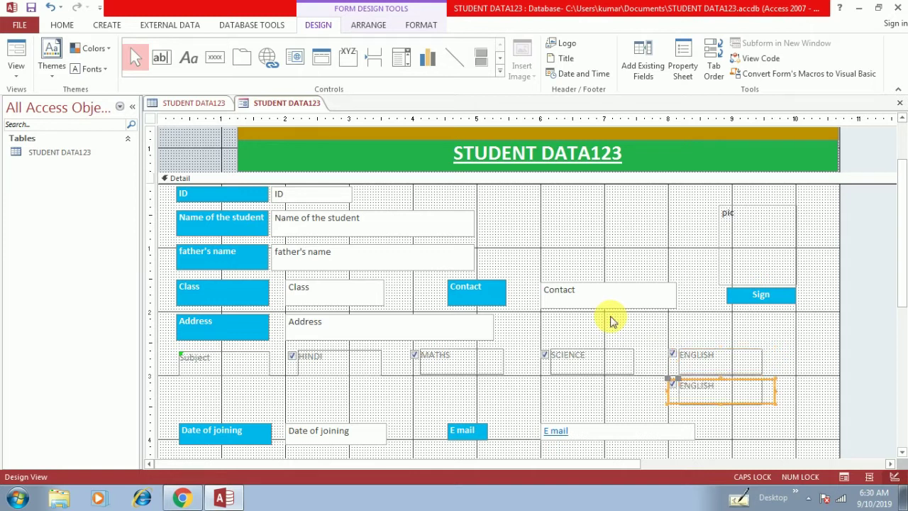
left_click_drag(675, 386, 307, 392)
Step: Place the ENGLISH copy under HINDI and rename it SOCIAL STUDY
left_click(450, 405)
left_click(346, 395)
left_click(342, 394)
type("SOCIAL STUDY")
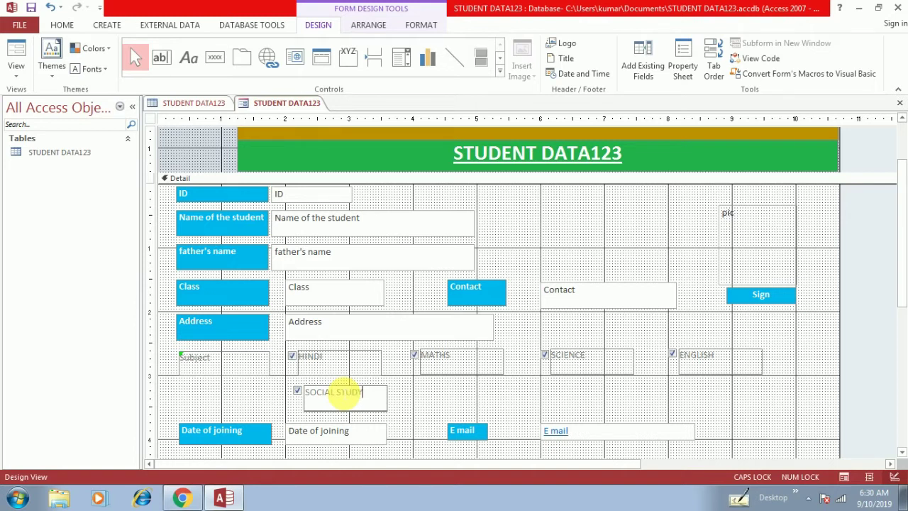
left_click(411, 399)
Step: Duplicate SOCIAL STUDY, place the copy to its right, and begin retyping its caption as POL. SCIENCE
left_click(326, 394)
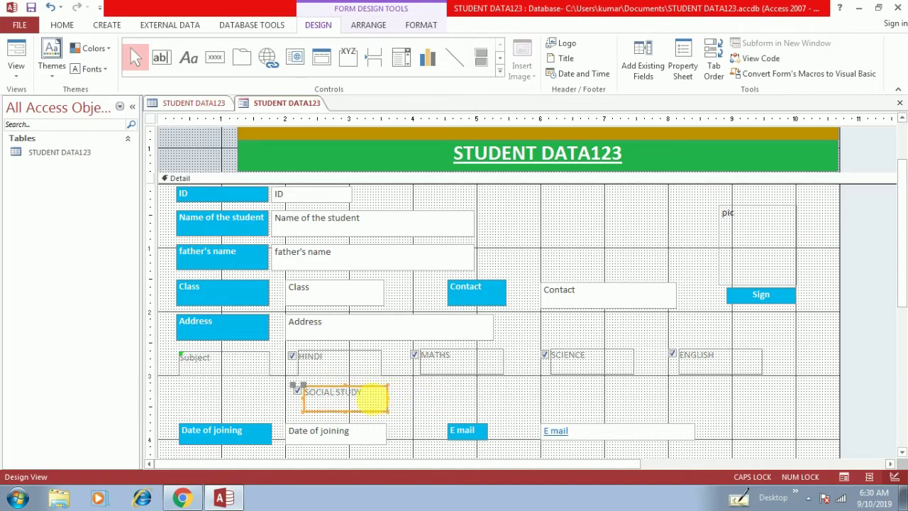
left_click(301, 395)
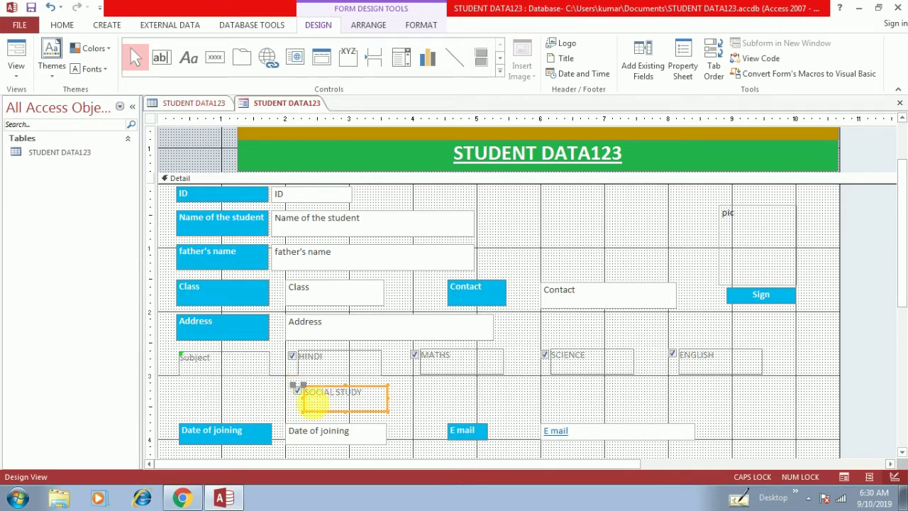
left_click(299, 396)
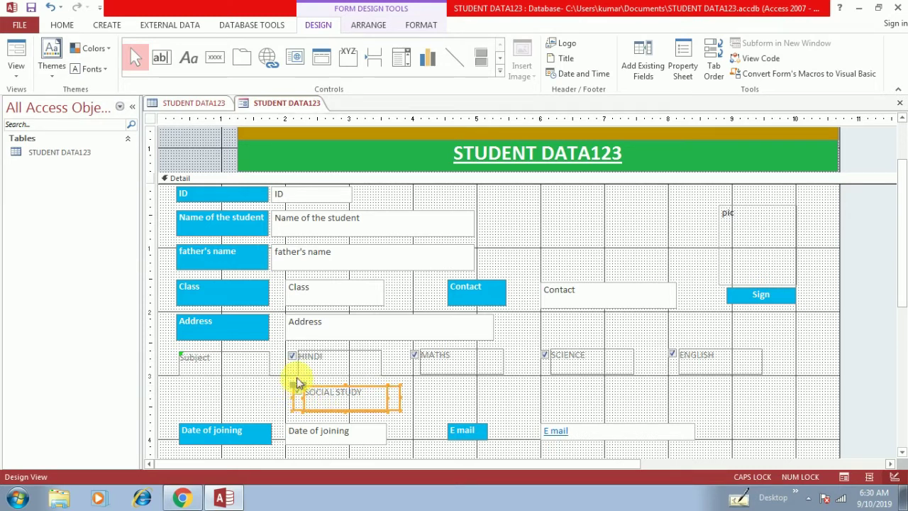
key("ctrl+v")
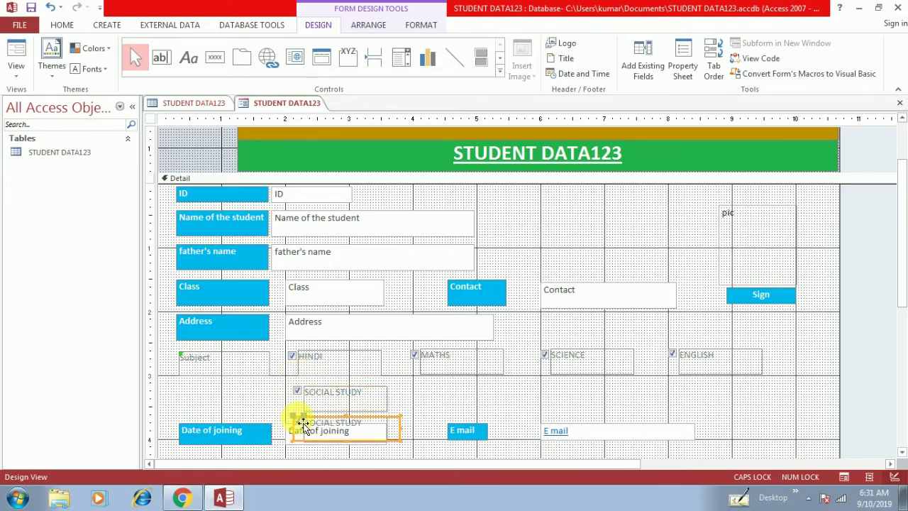
left_click_drag(300, 423, 426, 391)
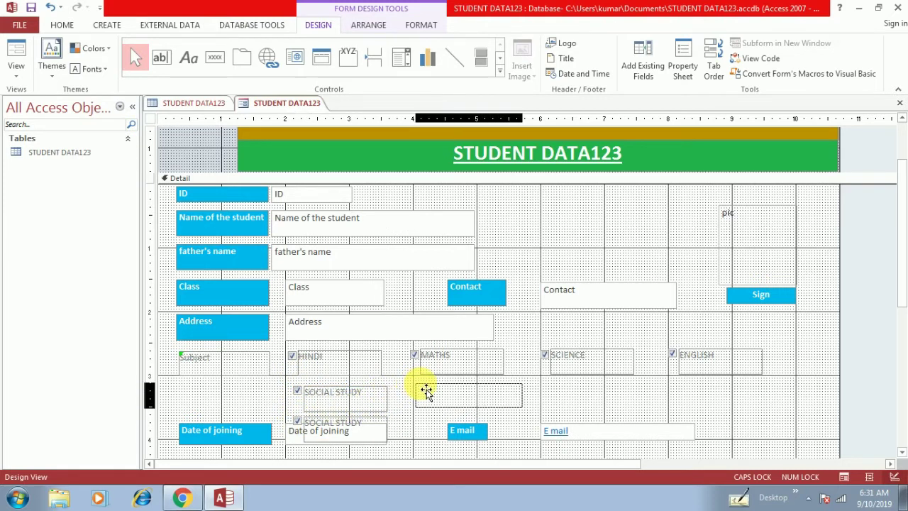
left_click_drag(425, 391, 425, 394)
left_click(577, 404)
left_click(489, 395)
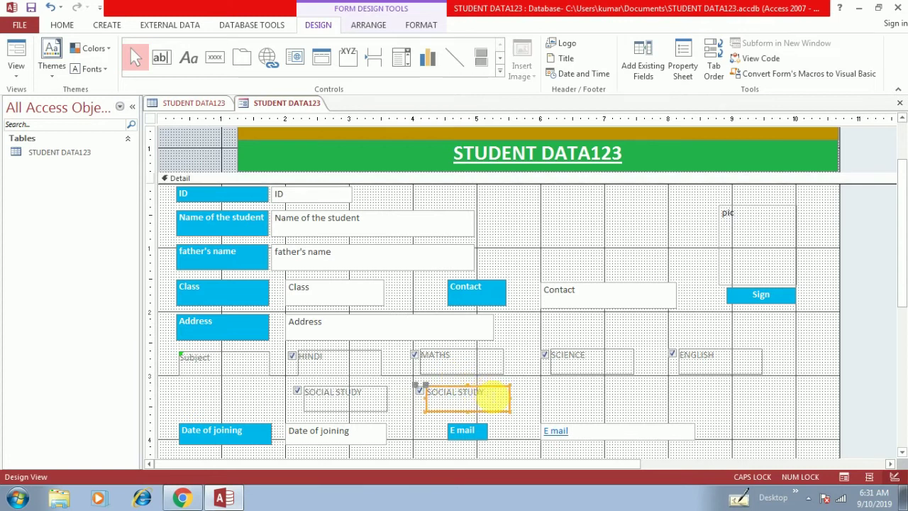
double_click(490, 396)
left_click(494, 397)
type("POL. SCIENCE")
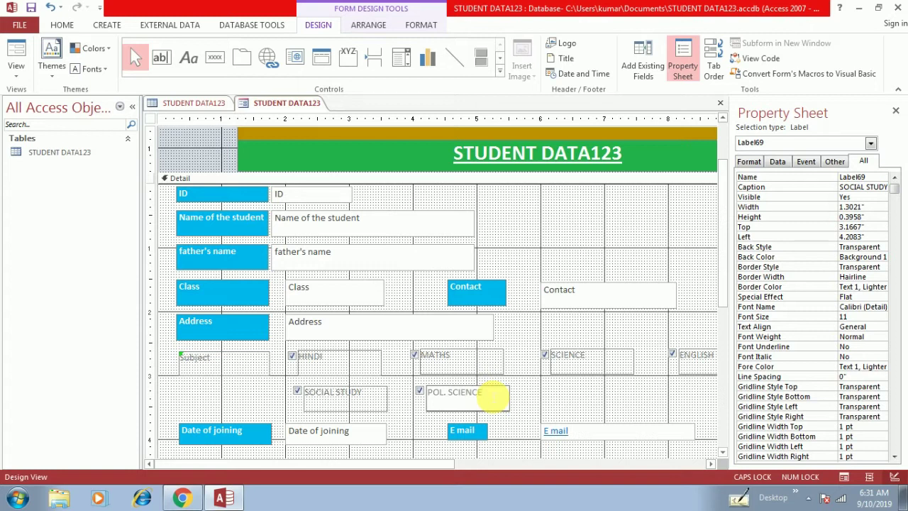
Step: Place a copy of the POL. SCIENCE checkbox under SCIENCE
left_click(896, 112)
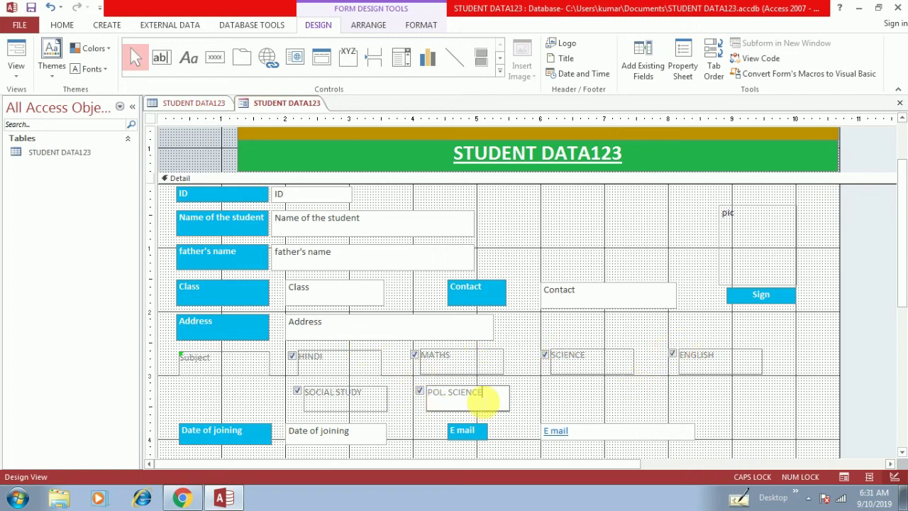
left_click(489, 403)
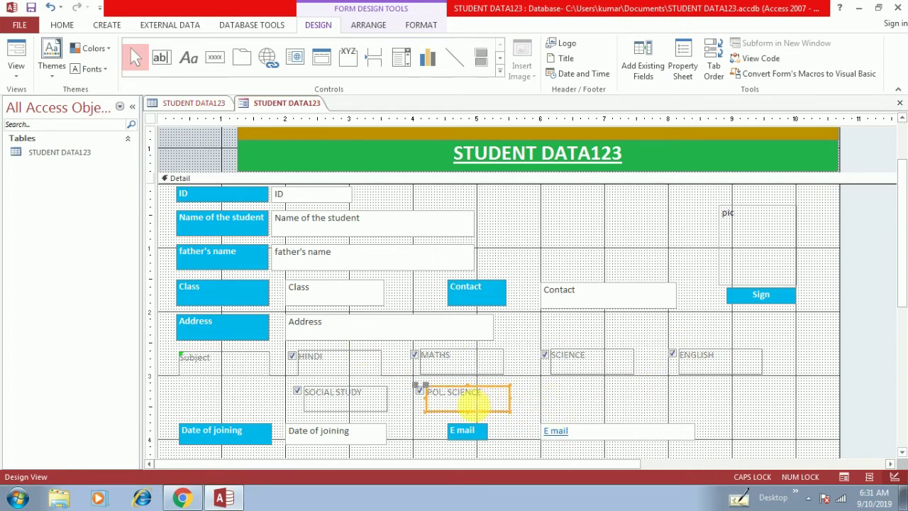
left_click(439, 397)
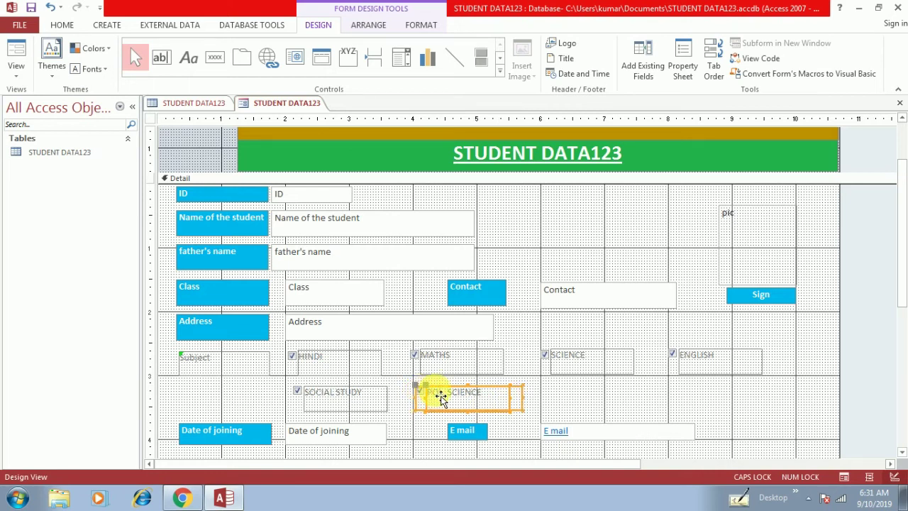
mouse_move(435, 394)
left_mouse_down()
mouse_move(421, 419)
mouse_move(572, 392)
mouse_move(564, 390)
left_mouse_up()
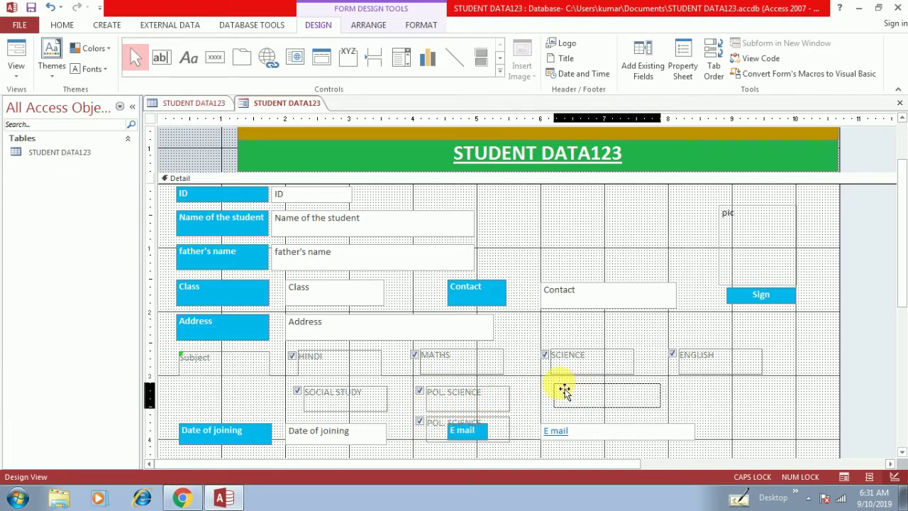
left_click_drag(563, 391, 561, 391)
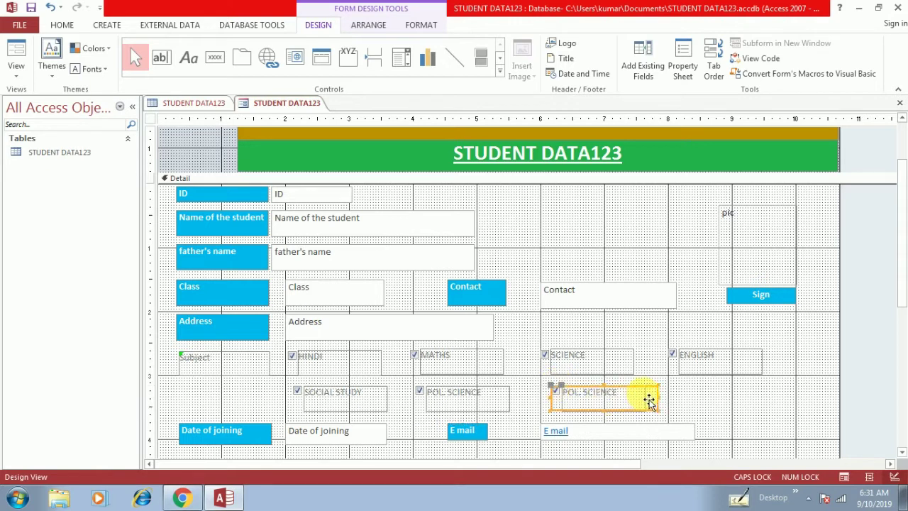
Step: Rename the copy HISTORY and select the Subject label for formatting
left_click(606, 396)
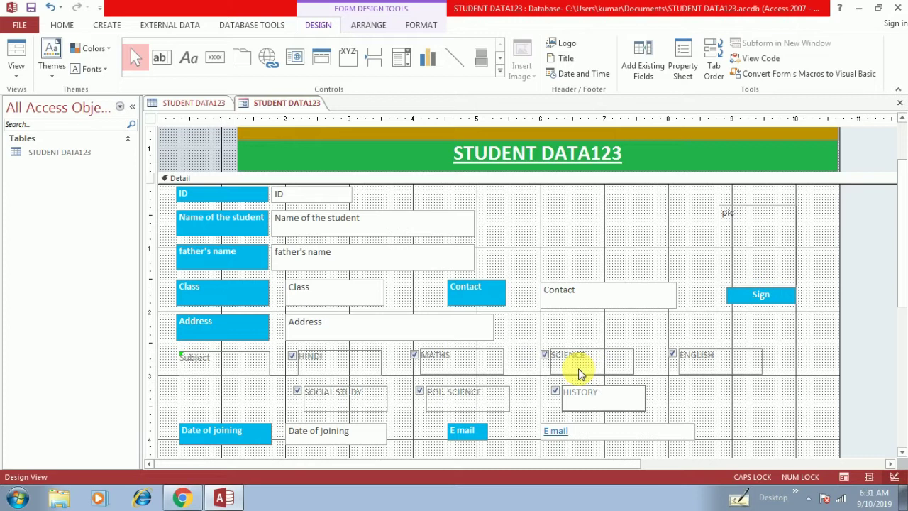
left_click(674, 403)
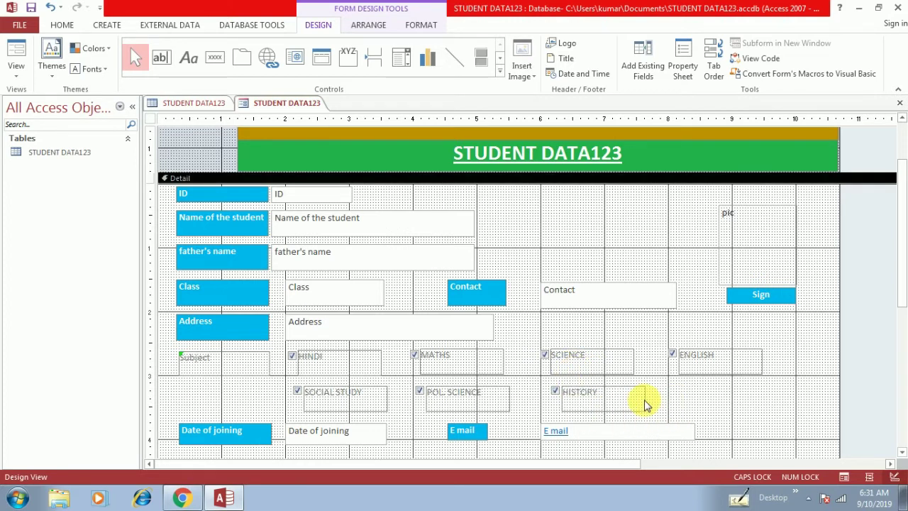
left_click(248, 368)
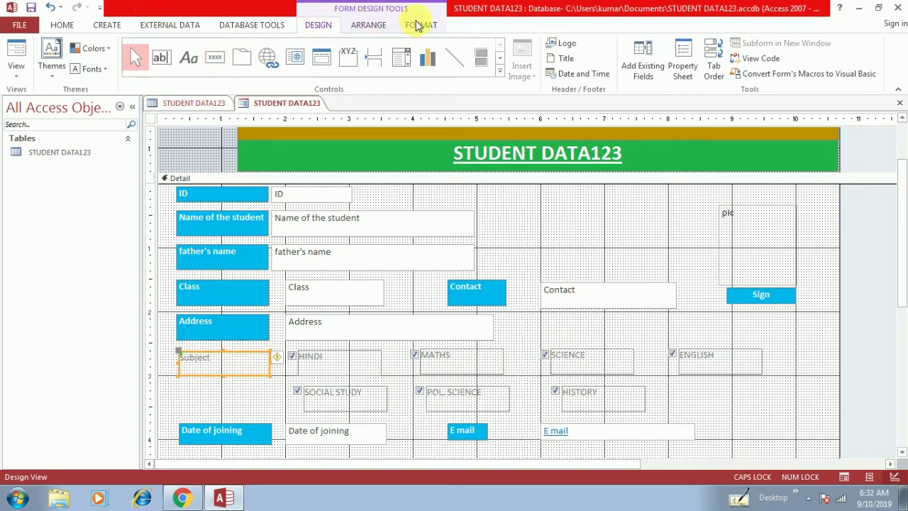
left_click(418, 24)
Step: Give the Subject label a blue background with white, bold text
left_click(168, 71)
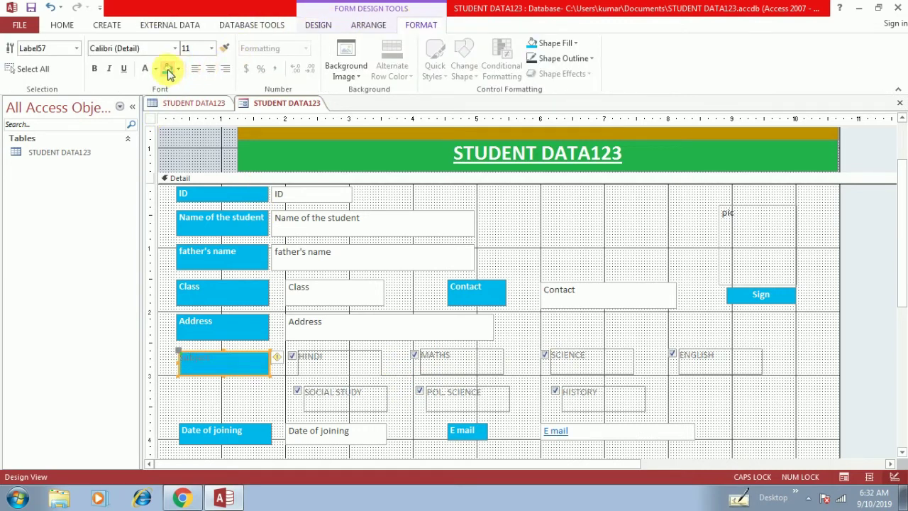
left_click(145, 70)
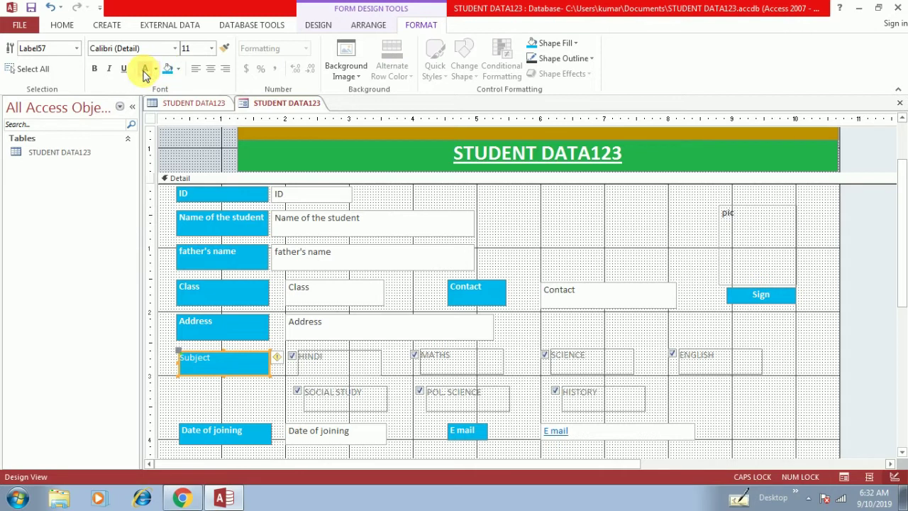
left_click(95, 68)
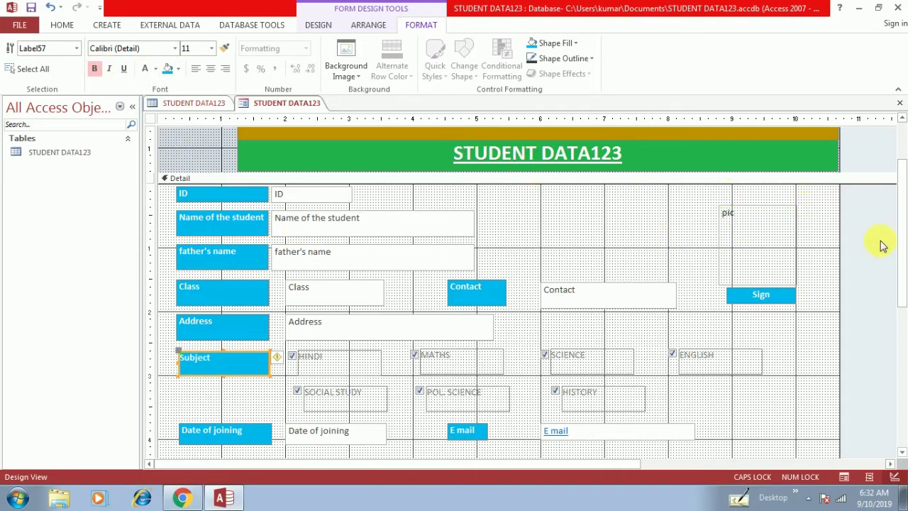
left_click_drag(901, 241, 898, 186)
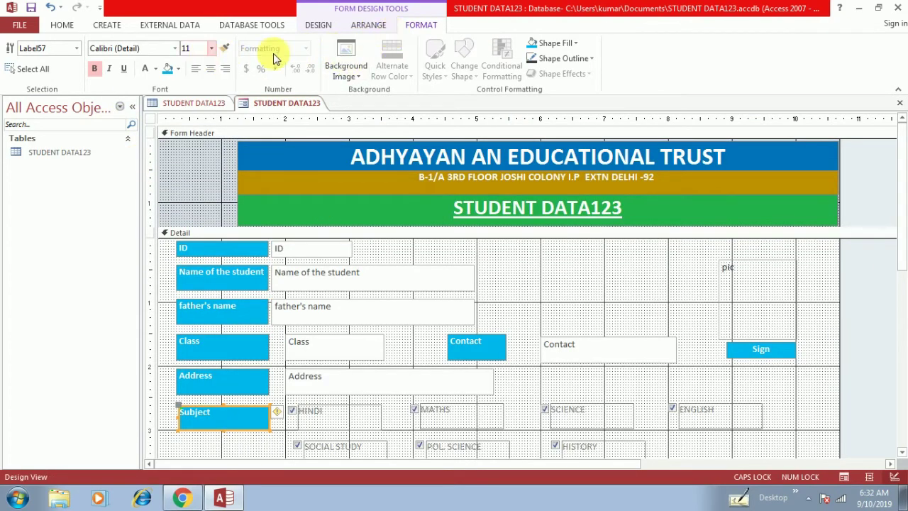
left_click(319, 25)
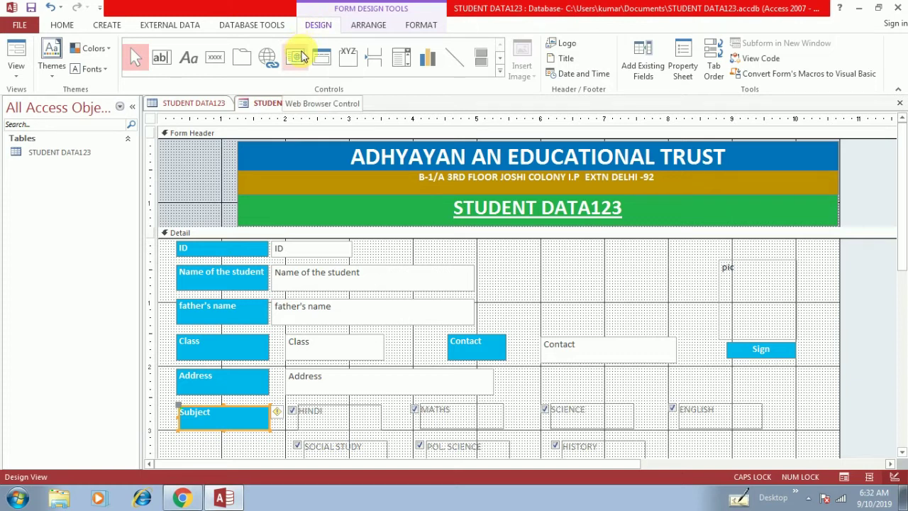
Step: Insert the BLACK11 PNG DSS image from the KHAN SAHAB folder at the header's left corner
left_click(500, 73)
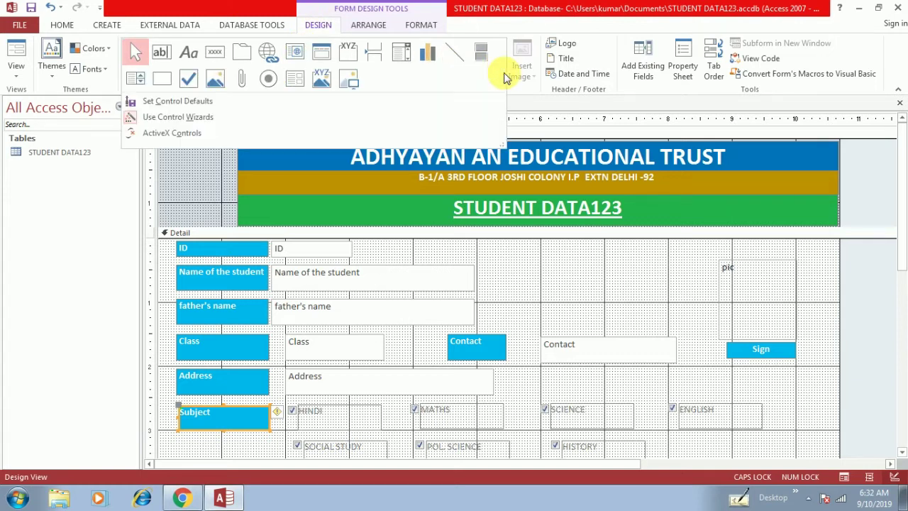
left_click(346, 82)
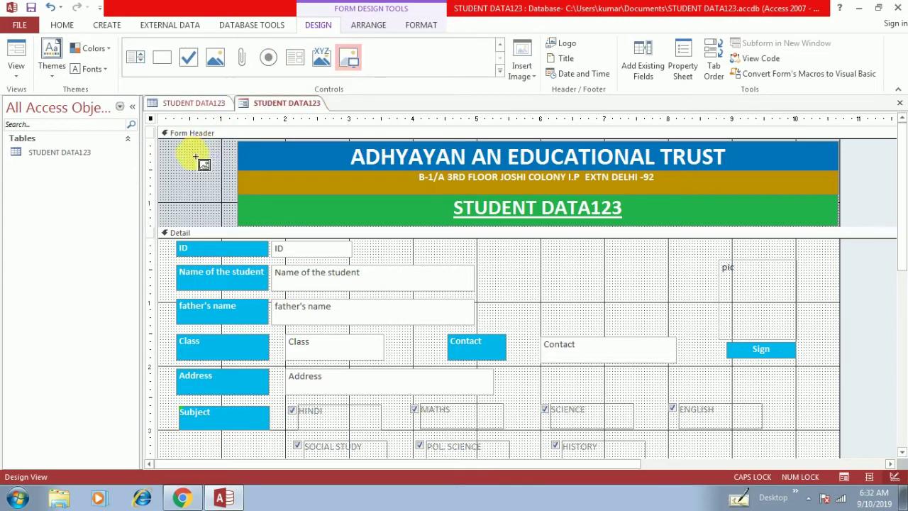
mouse_move(165, 147)
left_mouse_down()
mouse_move(193, 202)
mouse_move(237, 224)
left_mouse_up()
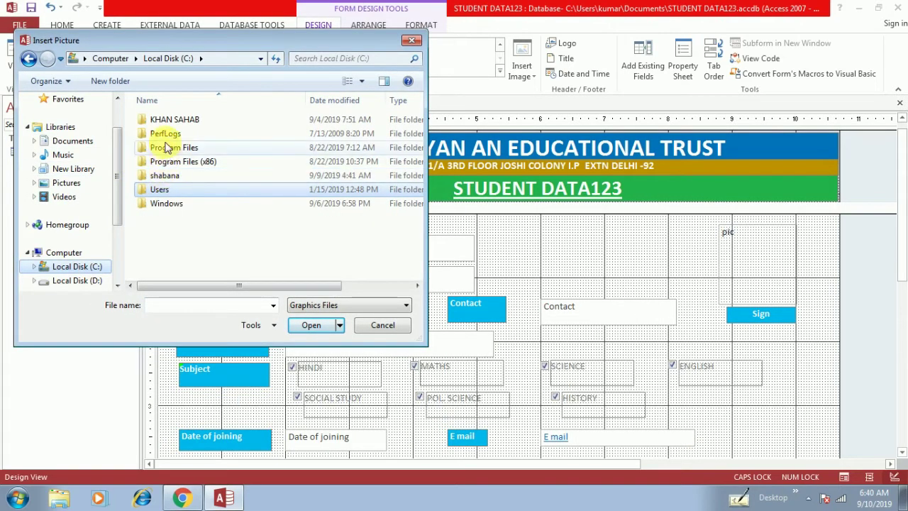
double_click(169, 121)
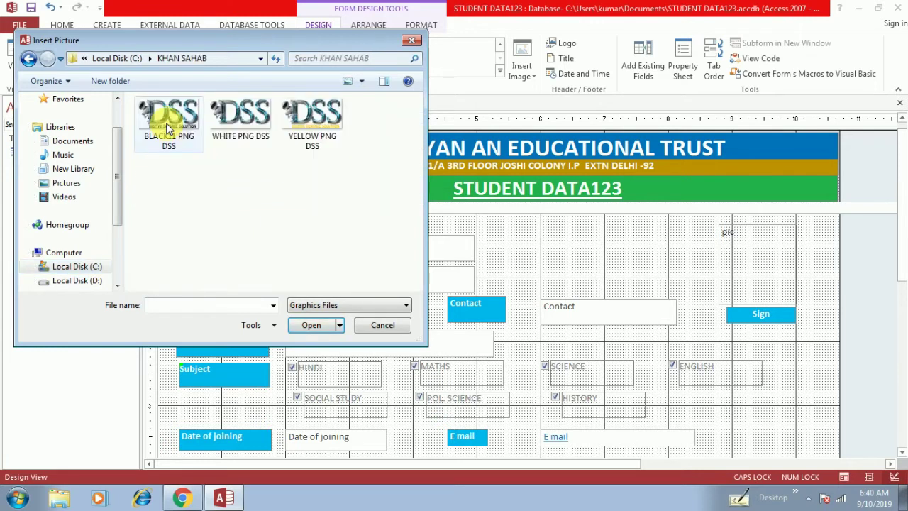
left_click(169, 124)
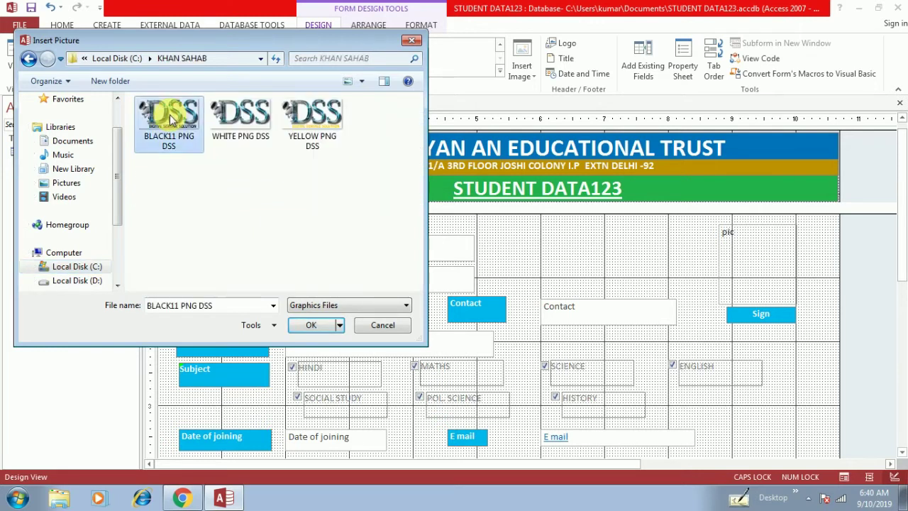
left_click(305, 326)
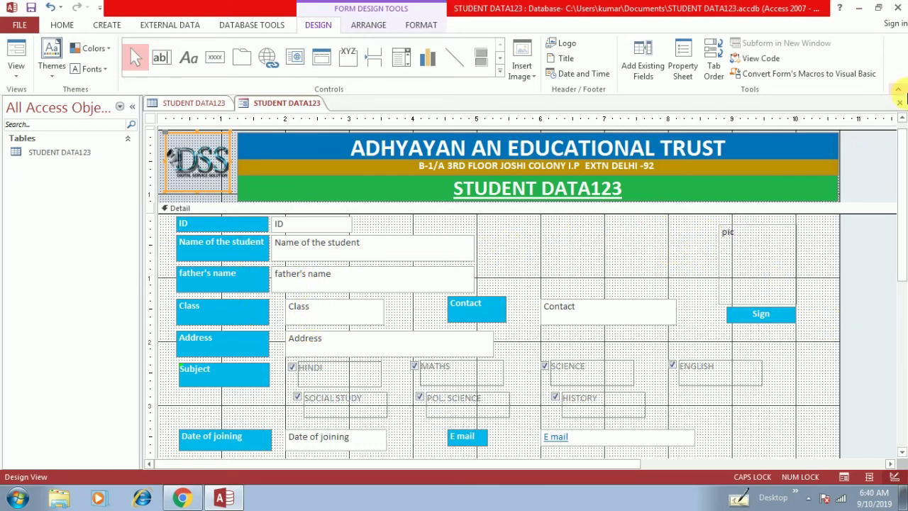
left_click_drag(901, 216, 900, 247)
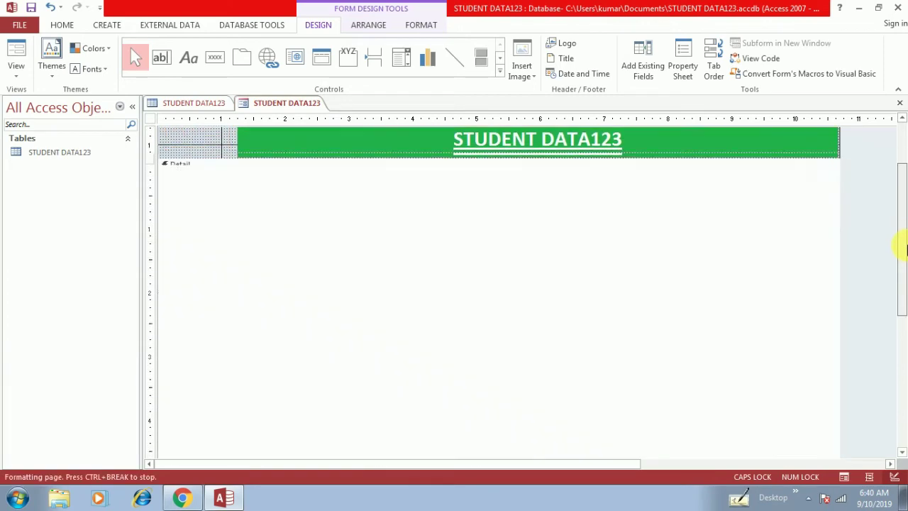
Step: Rearrange the checkboxes so HISTORY sits under MATHS and ENGLISH under SCIENCE
left_click(482, 358)
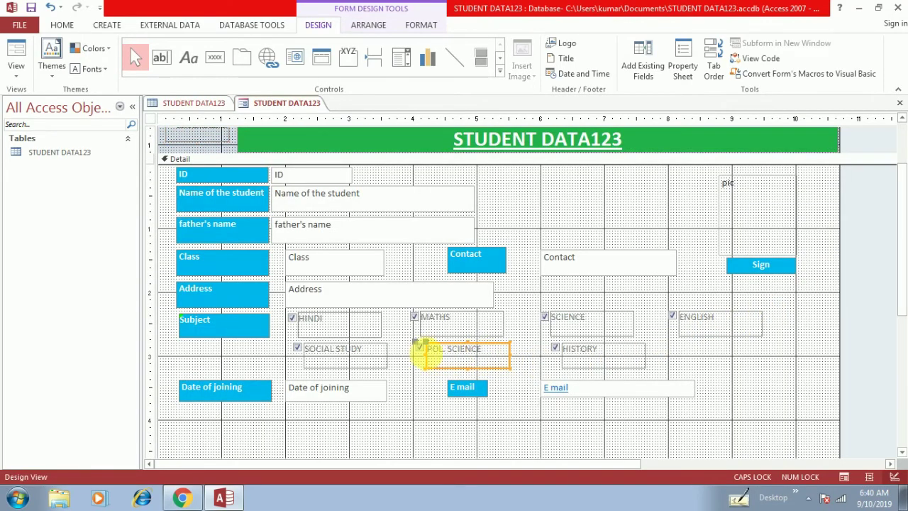
left_click(426, 357)
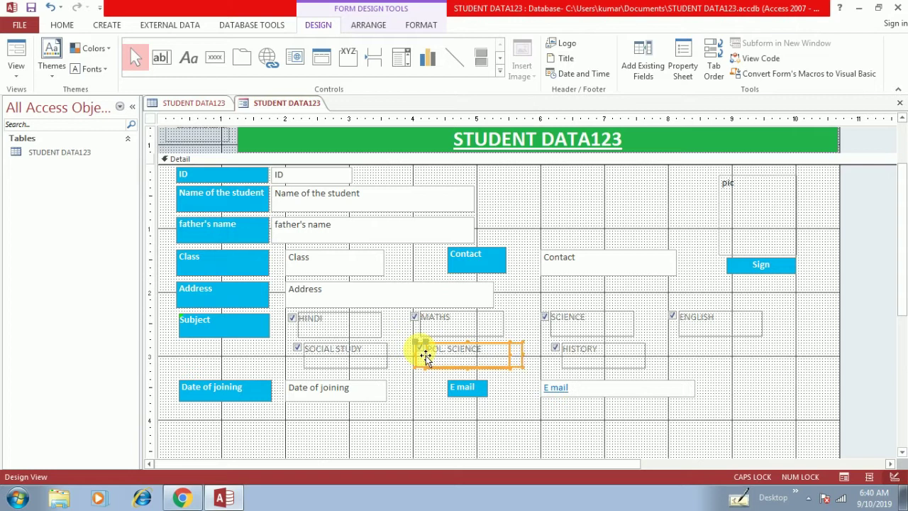
left_click_drag(426, 356, 553, 356)
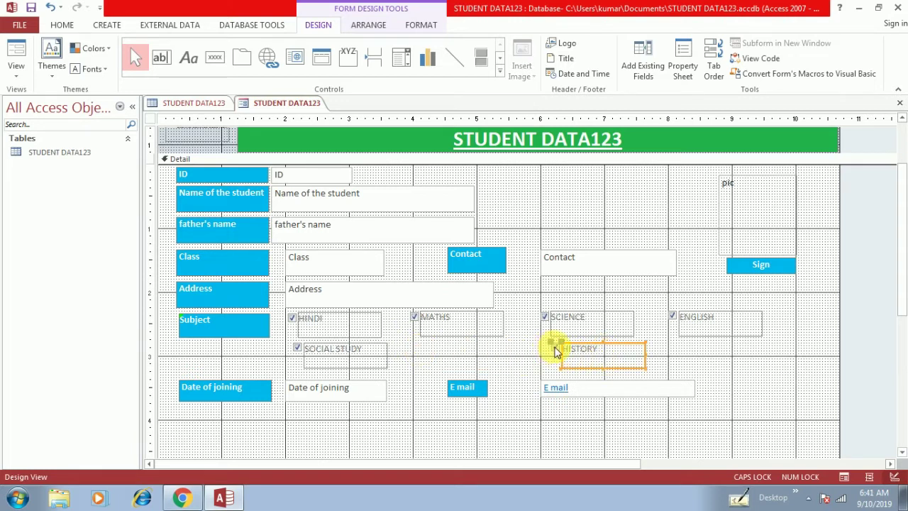
left_click_drag(555, 351, 452, 354)
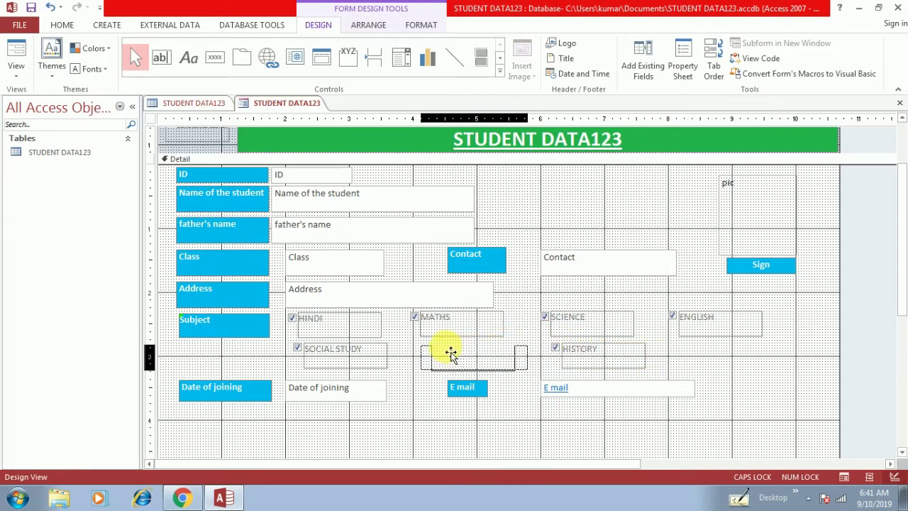
left_click_drag(451, 353, 450, 353)
left_click(742, 326)
mouse_move(683, 319)
left_mouse_down()
mouse_move(630, 352)
mouse_move(567, 349)
left_mouse_up()
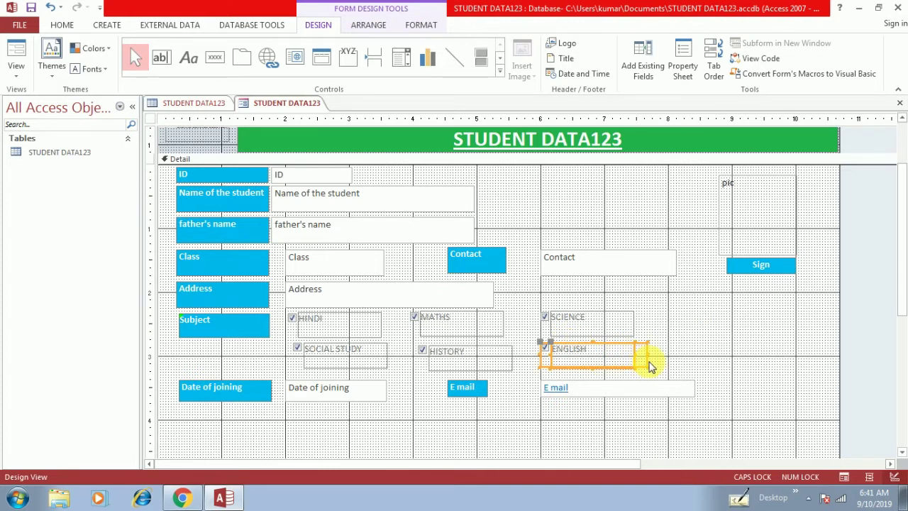
left_click(440, 359)
left_click(422, 352)
left_click_drag(506, 366, 507, 364)
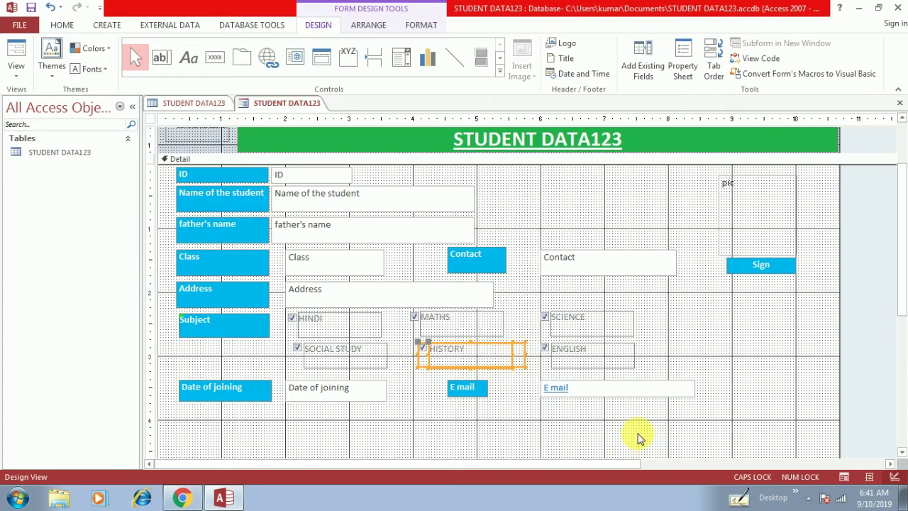
Step: Nudge the Date of joining and E mail row up slightly
left_click_drag(728, 418, 509, 440)
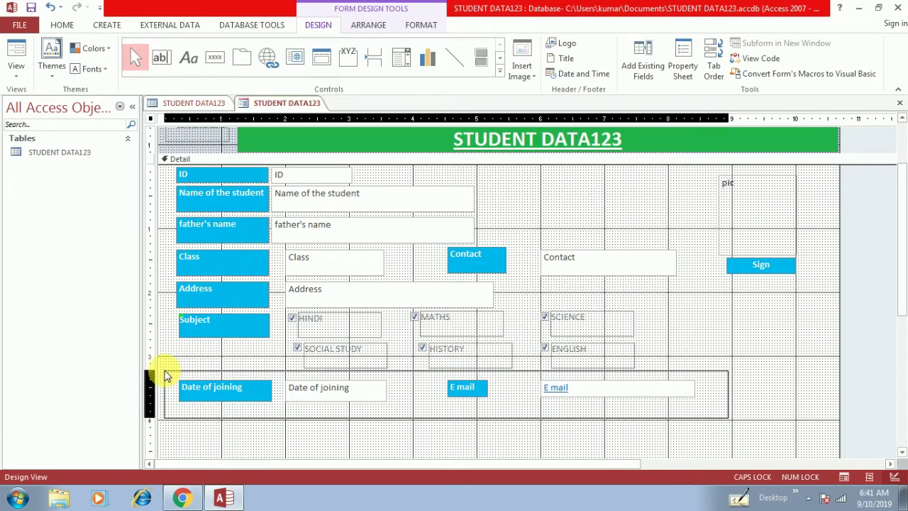
left_click_drag(190, 409, 167, 373)
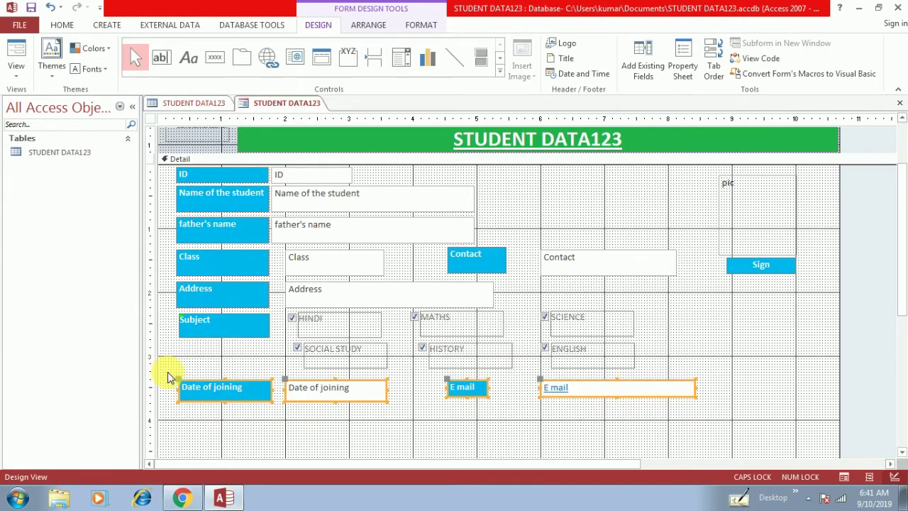
key("Up")
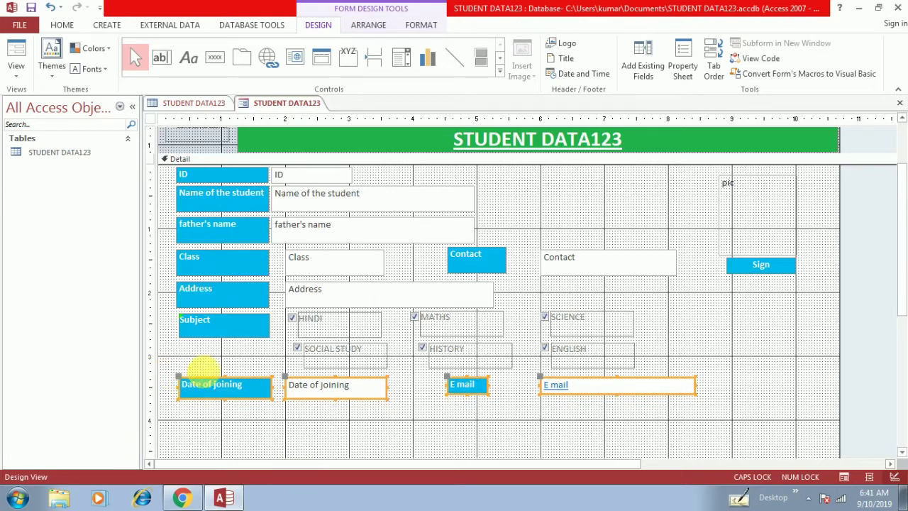
left_click(701, 351)
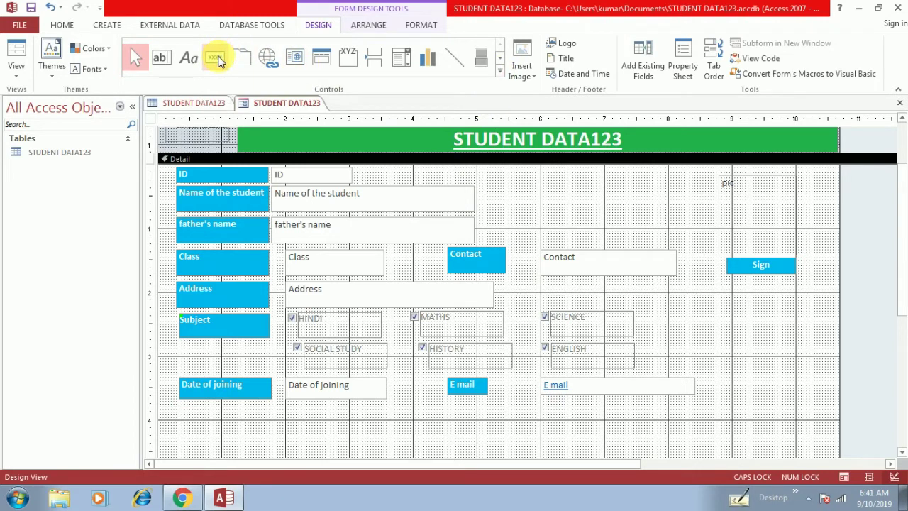
Step: Add a button beside SCIENCE that goes to the first record, captioned 'First Record'
left_click(218, 58)
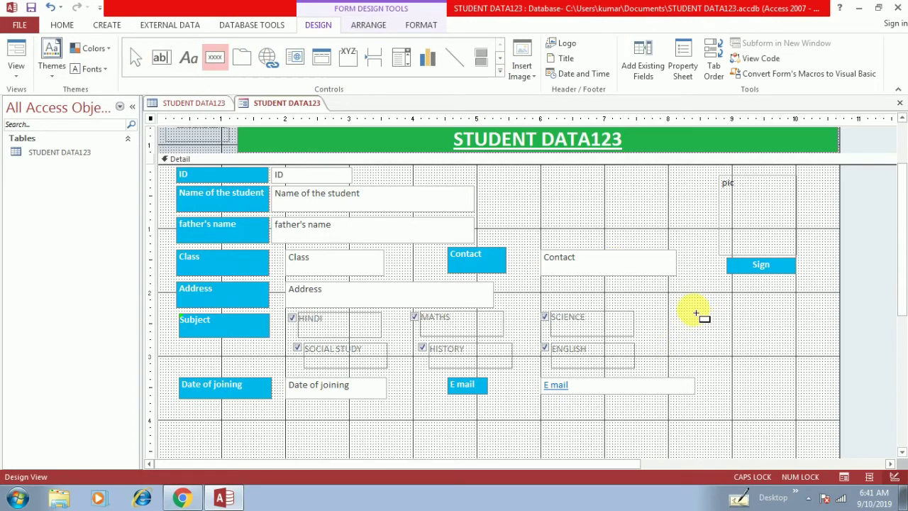
mouse_move(685, 314)
left_mouse_down()
mouse_move(688, 337)
mouse_move(752, 346)
left_mouse_up()
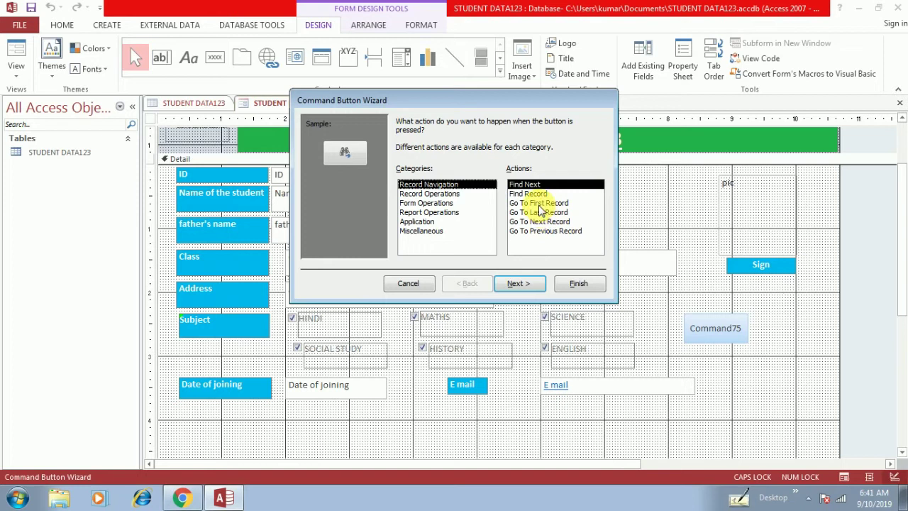
left_click(539, 204)
left_click(518, 283)
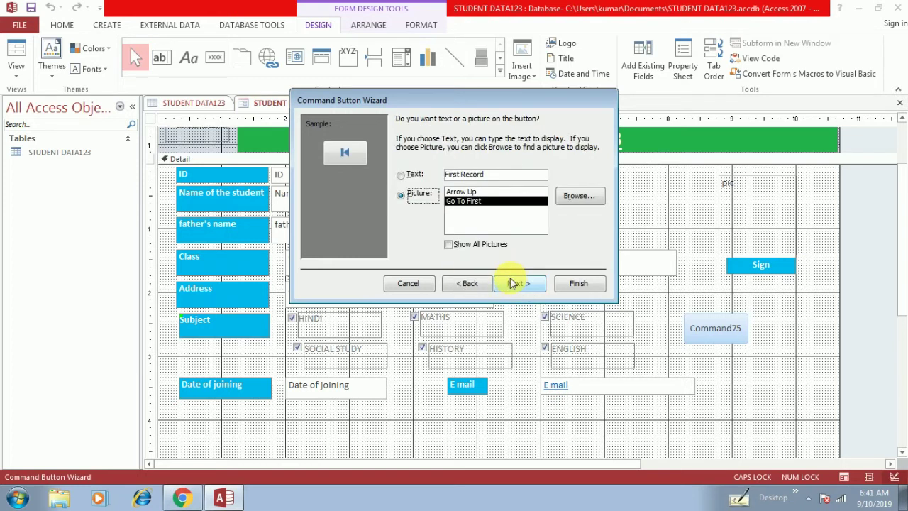
left_click(402, 174)
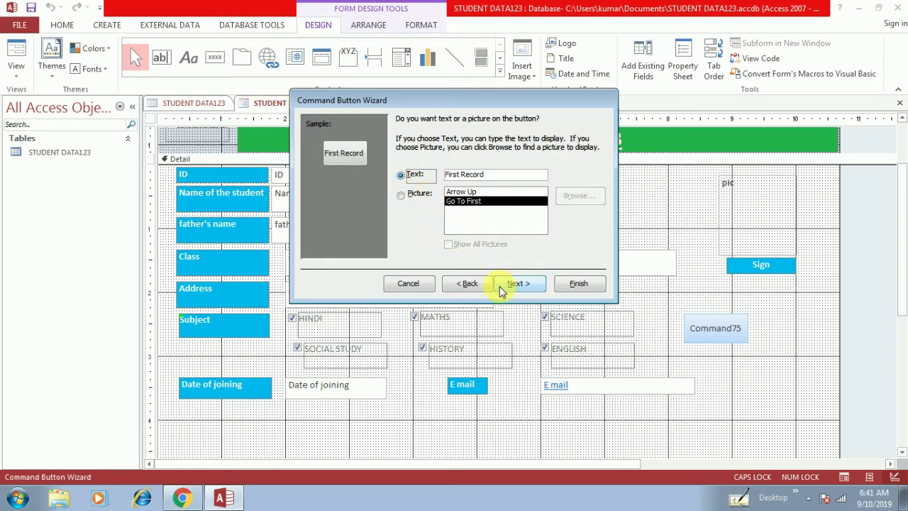
left_click(520, 287)
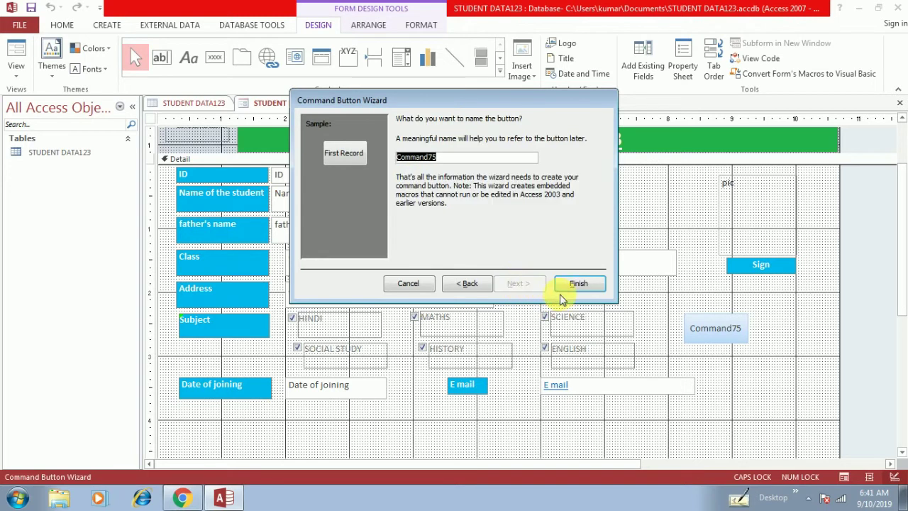
left_click(579, 285)
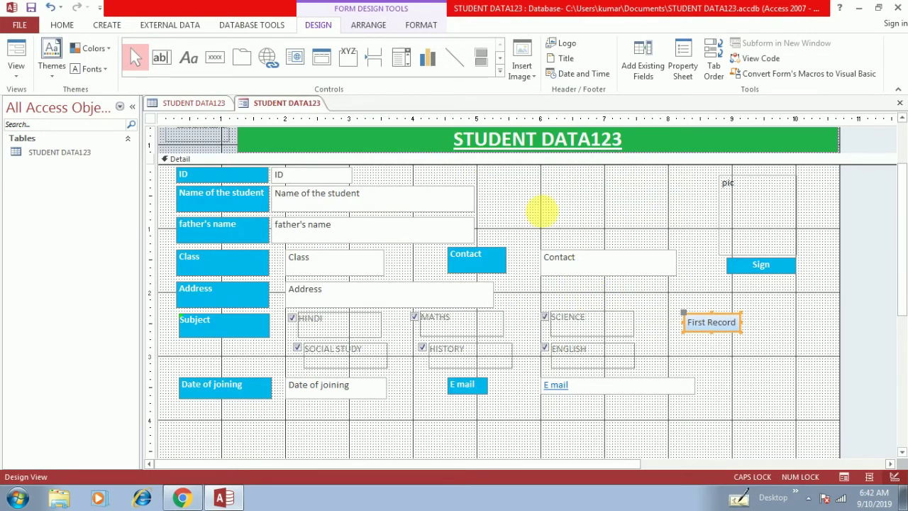
left_click(221, 57)
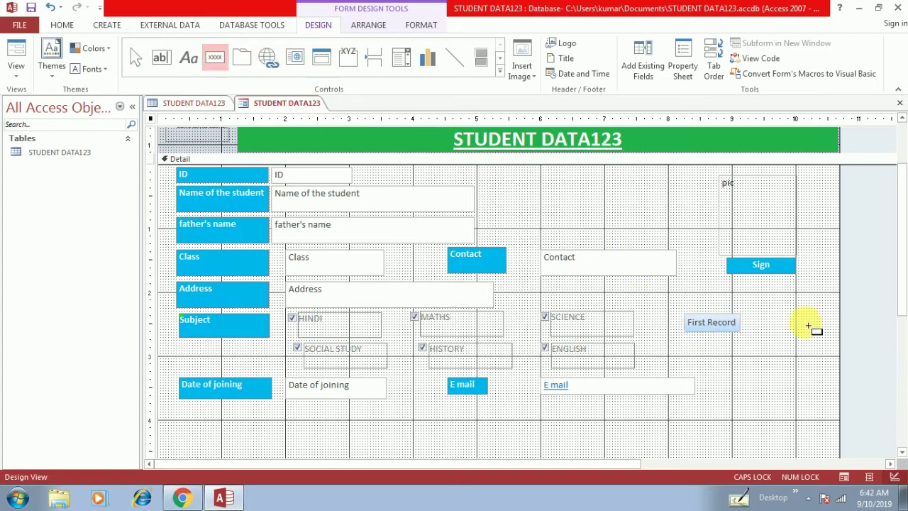
Step: Add a button labelled 'Next Record' right of First Record that goes to the next record
left_click_drag(777, 316, 832, 334)
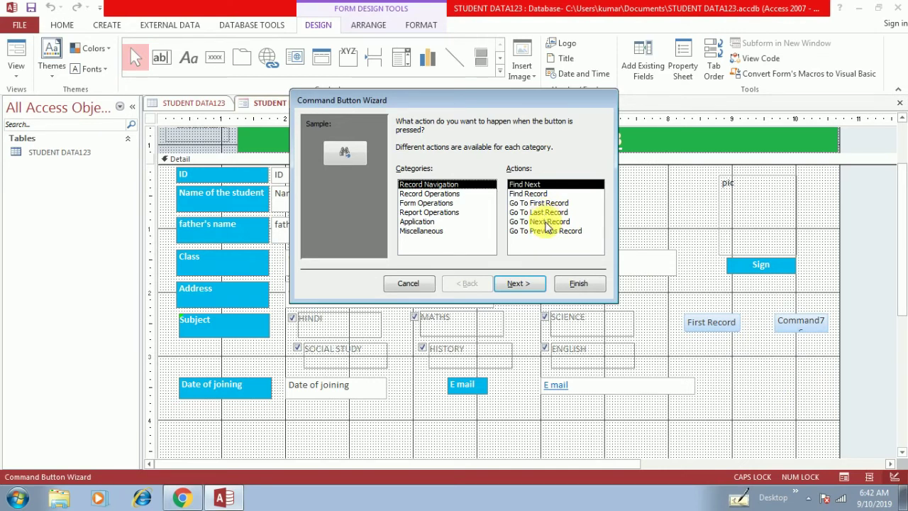
left_click(546, 222)
left_click(520, 283)
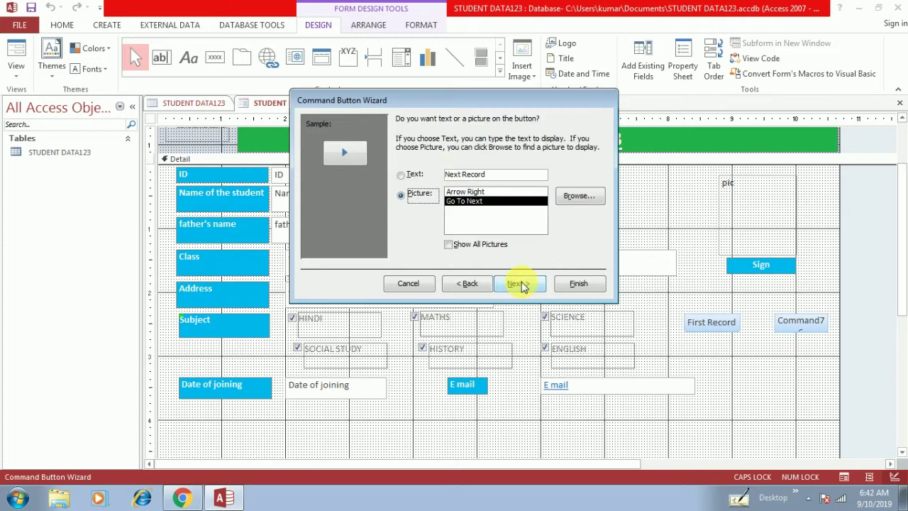
left_click(402, 174)
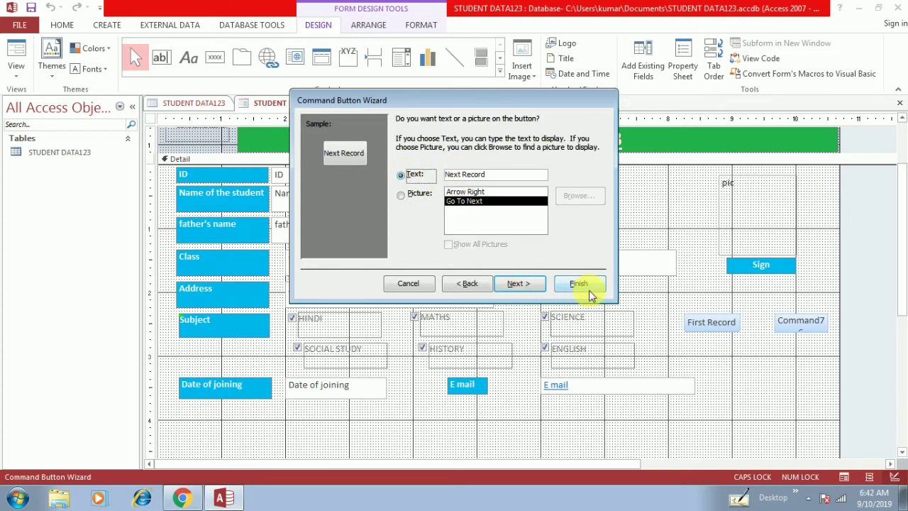
left_click(529, 284)
left_click(578, 284)
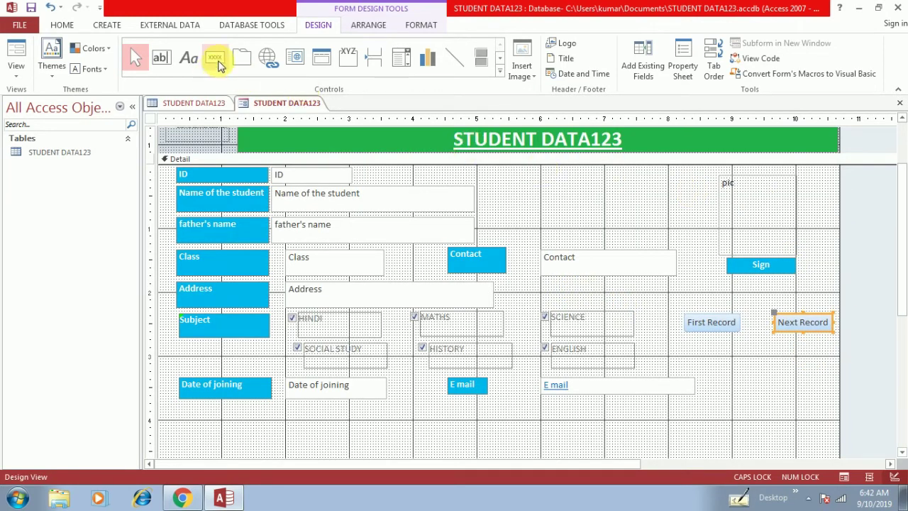
left_click(215, 58)
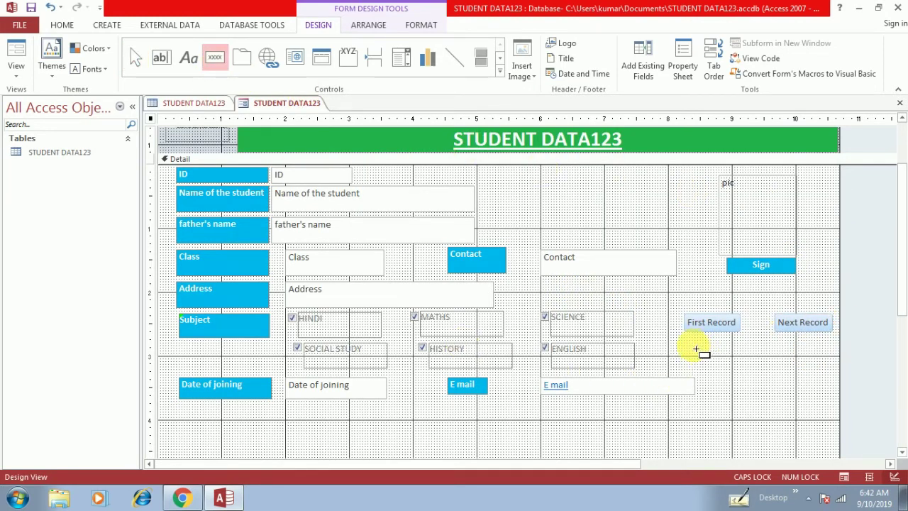
Step: Add a button labelled 'Last Record' below First Record that jumps to the last record
left_click_drag(699, 347, 754, 370)
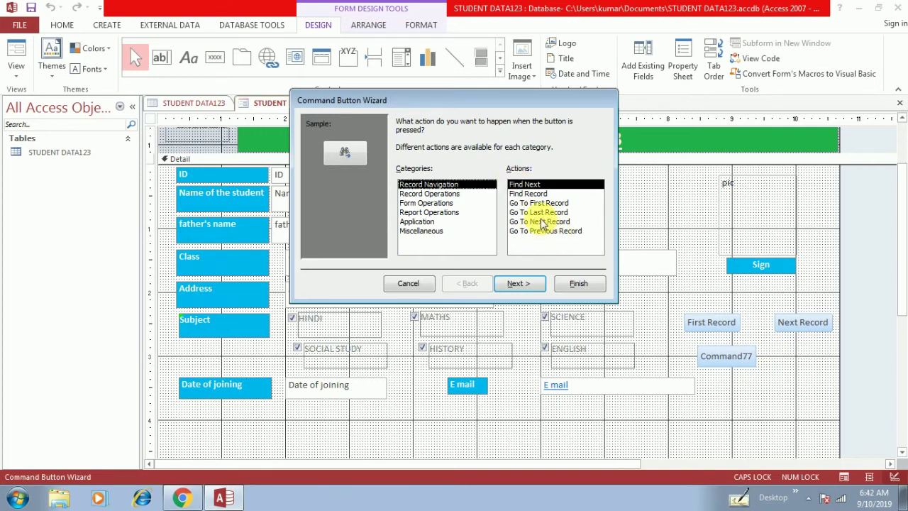
left_click(539, 212)
left_click(518, 283)
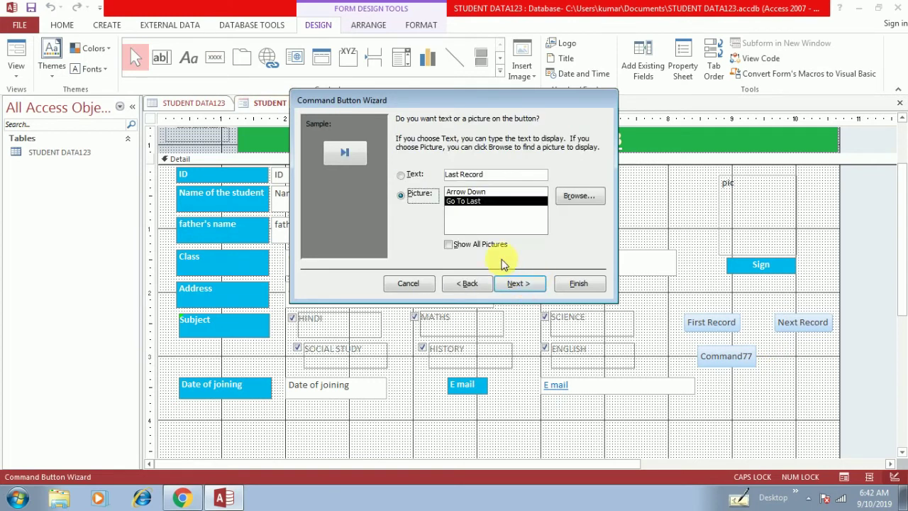
left_click(414, 174)
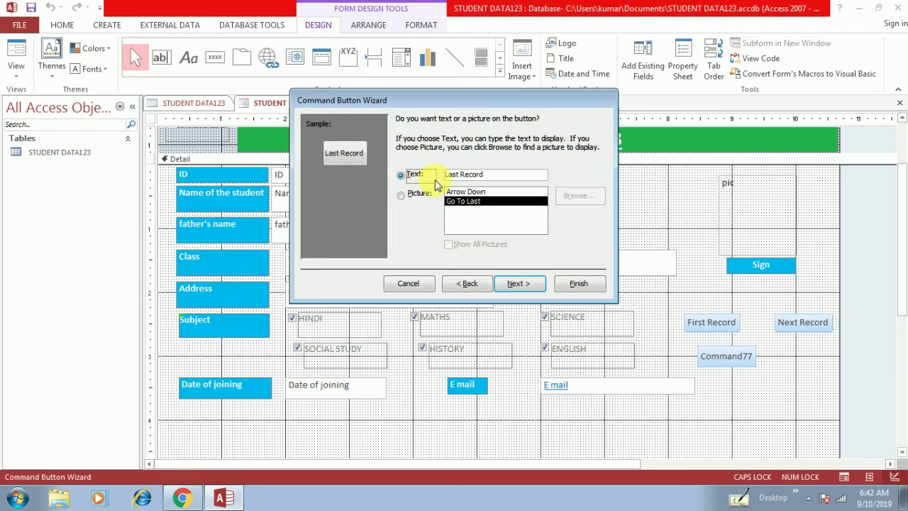
left_click(541, 286)
left_click(580, 285)
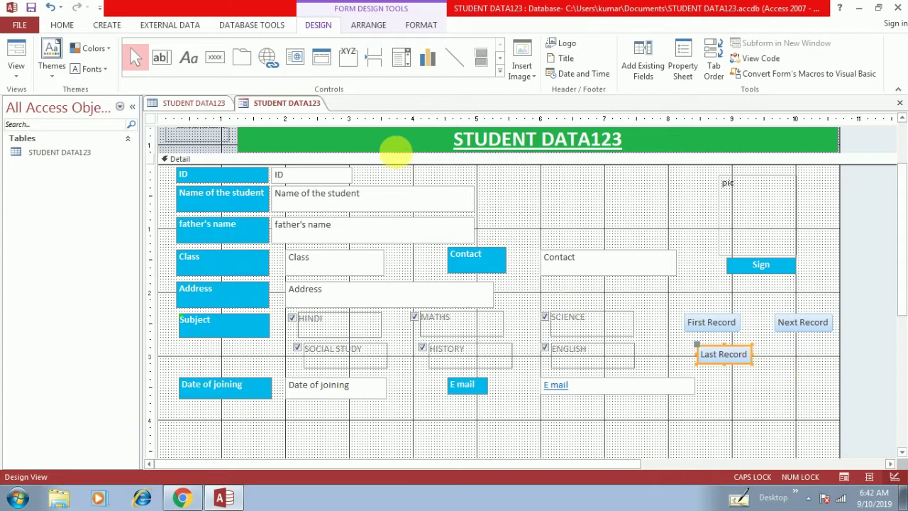
left_click(215, 63)
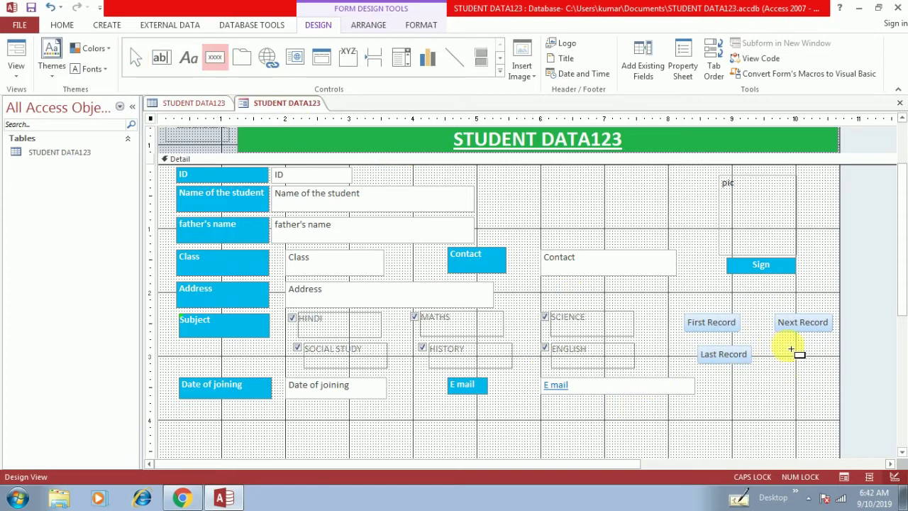
Step: Add an 'Add Record' button below Next Record using the Record Operations > Add New Record action
left_click_drag(780, 352, 834, 368)
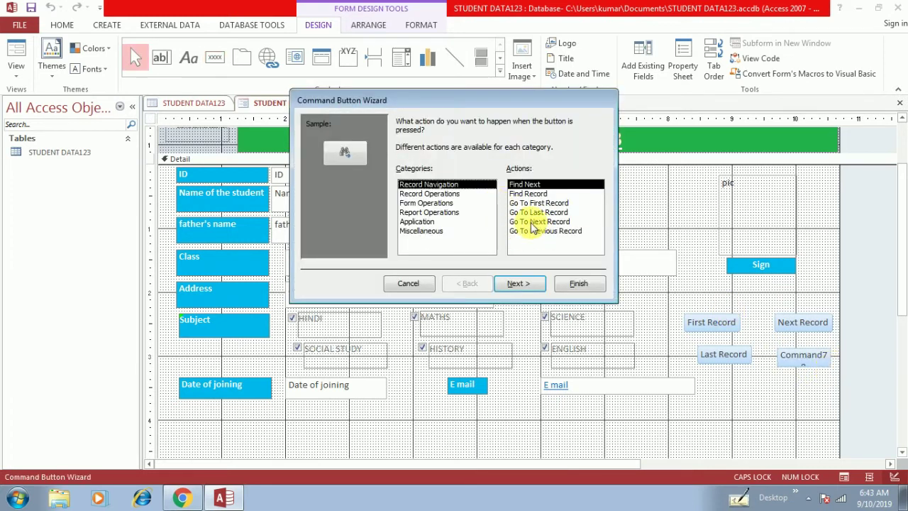
left_click(445, 194)
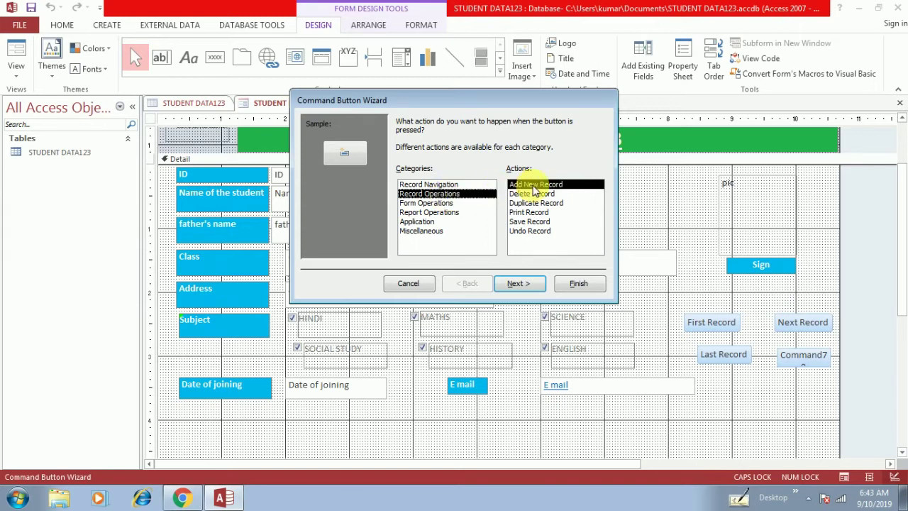
left_click(532, 284)
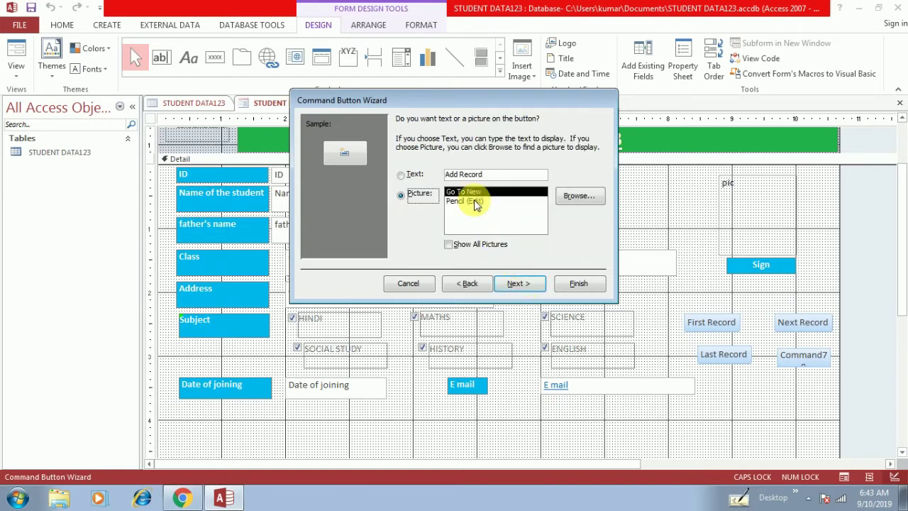
left_click(533, 288)
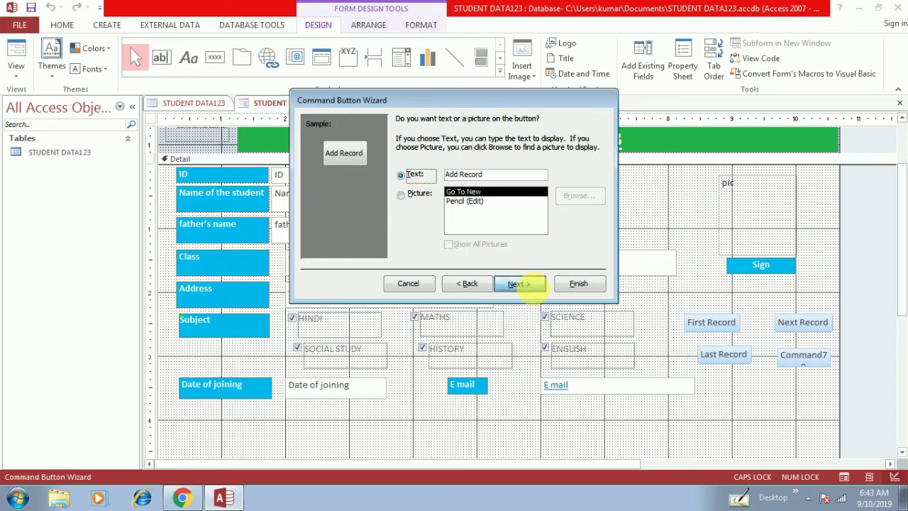
left_click(579, 285)
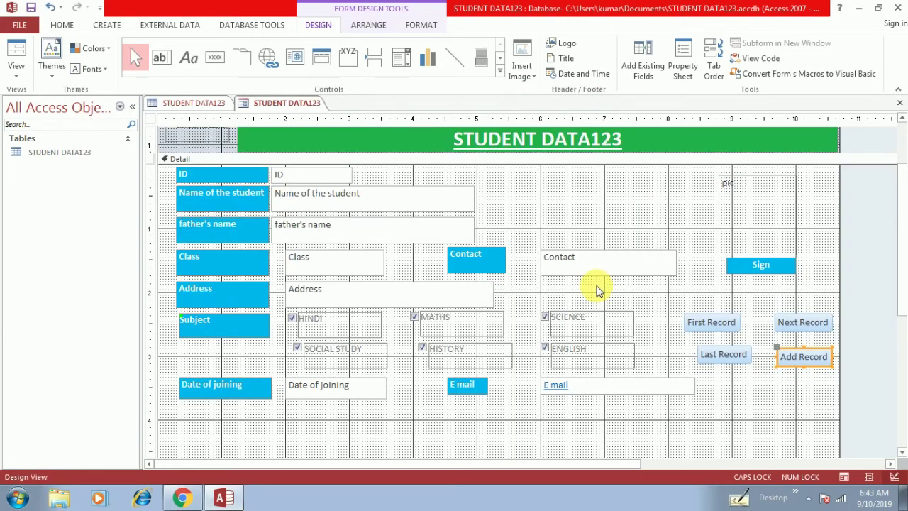
Step: Nudge the Last Record and Add Record buttons so they sit level with each other
left_click(738, 363)
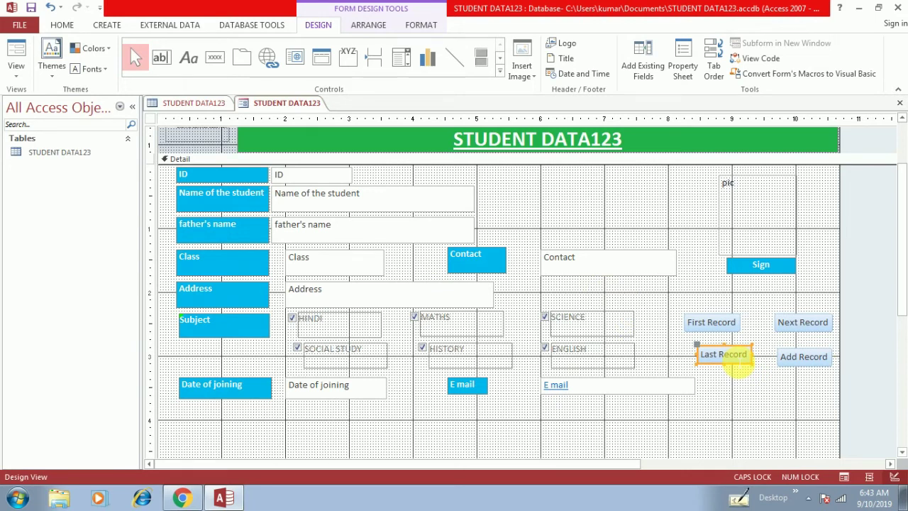
key("Left")
key("Left")
key("Left")
key("Left")
left_click(814, 365)
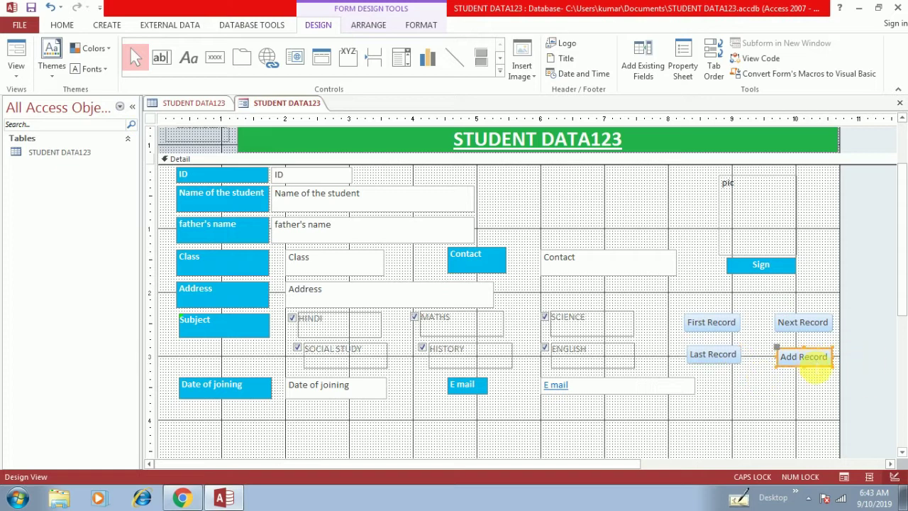
left_click_drag(816, 372, 817, 369)
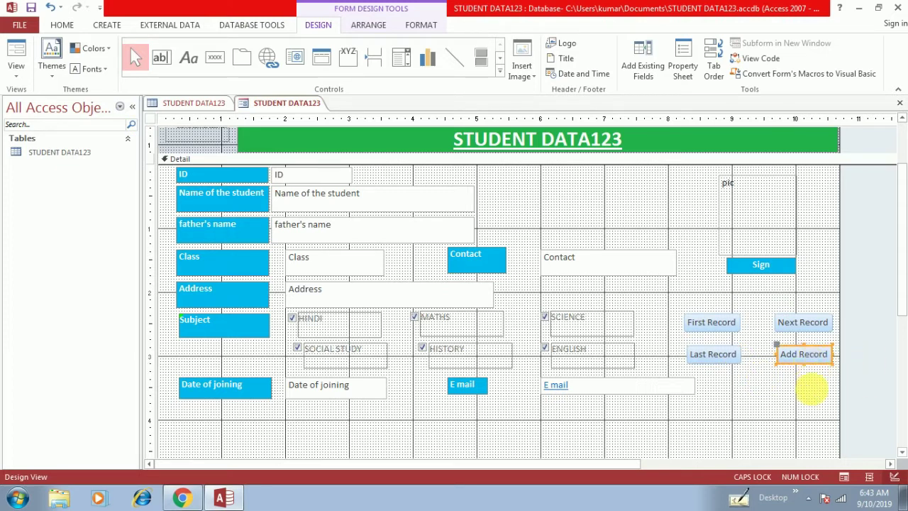
left_click(812, 391)
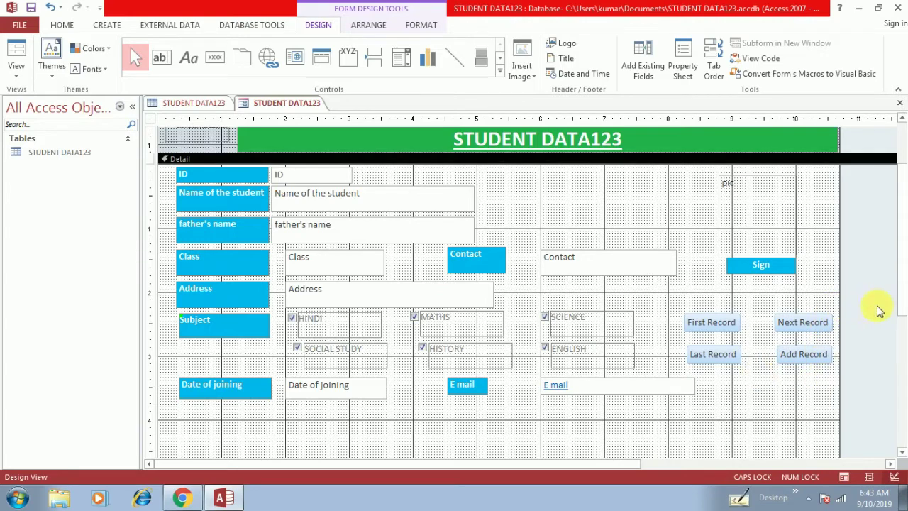
left_click_drag(902, 308, 902, 284)
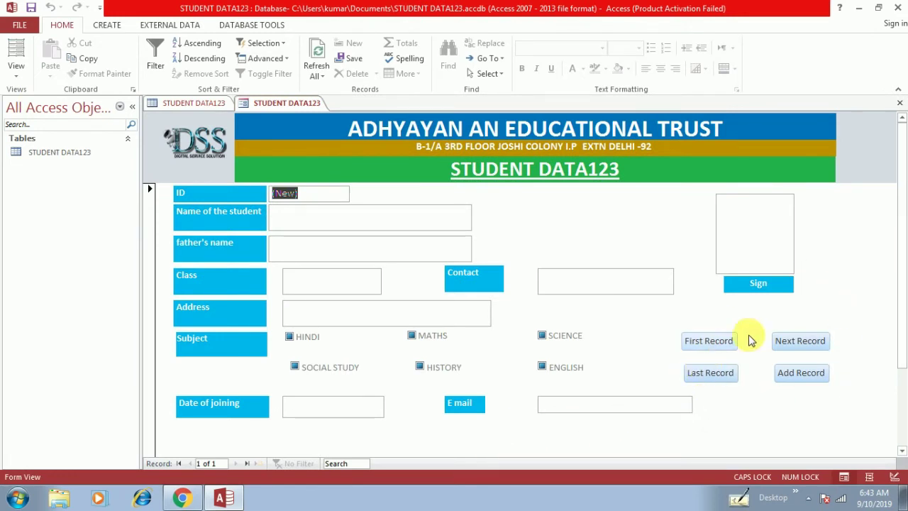
Step: Enter the first student's name, father's name and class 12TH
left_click(303, 218)
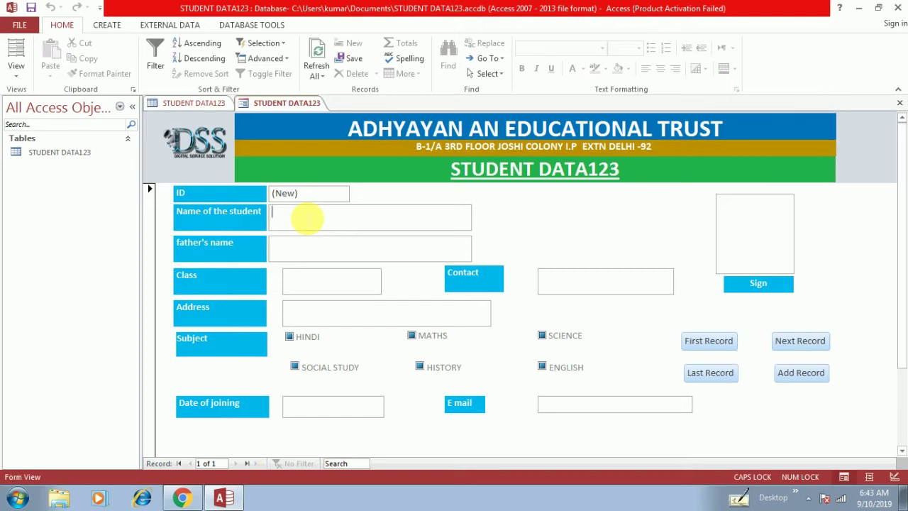
type("POOJA")
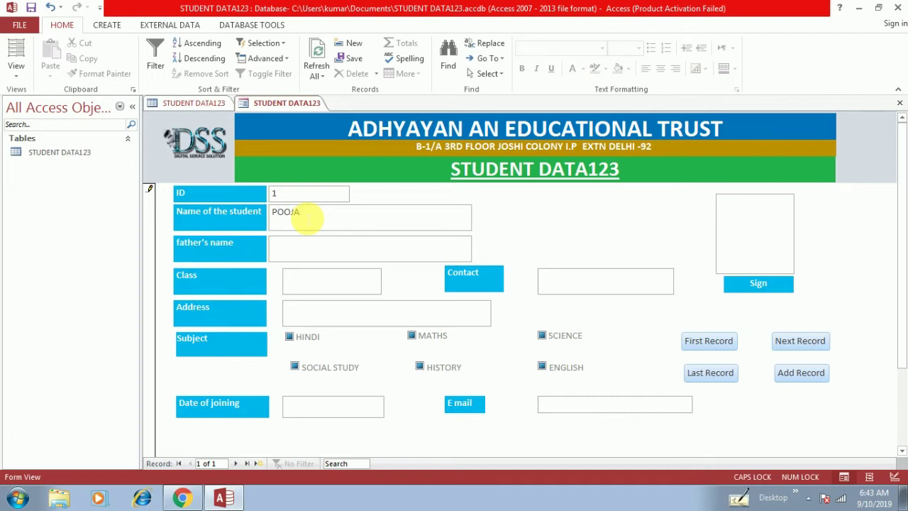
left_click(324, 255)
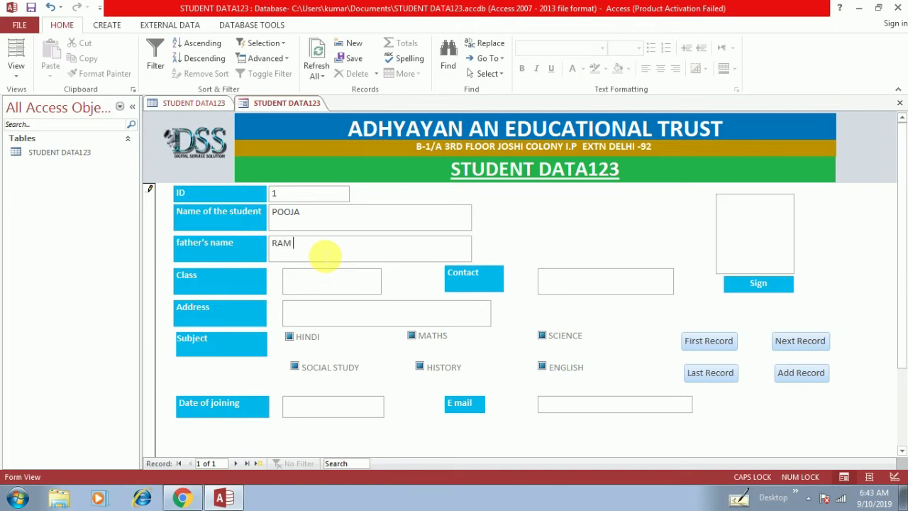
type("MAR")
left_click(335, 284)
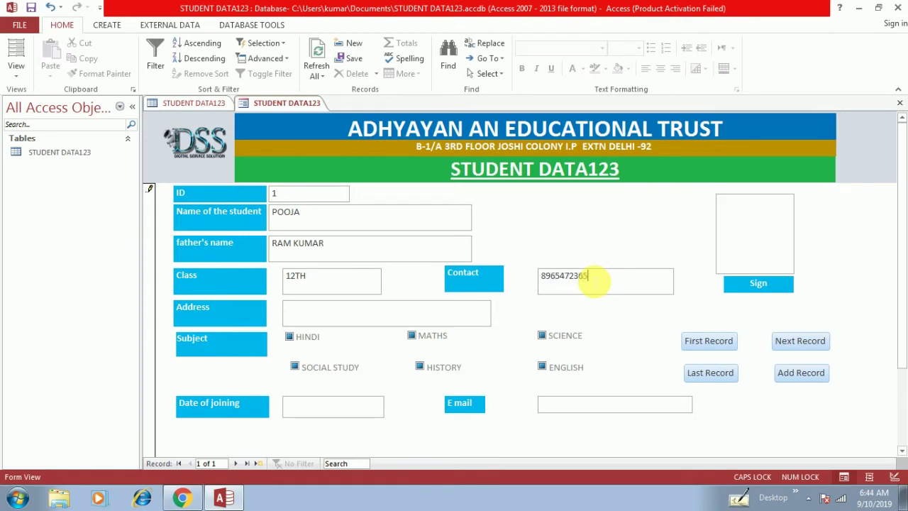
Step: Fill in the student's address and set the joining date to today, 9/10/2019
left_click(446, 312)
type("JOSHI COLONY")
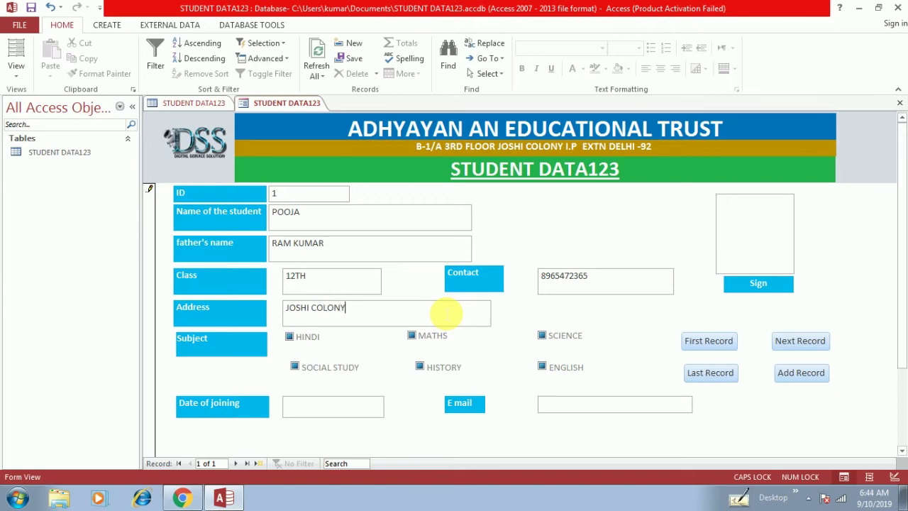
left_click(325, 406)
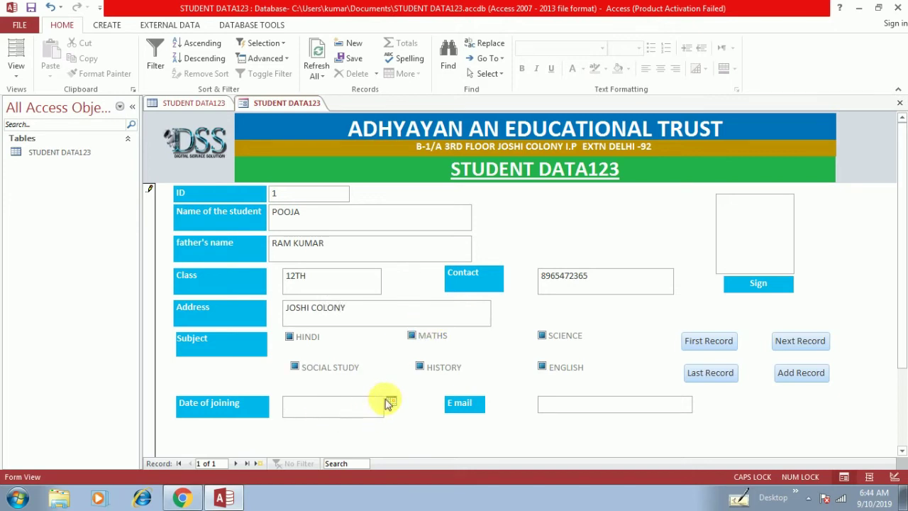
left_click(392, 403)
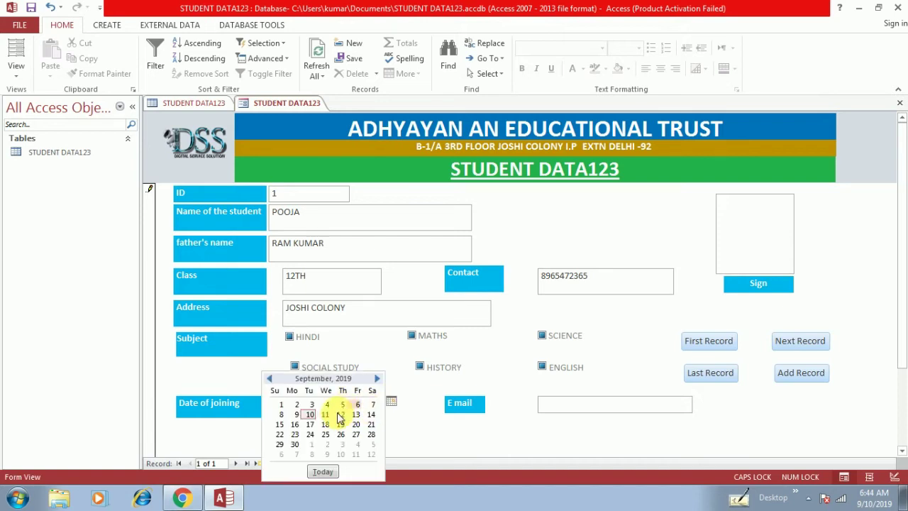
left_click(322, 472)
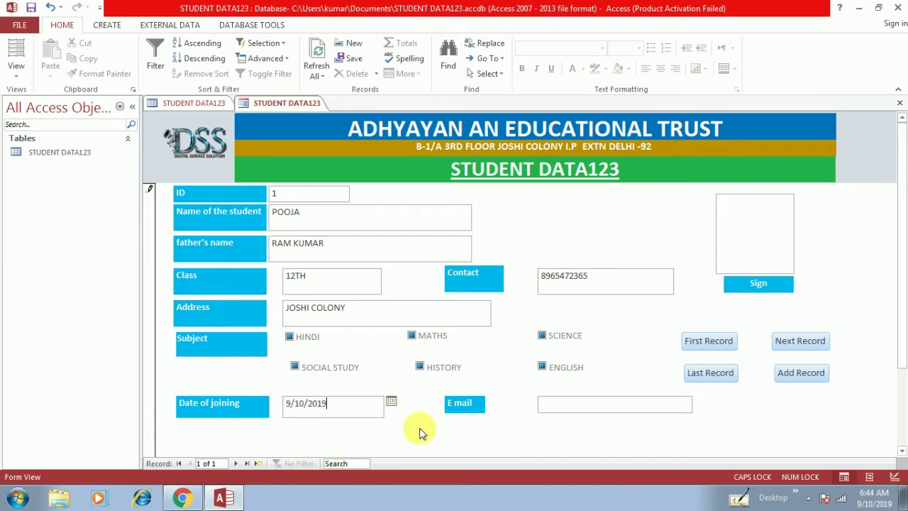
Step: Type the student's e-mail address, fixing the capitalised domain letters
left_click(552, 408)
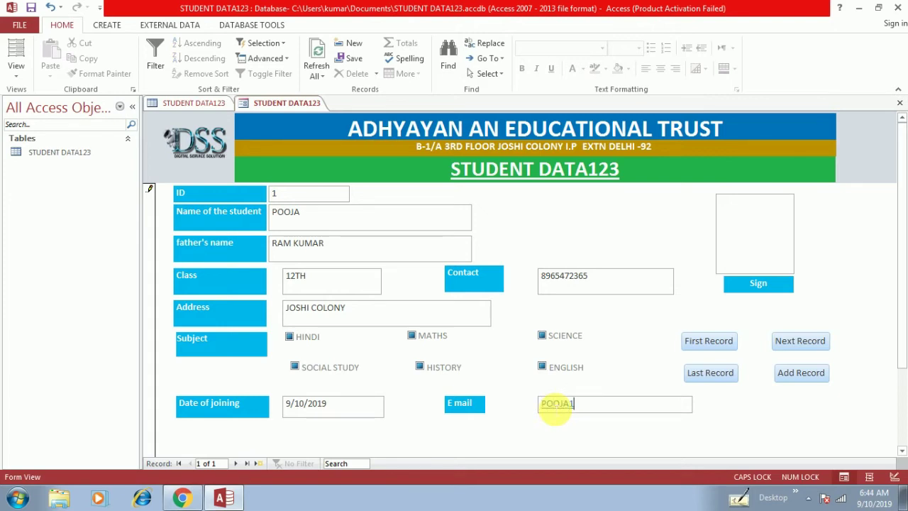
type("3")
key("BackSpace")
key("BackSpace")
key("Caps_Lock")
type(".com")
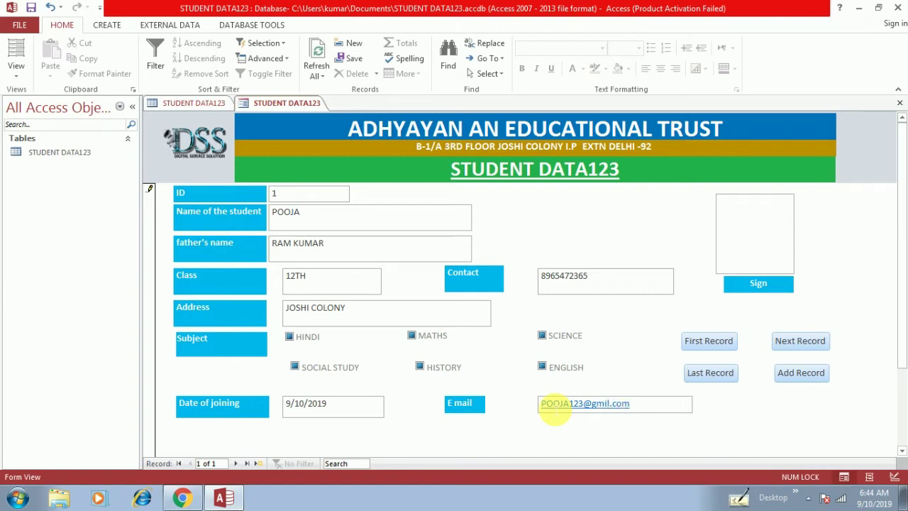
left_click(746, 251)
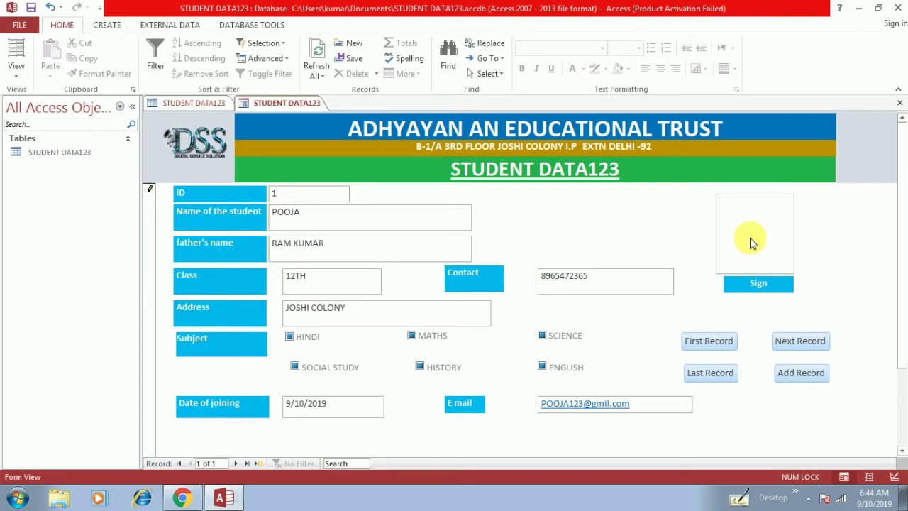
Step: Attach the 31637445-portrait-of-a-smiling-woman-in-a-blue-shirt picture from Pictures as the student photo
double_click(750, 242)
left_click(556, 207)
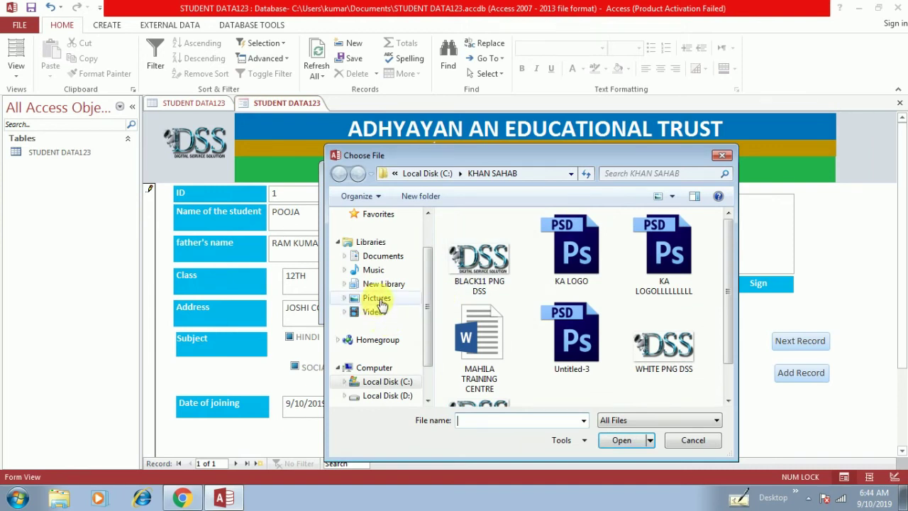
left_click(374, 298)
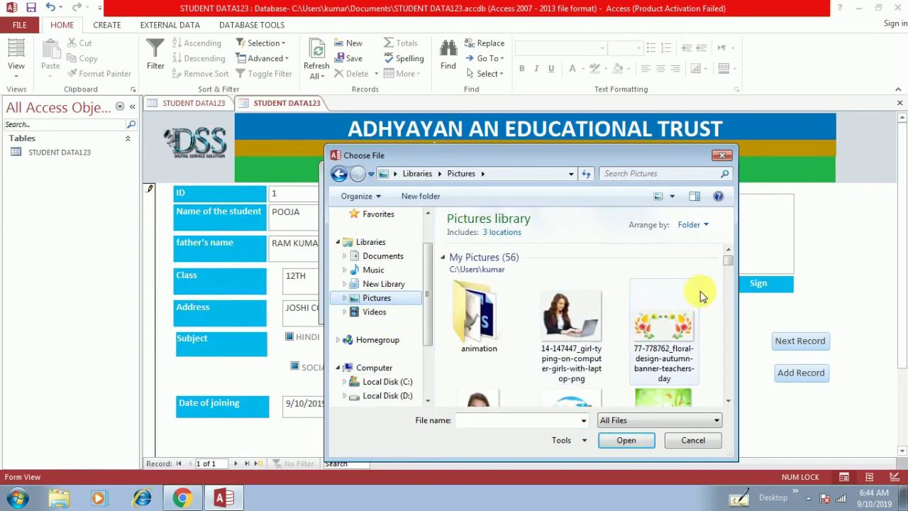
left_click_drag(728, 263, 730, 274)
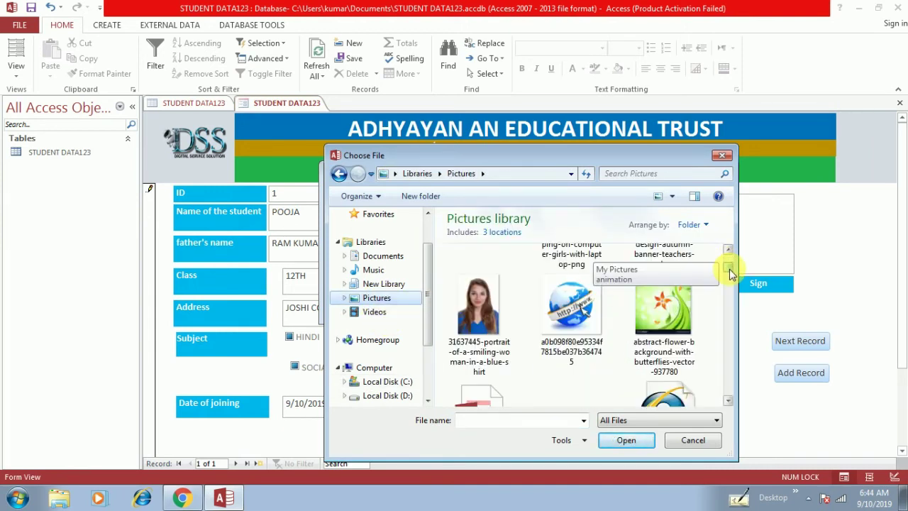
left_click(477, 305)
left_click(622, 441)
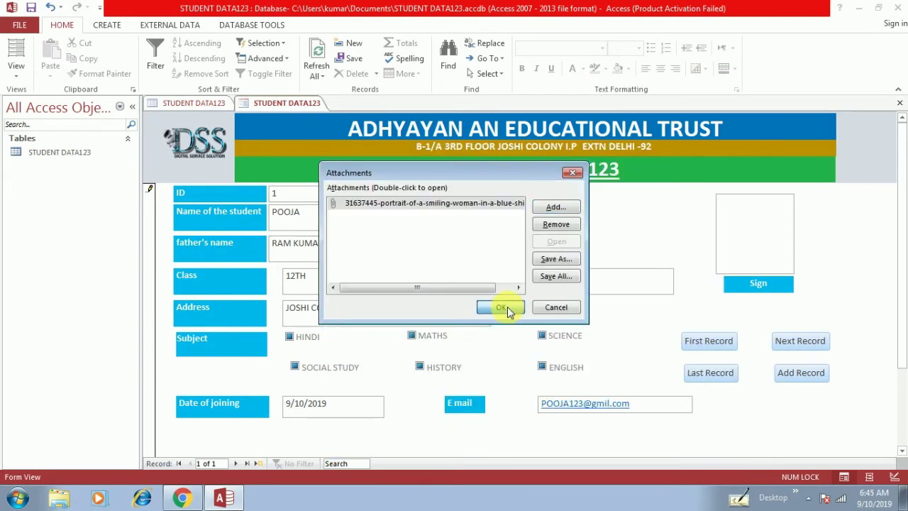
left_click(500, 308)
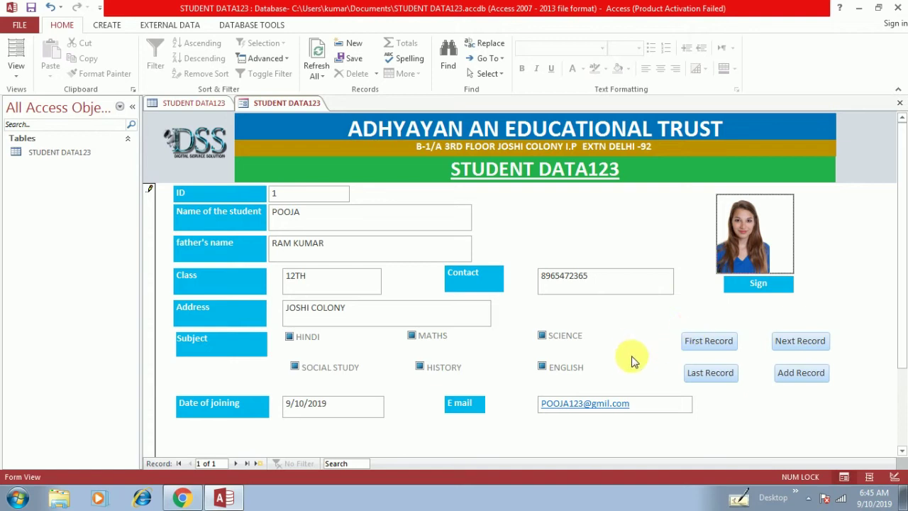
Step: Start a new record and enter the second student's name, father's name and class B.A
left_click(793, 348)
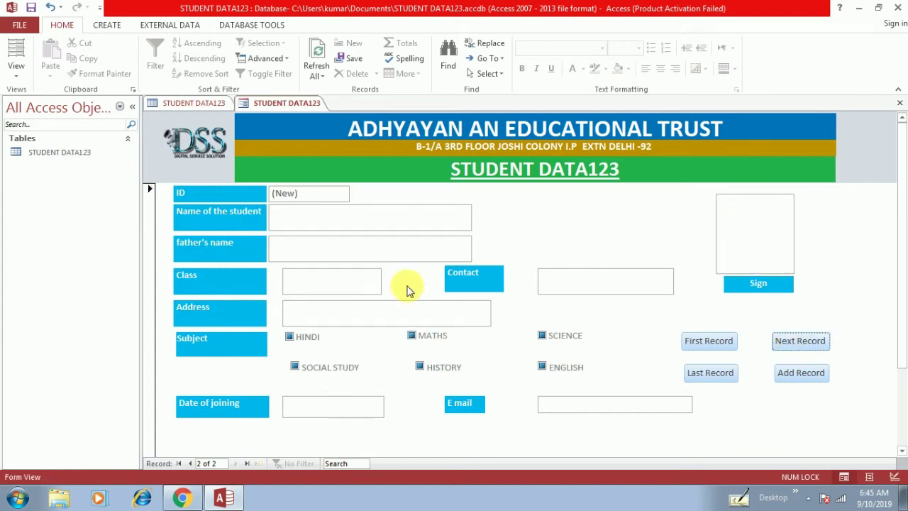
left_click(321, 225)
type("kiran")
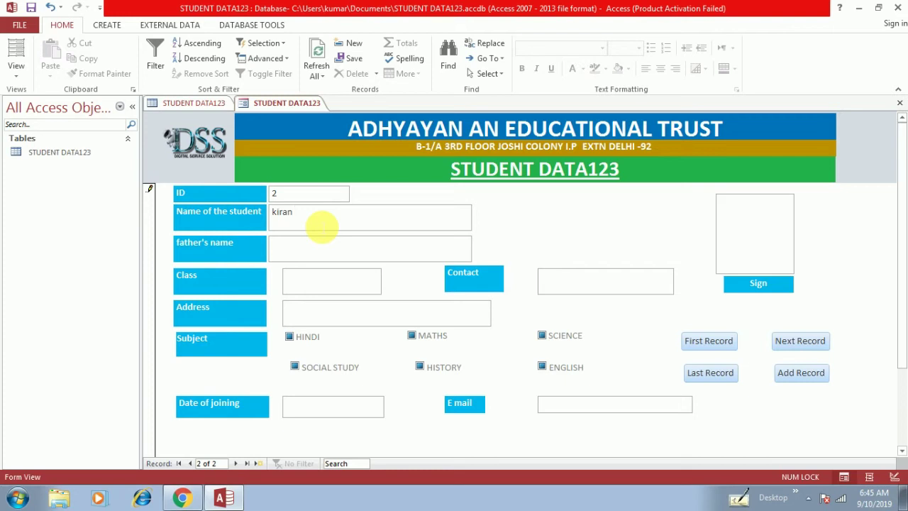
left_click(326, 250)
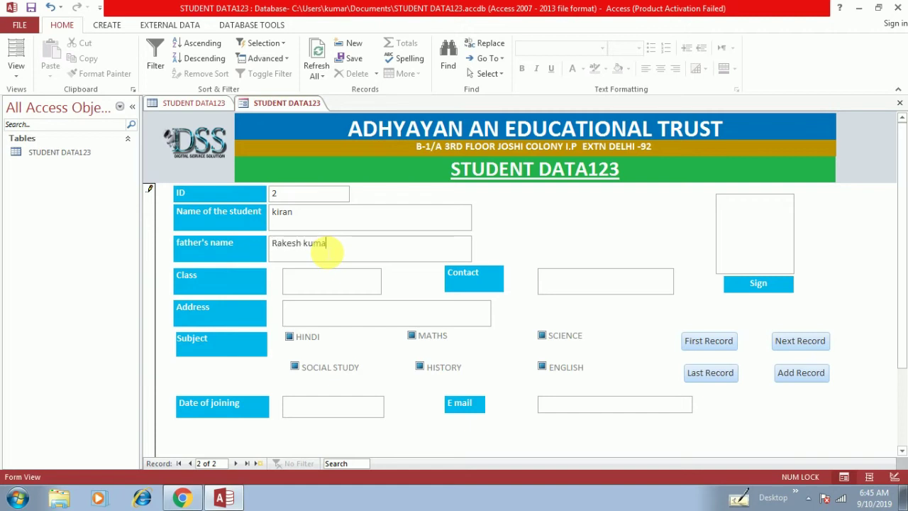
left_click(336, 284)
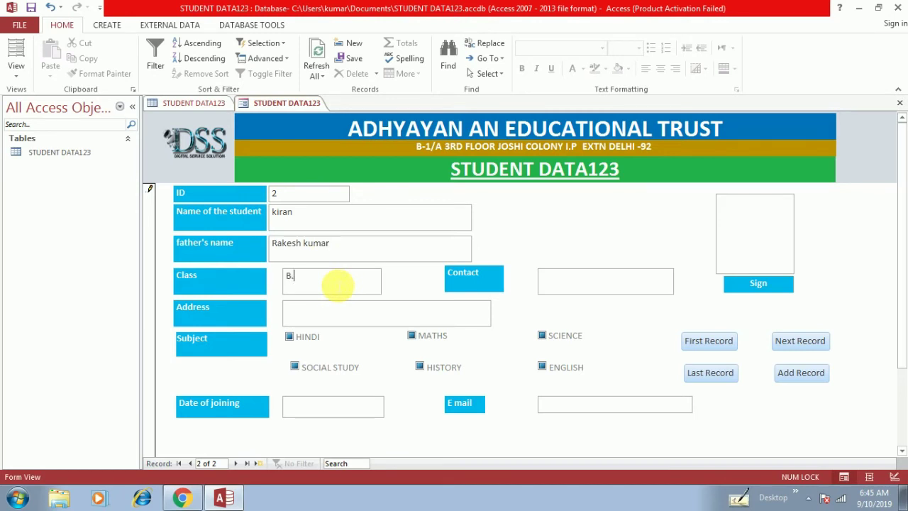
Step: Fill in the contact number and address, and pick 9/3/2019 as the joining date
left_click(568, 280)
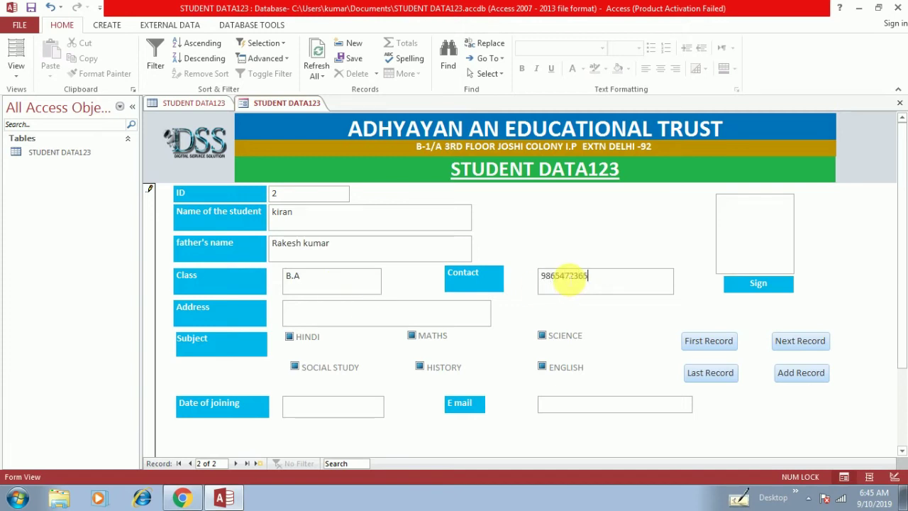
left_click(457, 321)
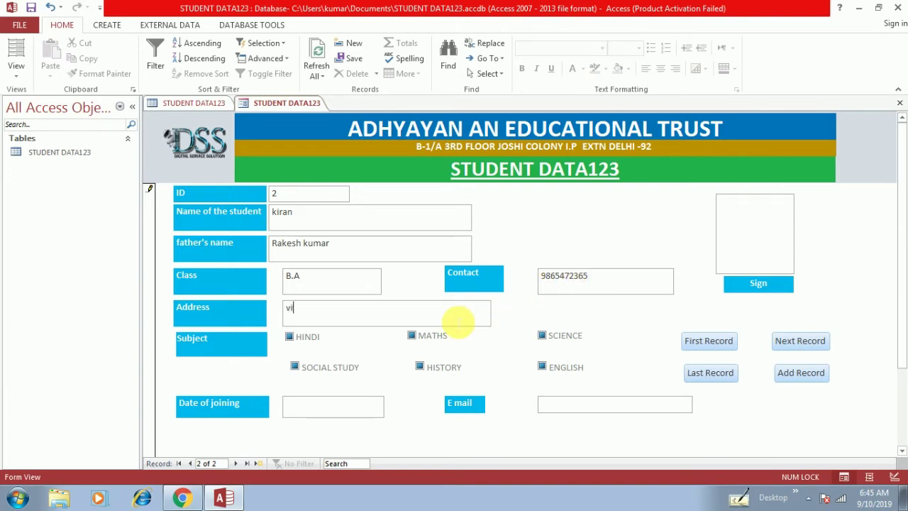
type("naga")
type("r")
left_click(366, 405)
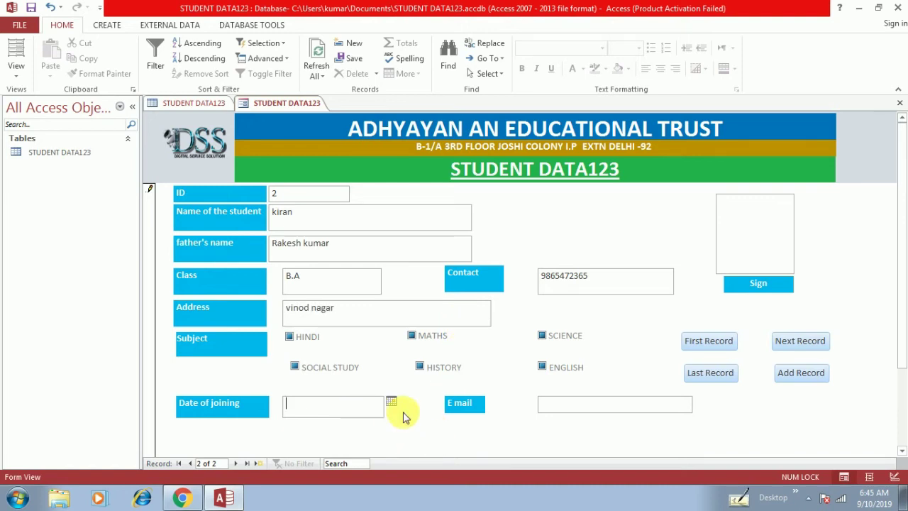
left_click(391, 406)
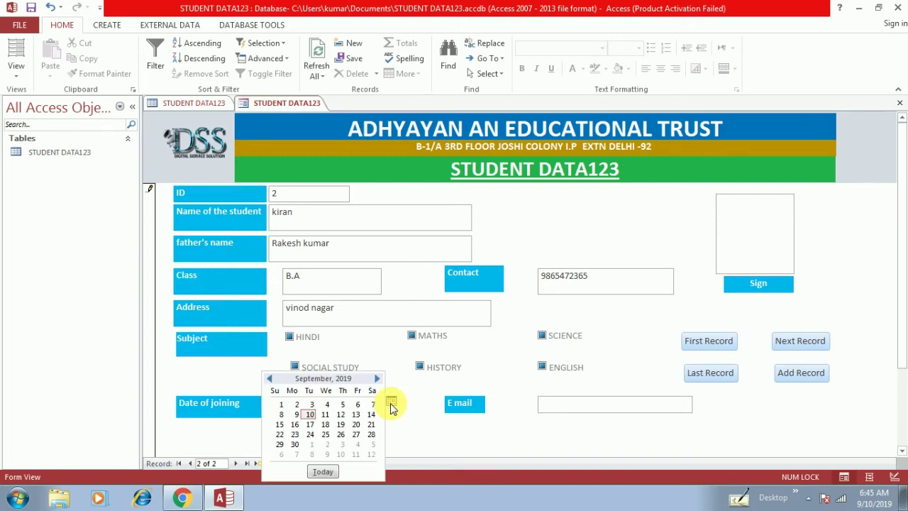
left_click(316, 411)
Step: Type the second student's e-mail address
left_click(552, 412)
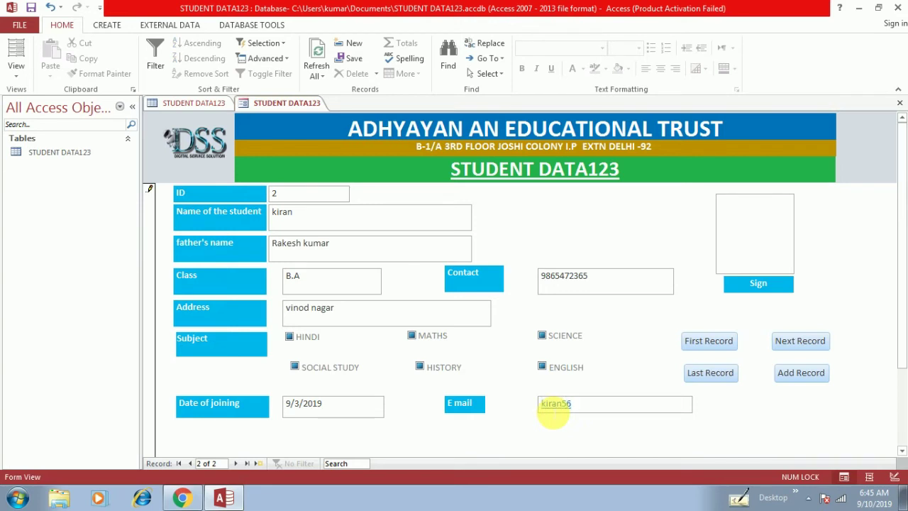
key("Caps_Lock")
type("@")
key("Caps_Lock")
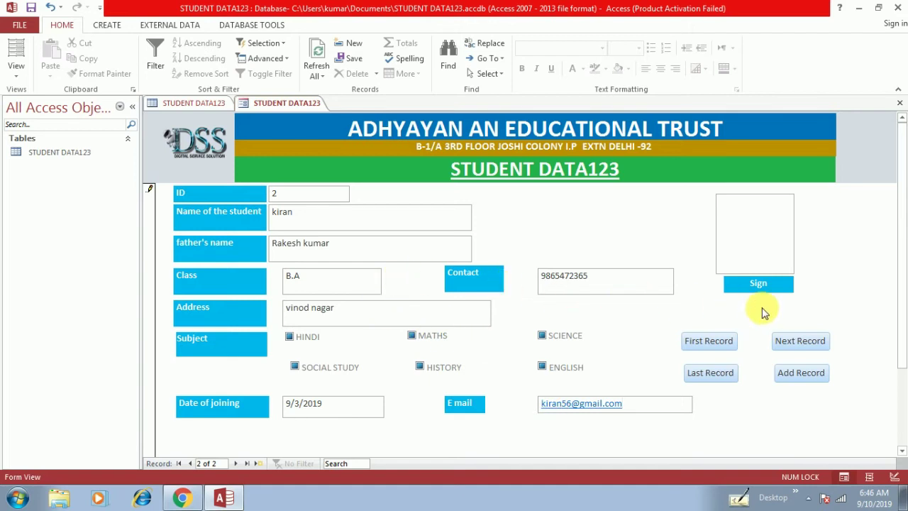
Step: Attach download.jpg from the Pictures library as the second student's photo
double_click(745, 259)
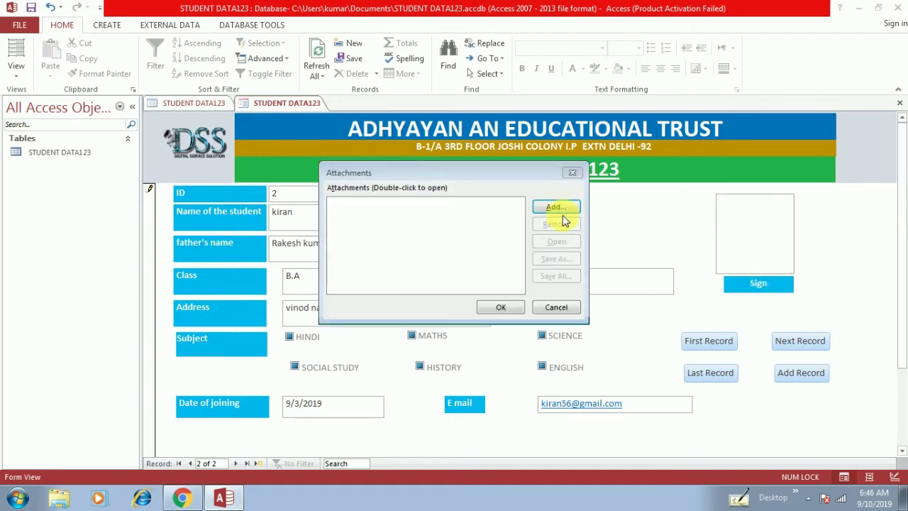
left_click(554, 208)
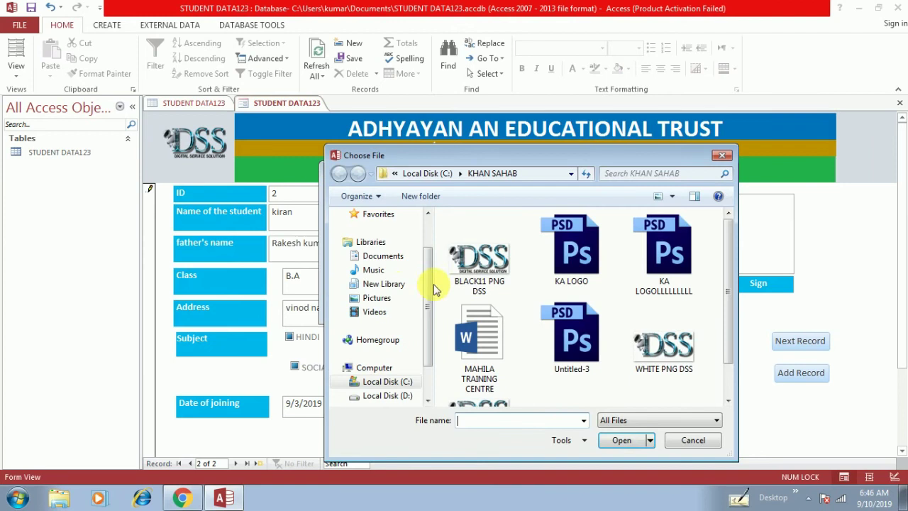
left_click(378, 299)
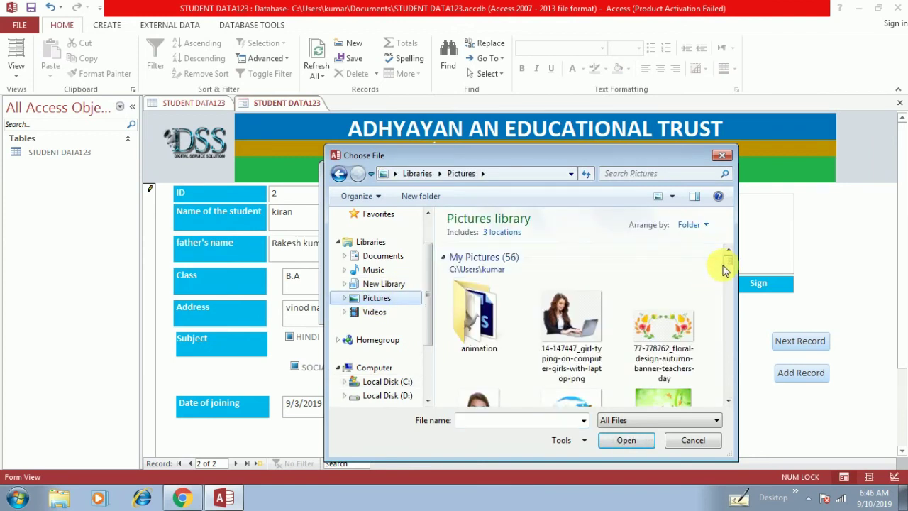
left_click_drag(728, 268, 732, 407)
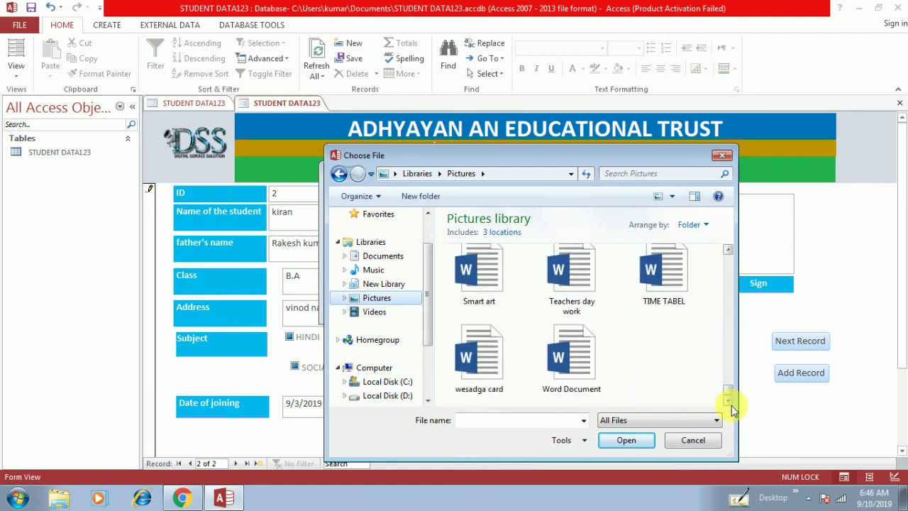
scroll(521, 298, "up", 15)
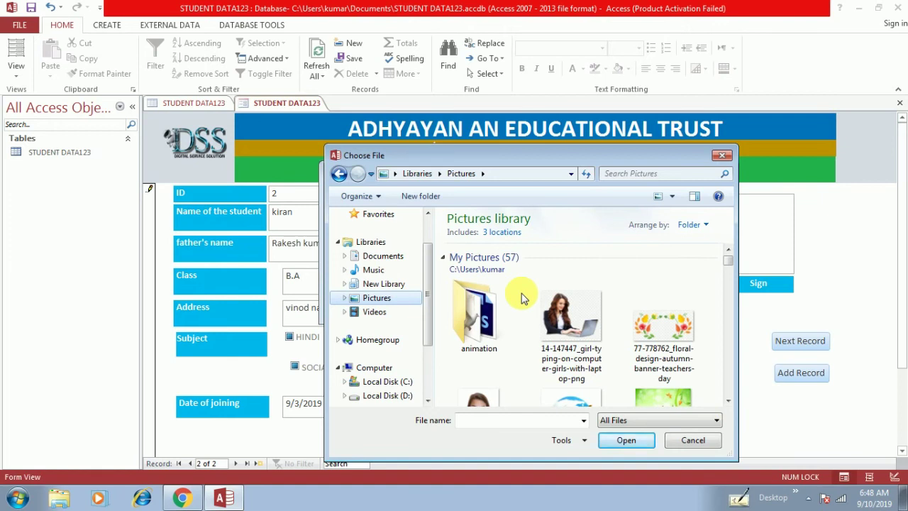
mouse_move(728, 260)
left_mouse_down()
mouse_move(733, 312)
mouse_move(733, 283)
left_mouse_up()
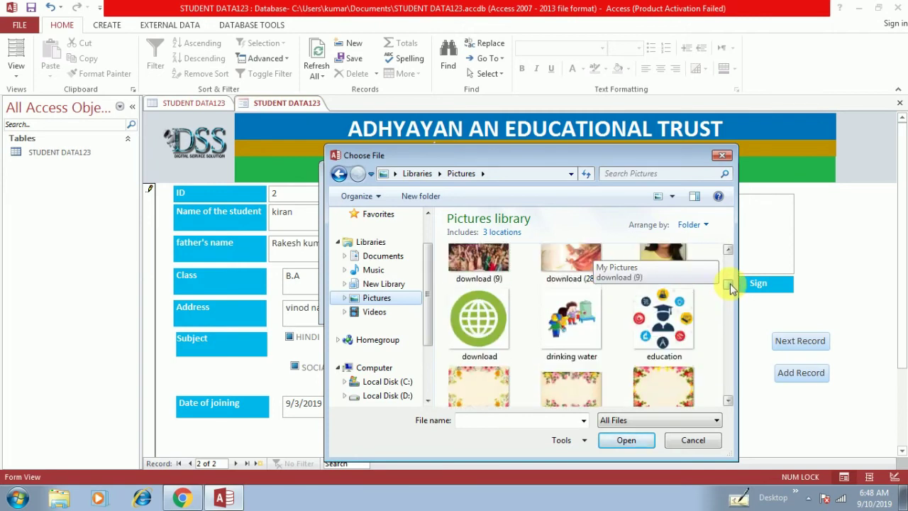
left_click(666, 359)
left_click(621, 441)
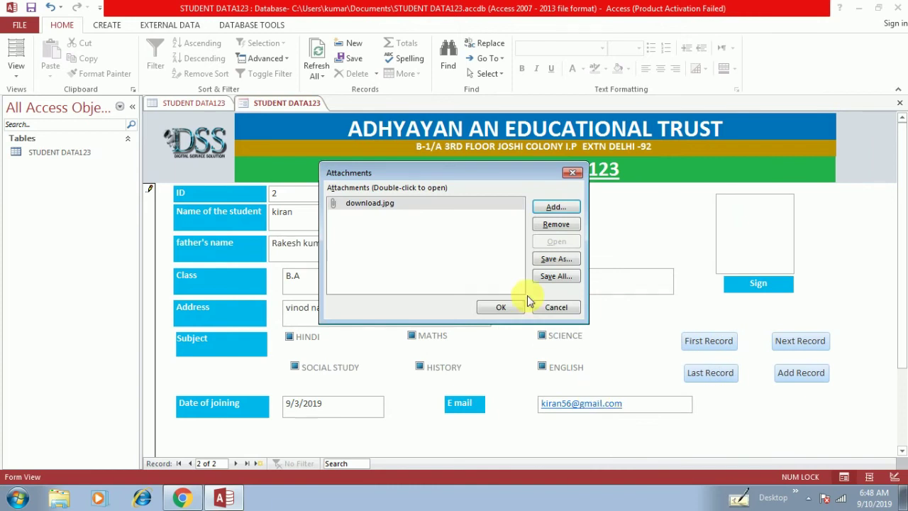
left_click(501, 307)
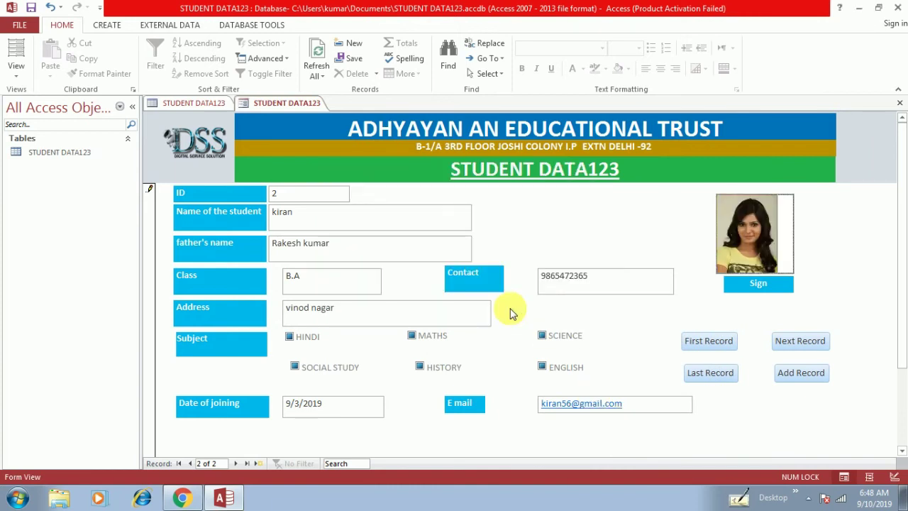
Step: Move between both students with First, Next and Last Record, then start a blank record with Add Record
left_click(708, 347)
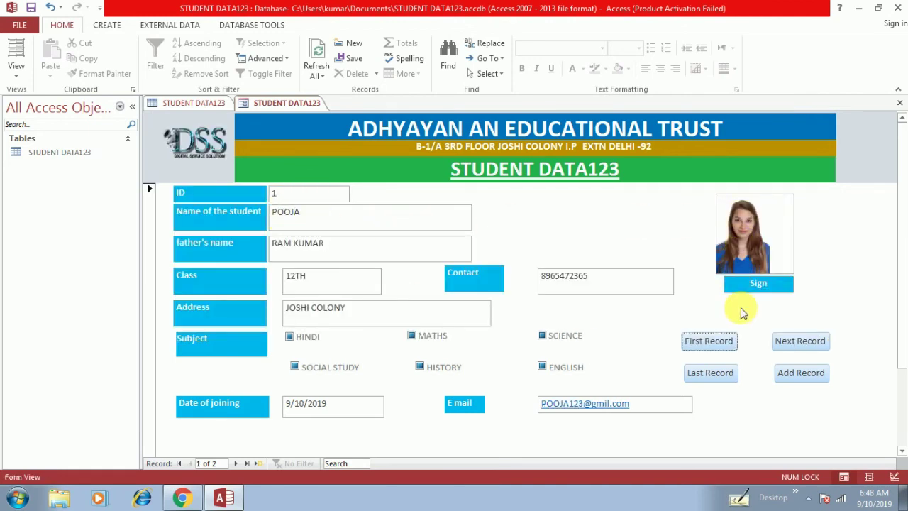
left_click(786, 343)
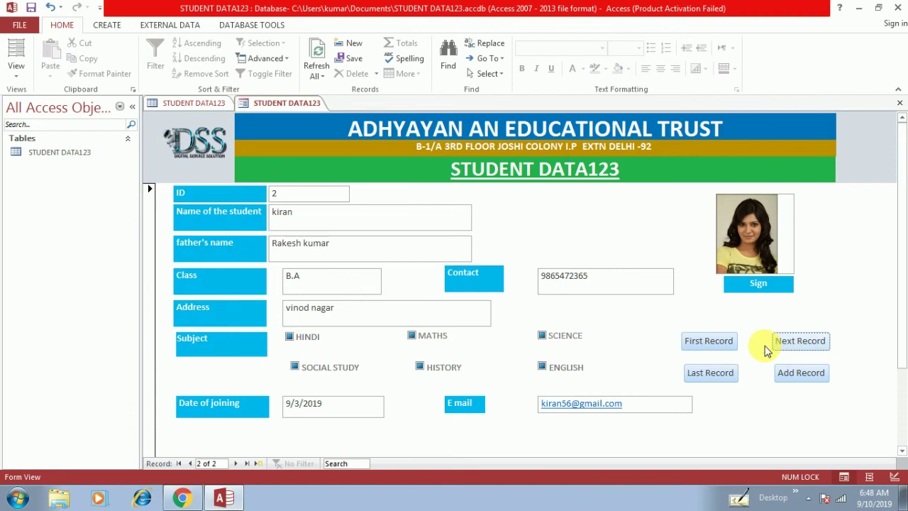
left_click(713, 378)
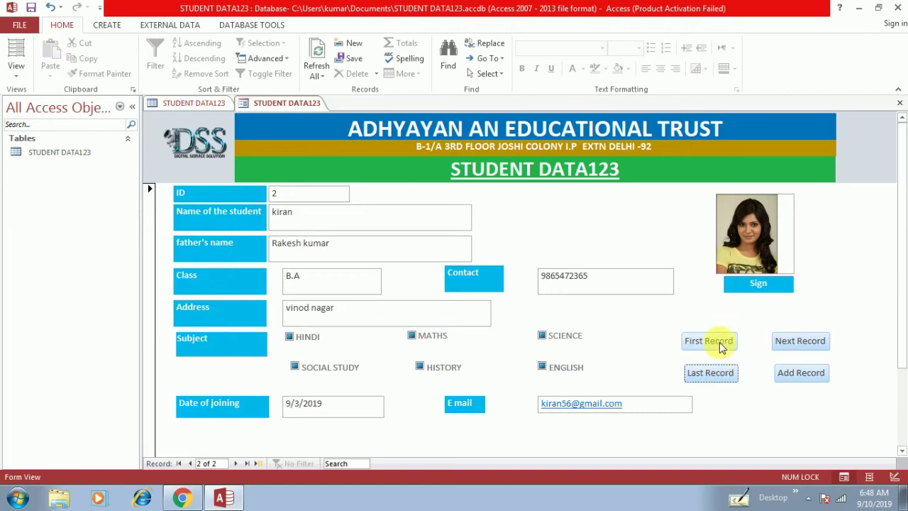
left_click(720, 346)
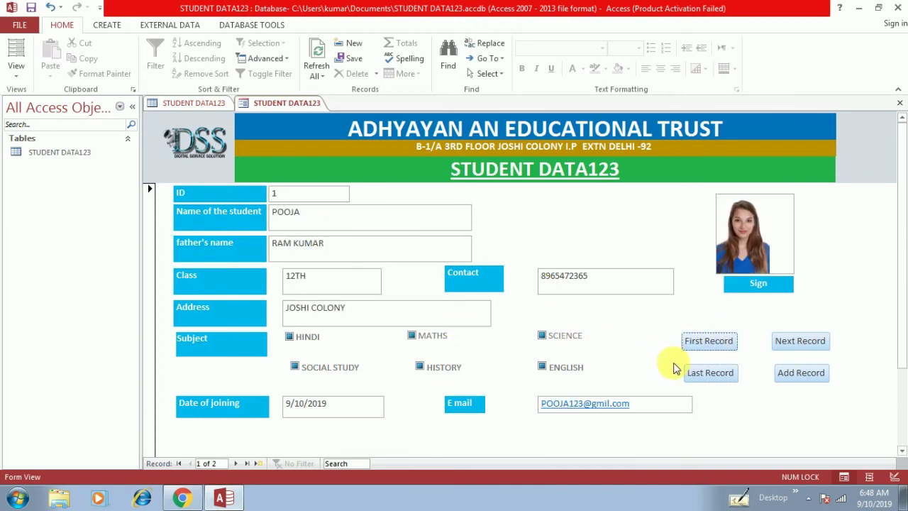
left_click(694, 380)
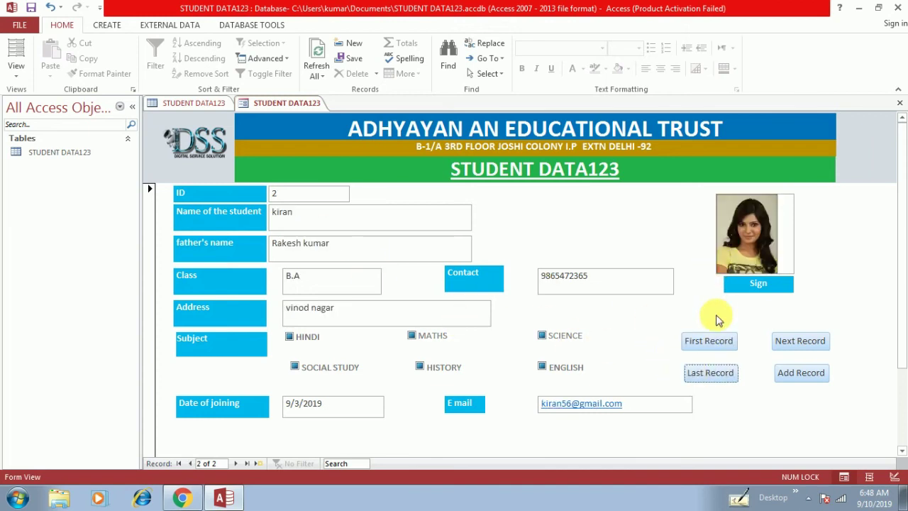
left_click(799, 378)
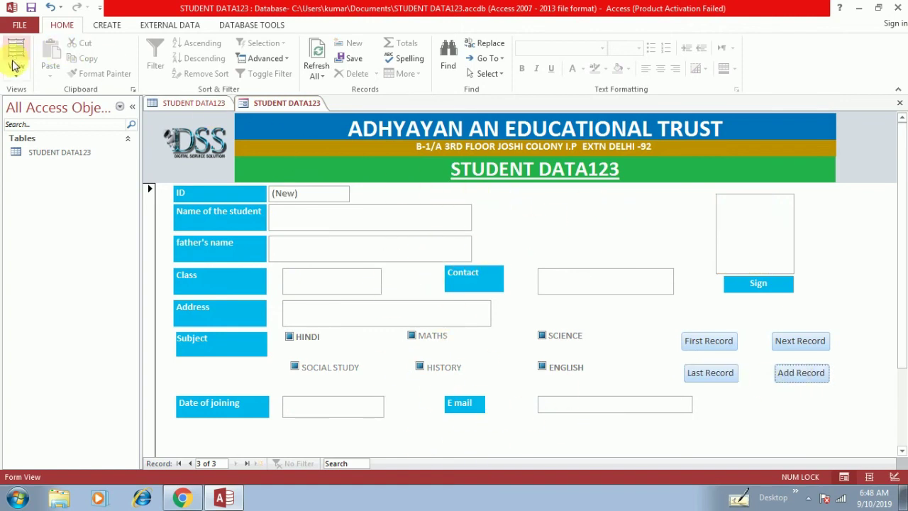
Step: Open the form in Design View and widen the header title banner
double_click(53, 153)
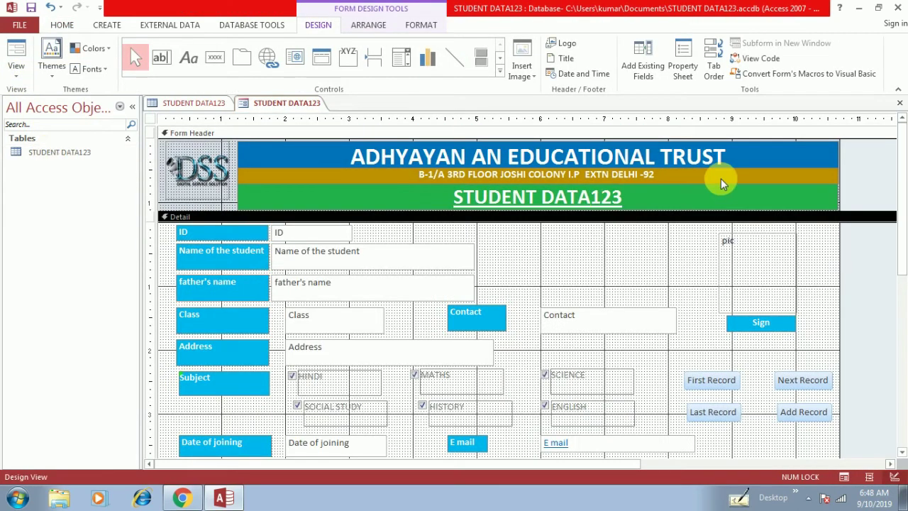
left_click(831, 152)
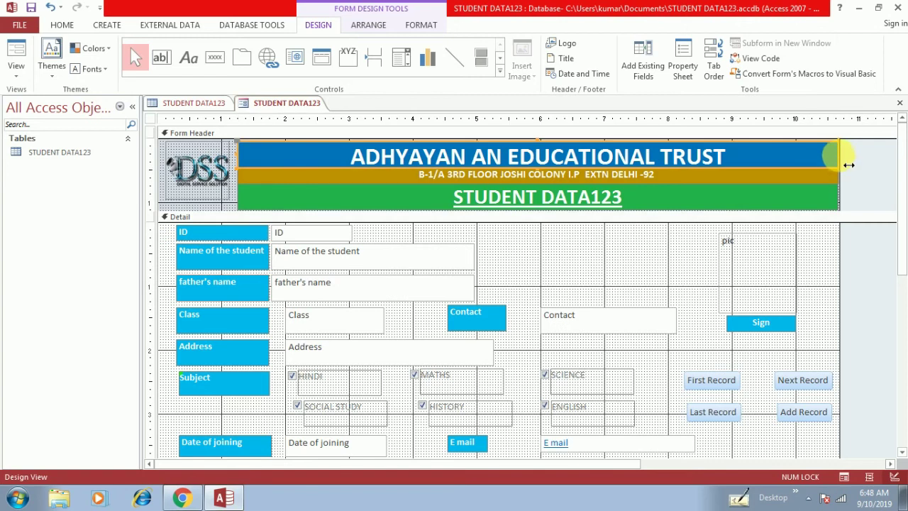
mouse_move(839, 156)
left_mouse_down()
mouse_move(896, 168)
mouse_move(834, 152)
left_mouse_up()
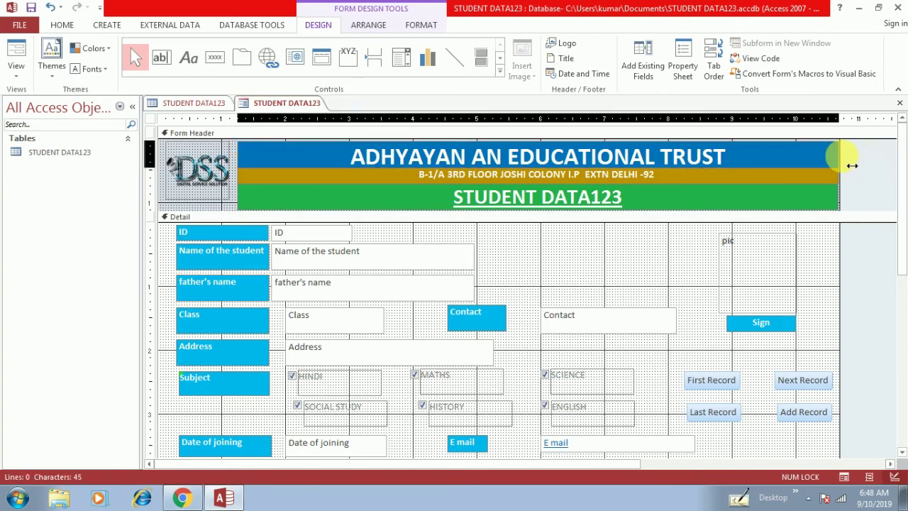
left_click_drag(904, 213, 903, 229)
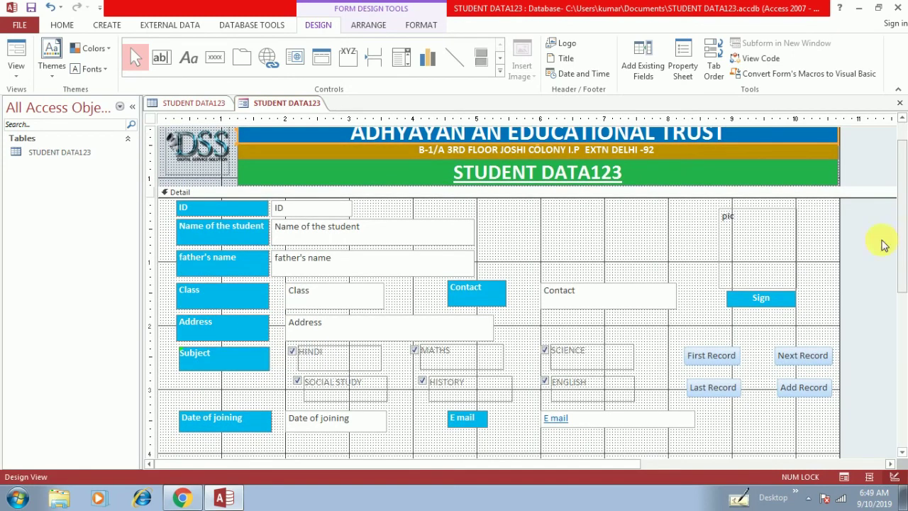
Step: Select the Detail section and review its Format options, then return to Form View
left_click(680, 252)
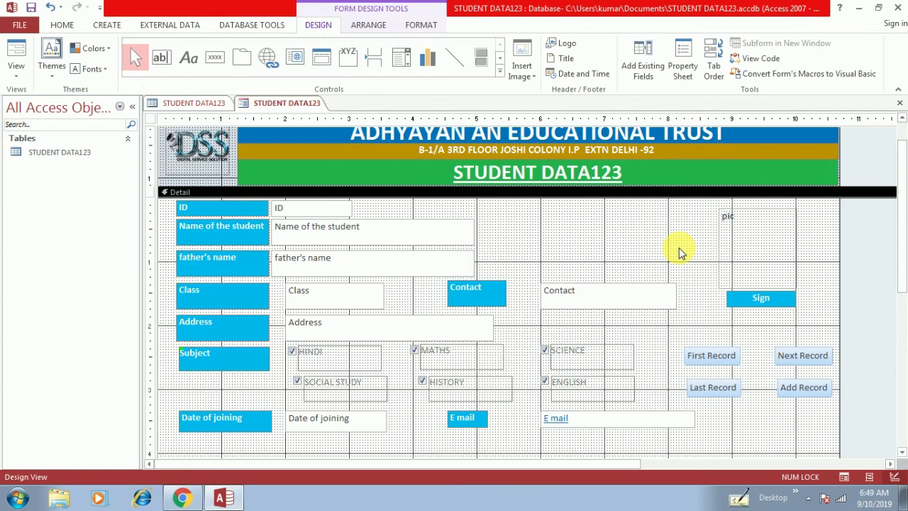
left_click(434, 26)
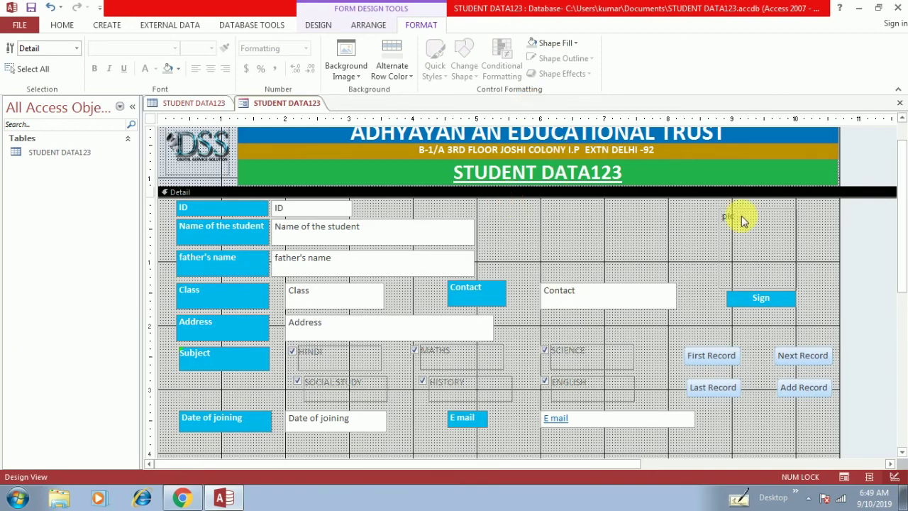
scroll(902, 286, "down", 4)
left_click_drag(902, 285, 902, 229)
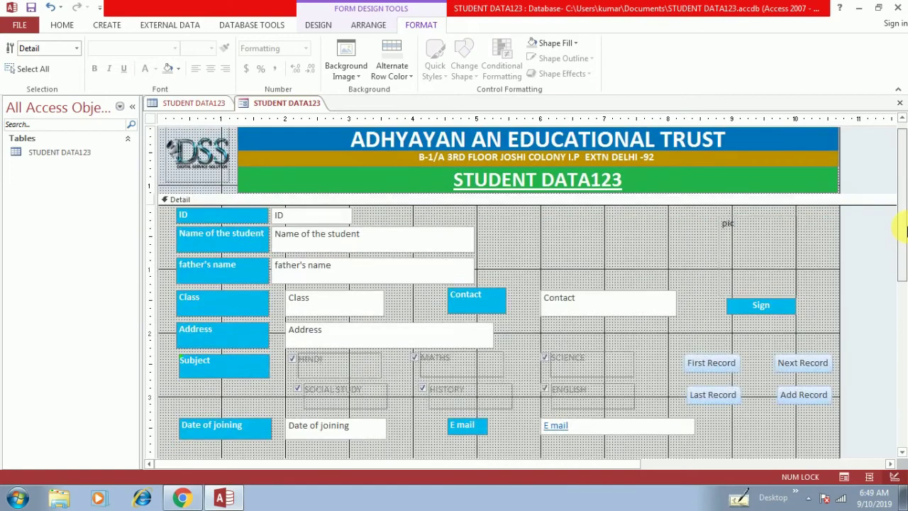
left_click(62, 26)
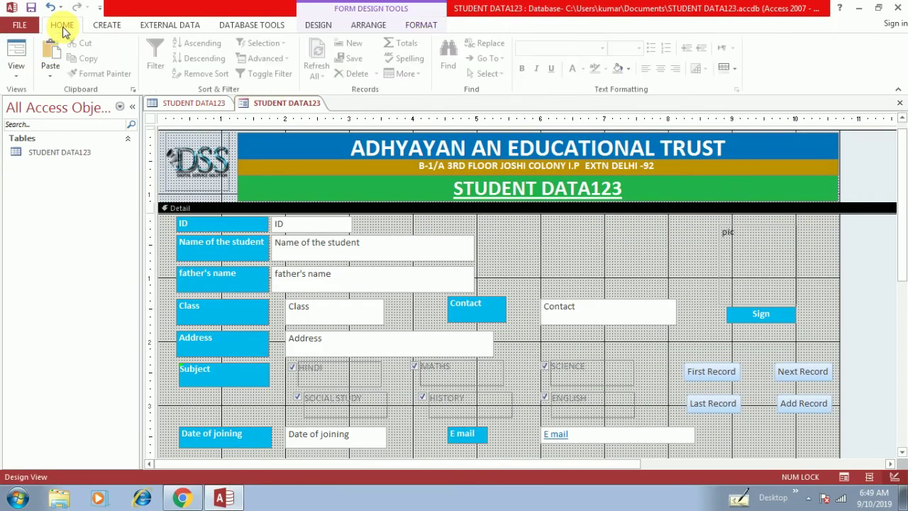
left_click(51, 108)
key("F5")
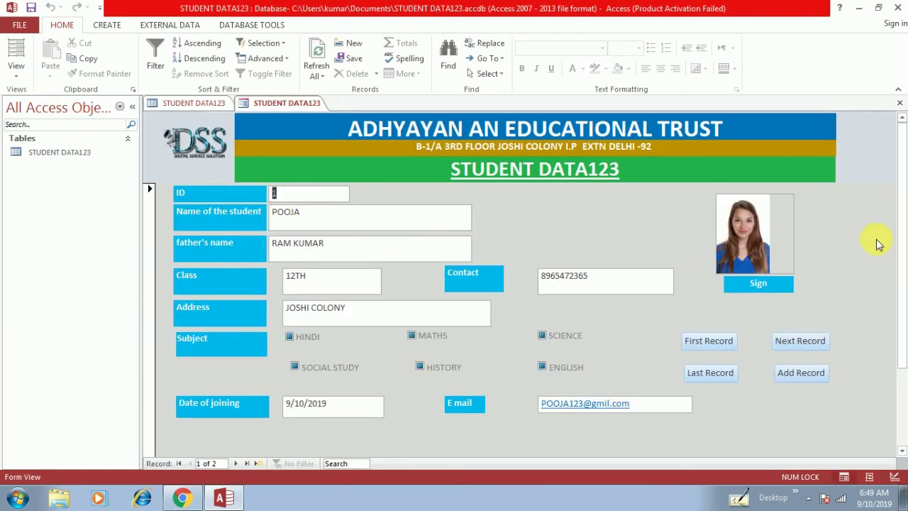
scroll(905, 269, "down", 1)
scroll(901, 255, "up", 1)
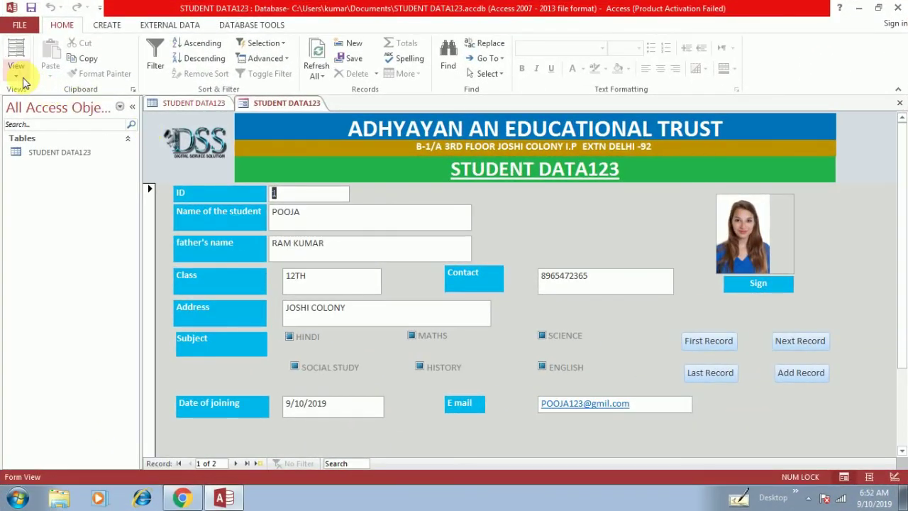
Step: In Design View, shift the Sign label left and widen it to align beneath the photo
double_click(39, 153)
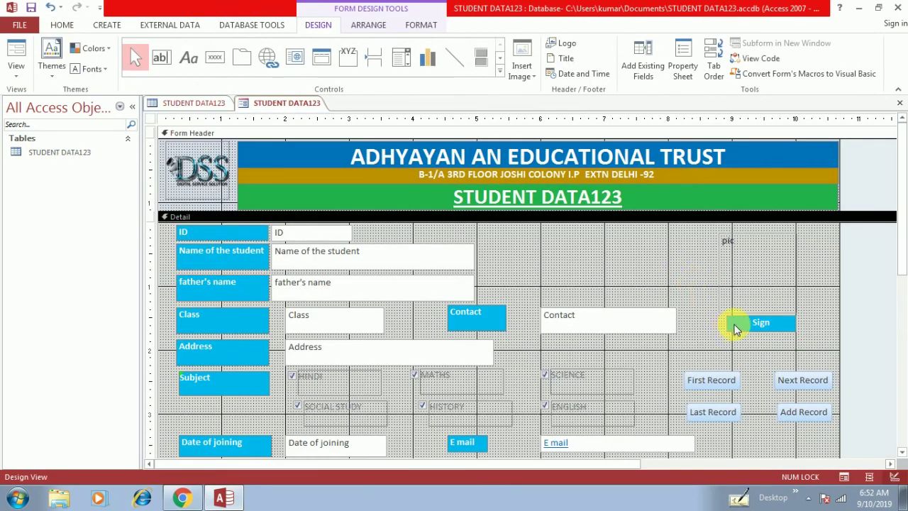
left_click(738, 326)
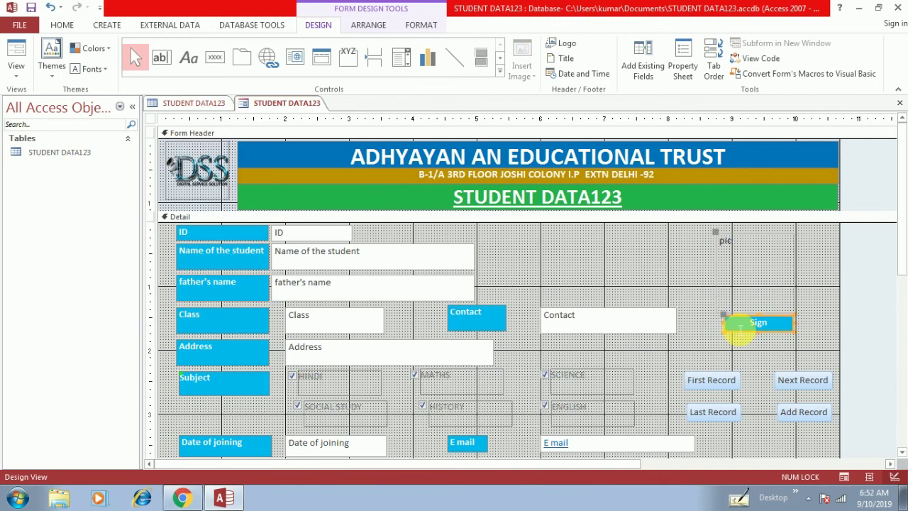
left_click(745, 302)
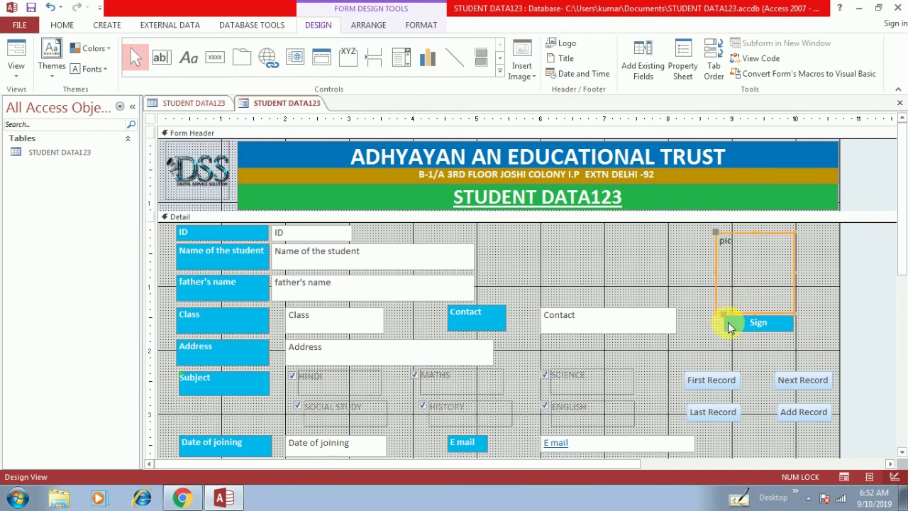
left_click(729, 325)
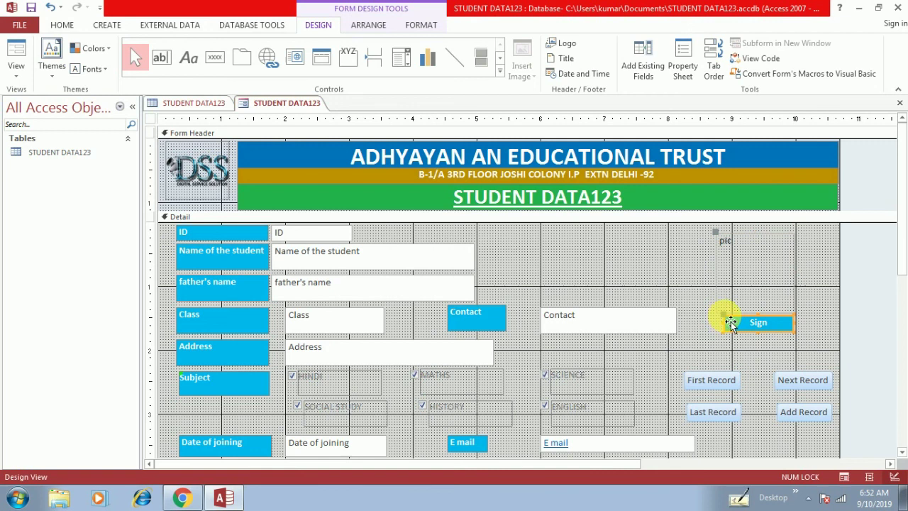
left_click_drag(730, 323, 722, 321)
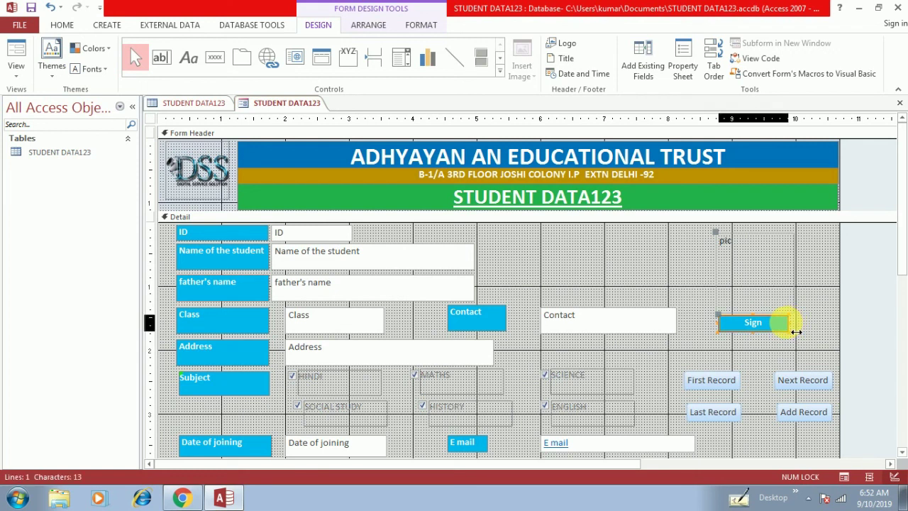
left_click_drag(796, 331, 793, 327)
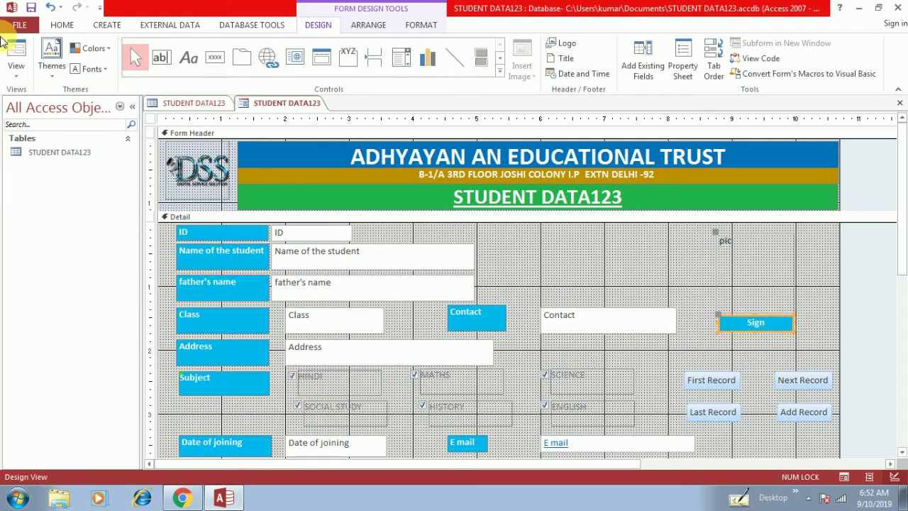
left_click(52, 111)
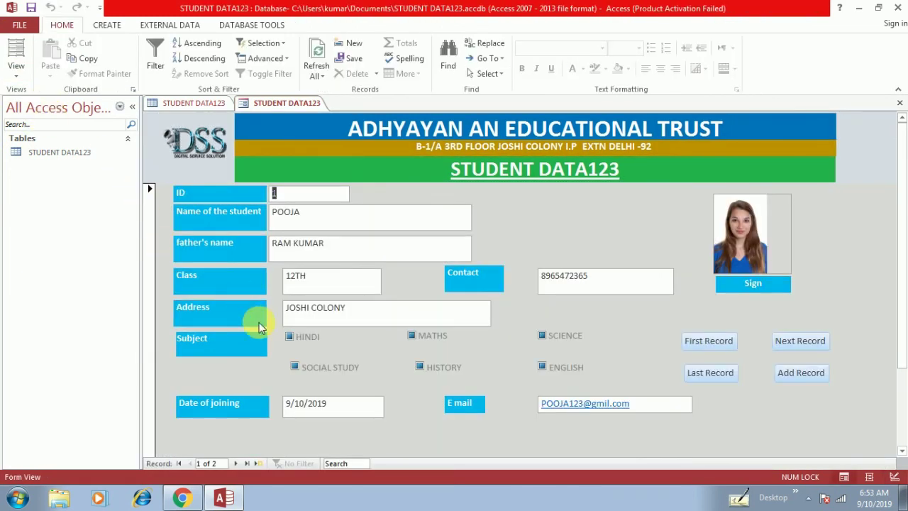
Step: Tick Social Study, Hindi, English, Maths, History and Science, then go to record 2 of 2
left_click(296, 369)
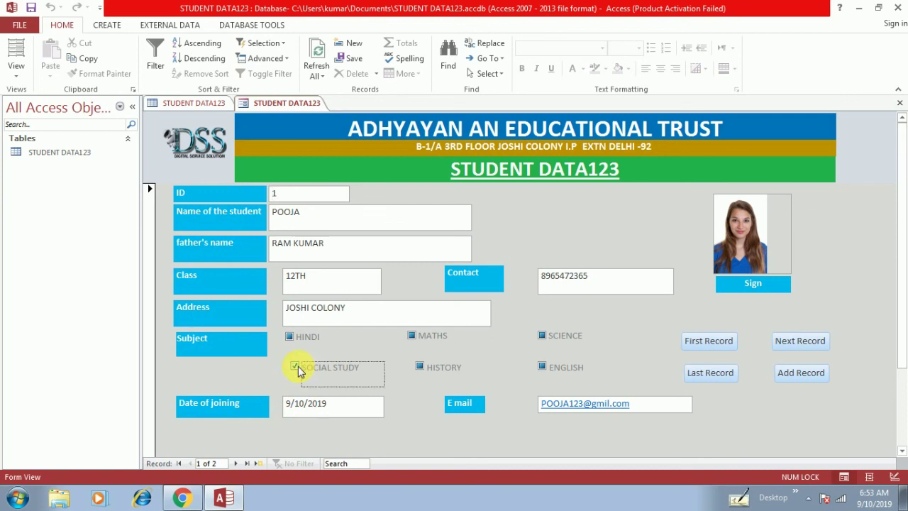
left_click(290, 338)
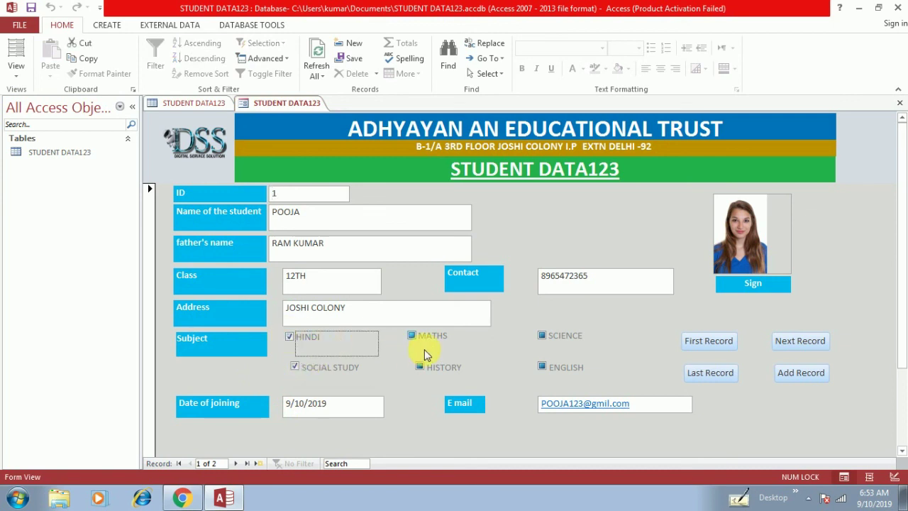
left_click(541, 369)
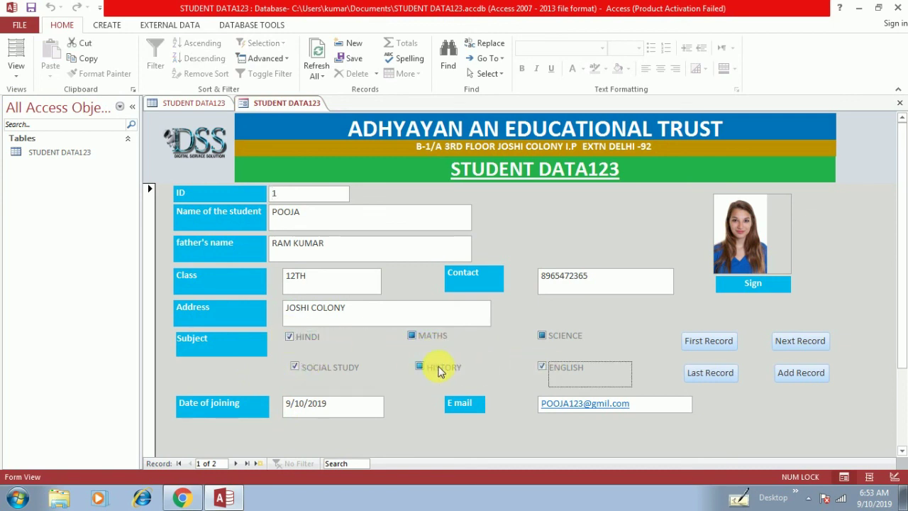
left_click(413, 337)
left_click(420, 367)
left_click(542, 337)
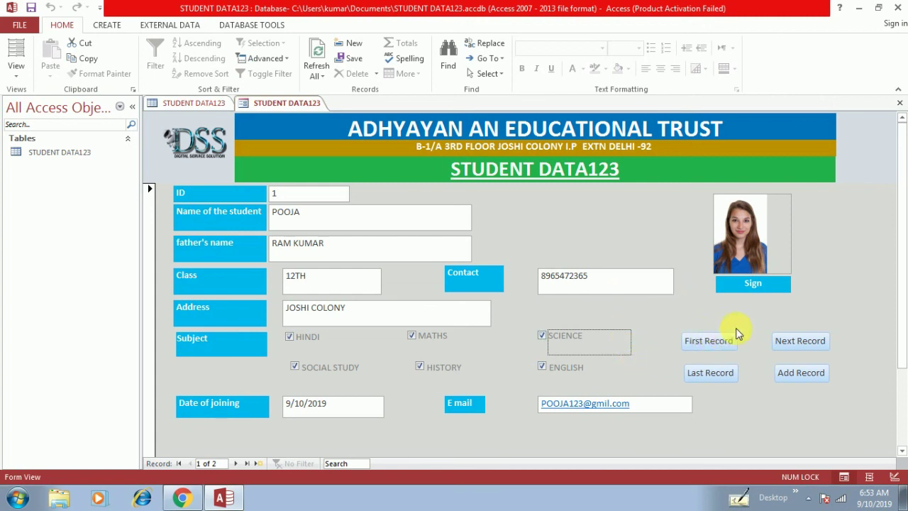
left_click(726, 374)
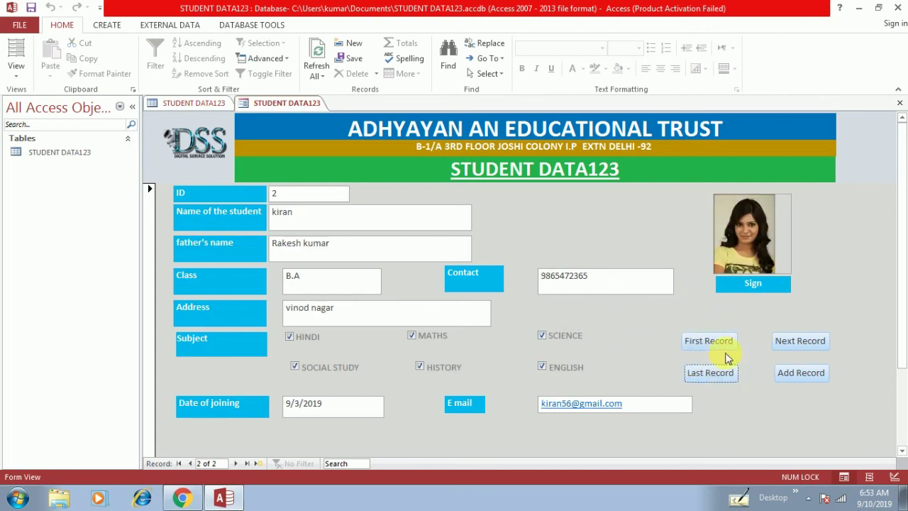